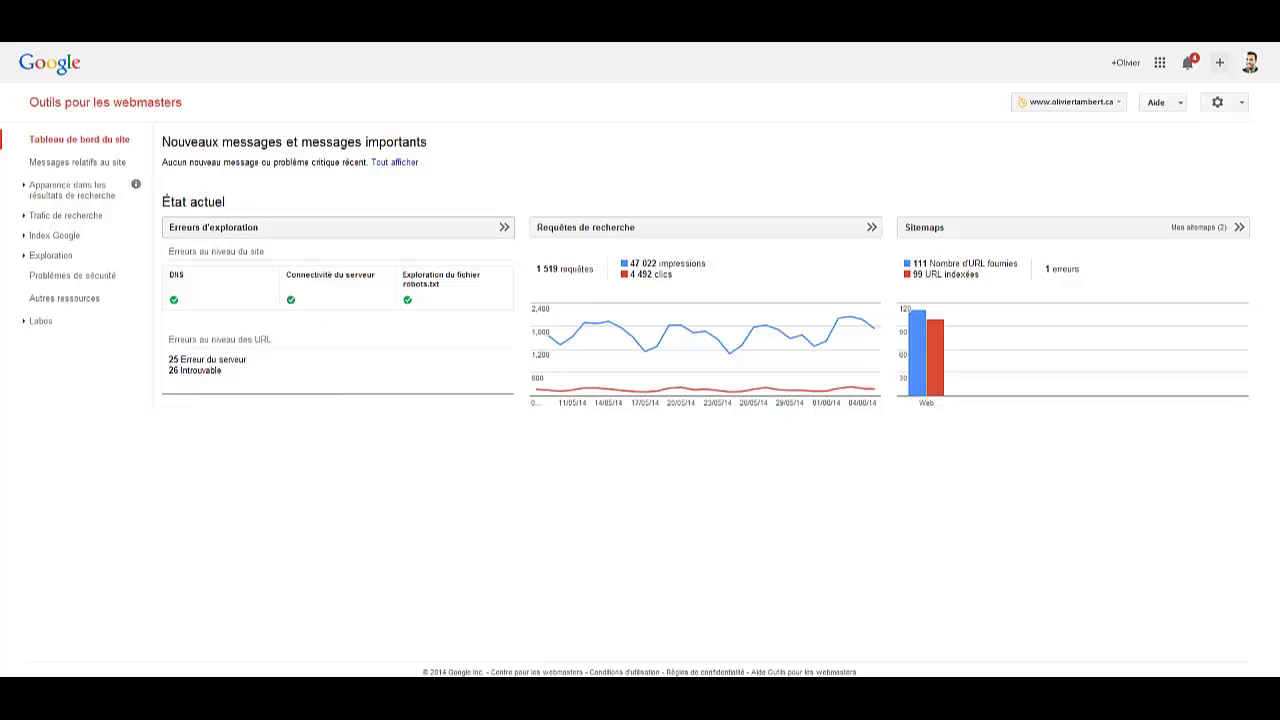
Open the crawl errors report, review the URLs with server errors, and return to the site dashboard.
click(336, 237)
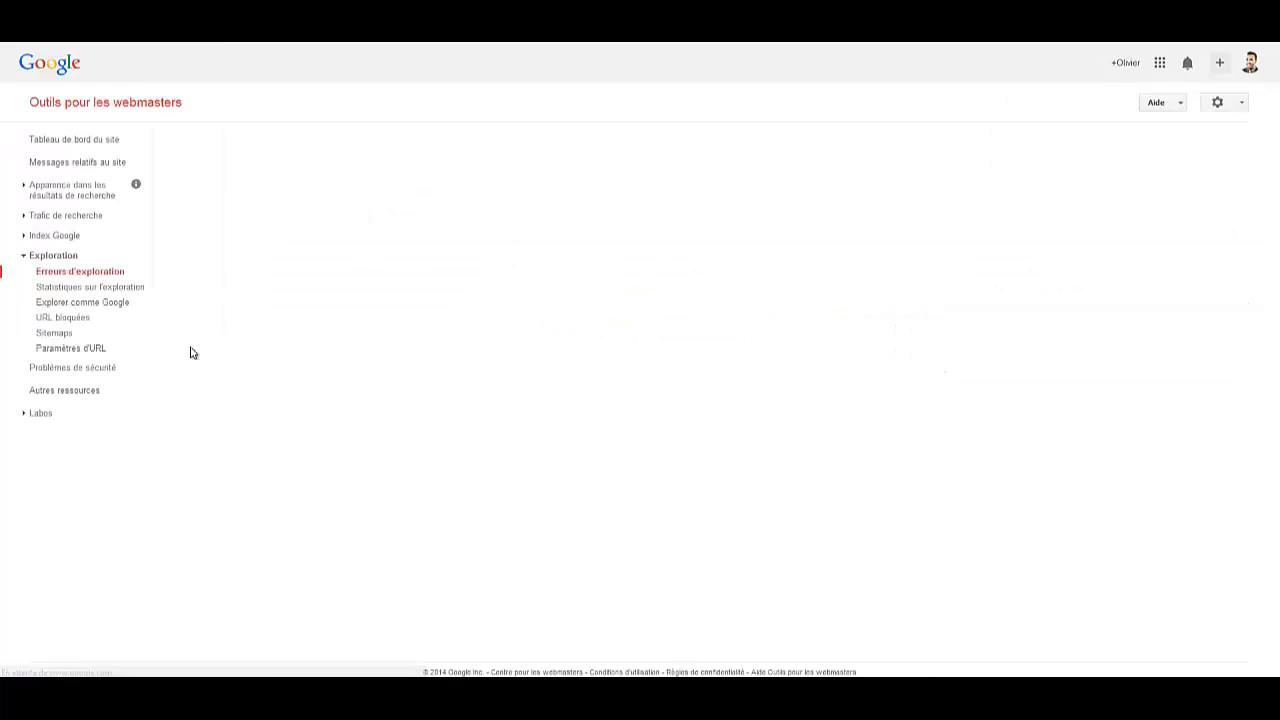
scroll(600, 270, down, 2)
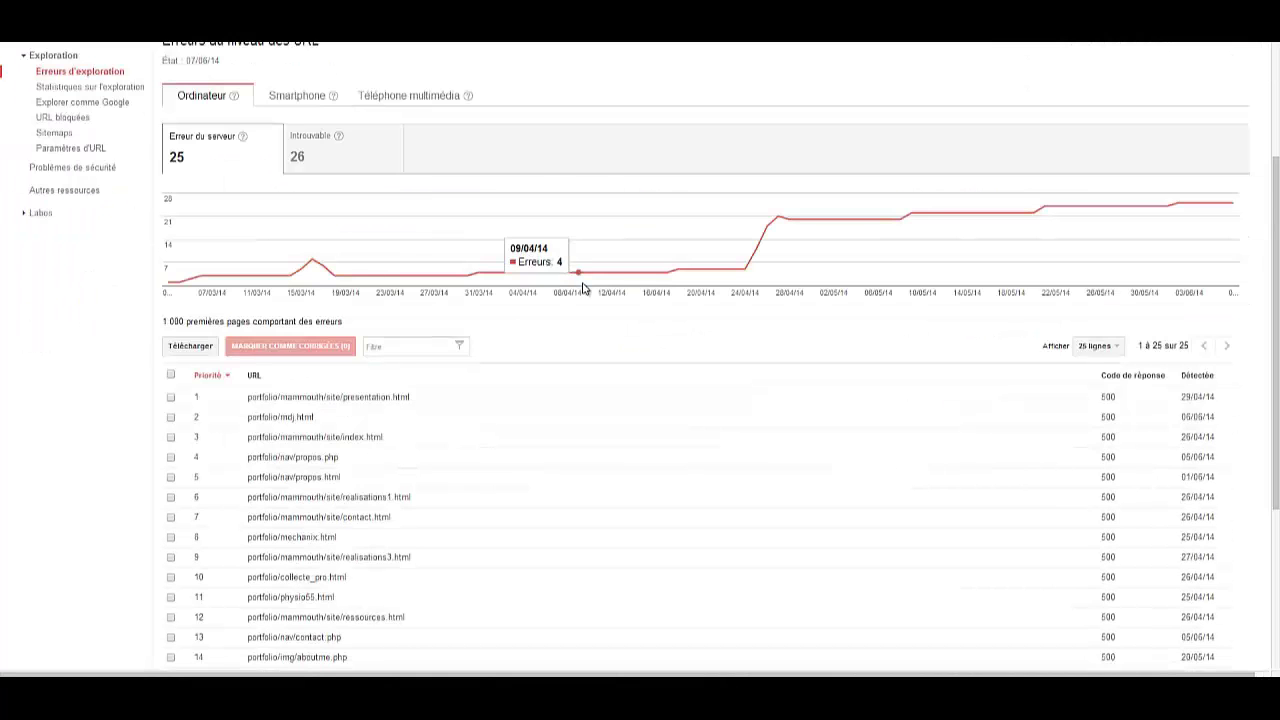
scroll(582, 288, down, 2)
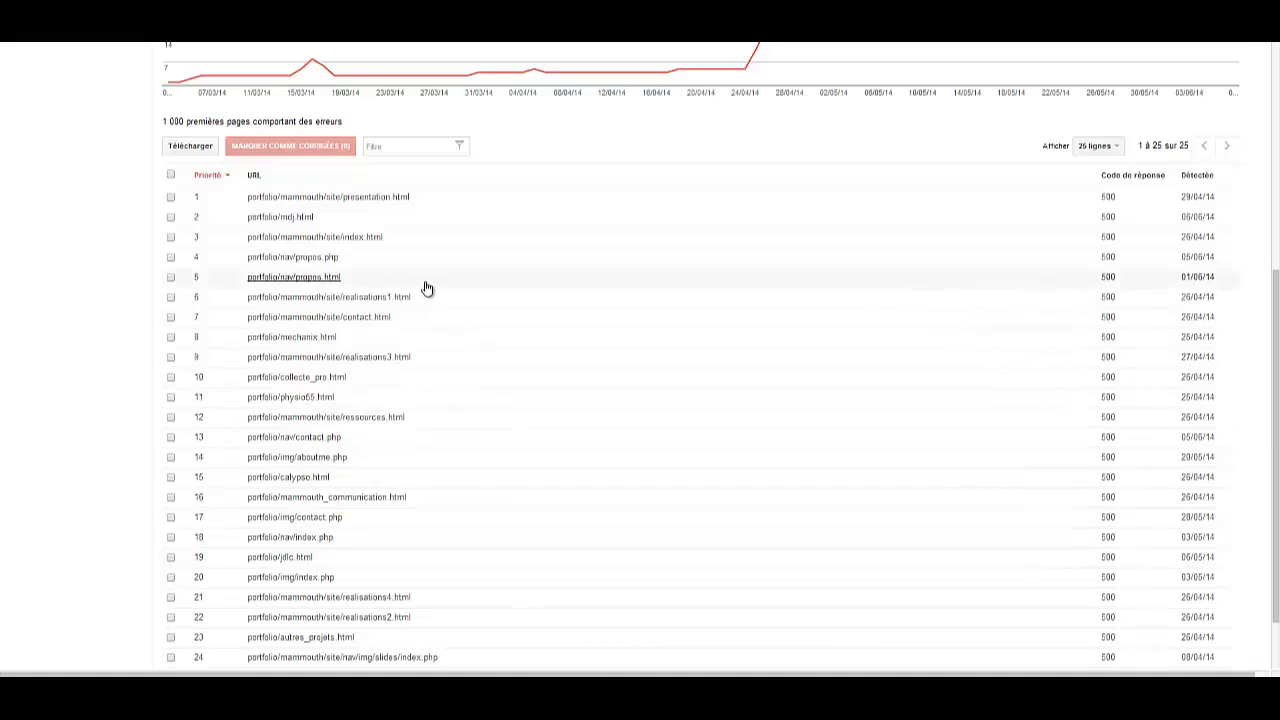
scroll(365, 325, down, 1)
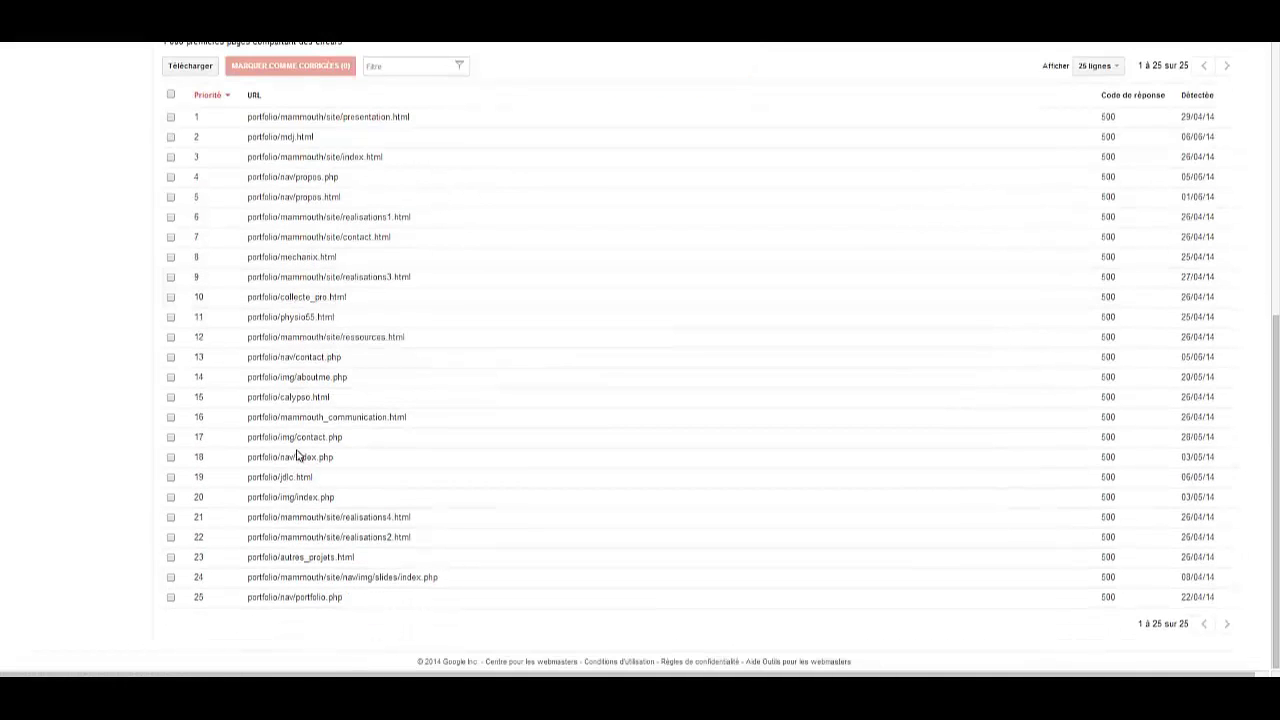
scroll(297, 455, up, 5)
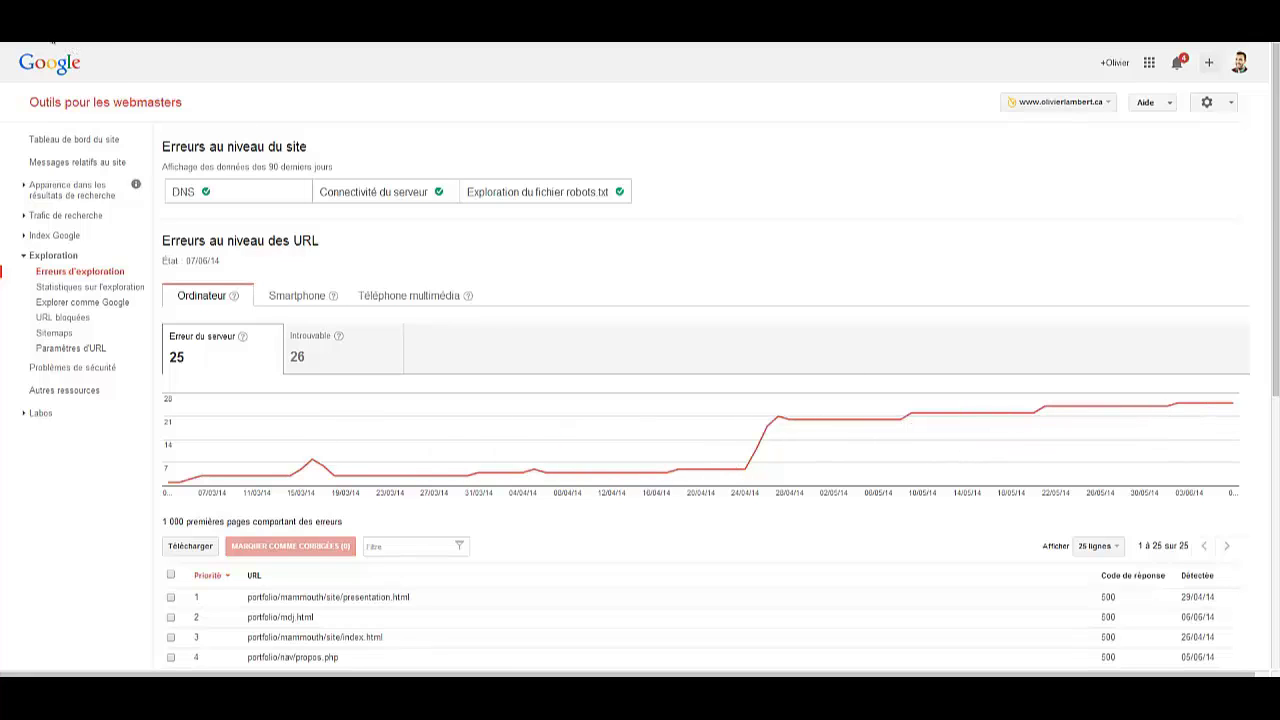
key(alt+Left)
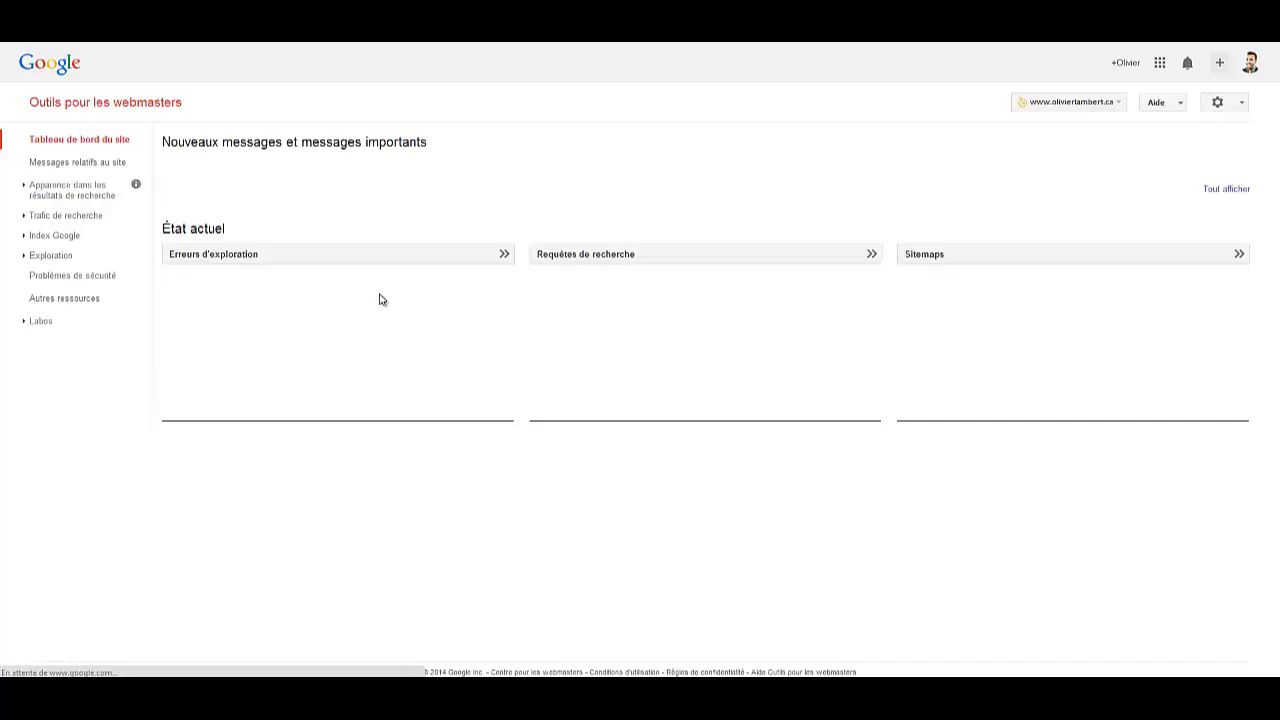
Expand the Labos, Exploration, Trafic de recherche and Index Google sections of the site navigation.
click(912, 236)
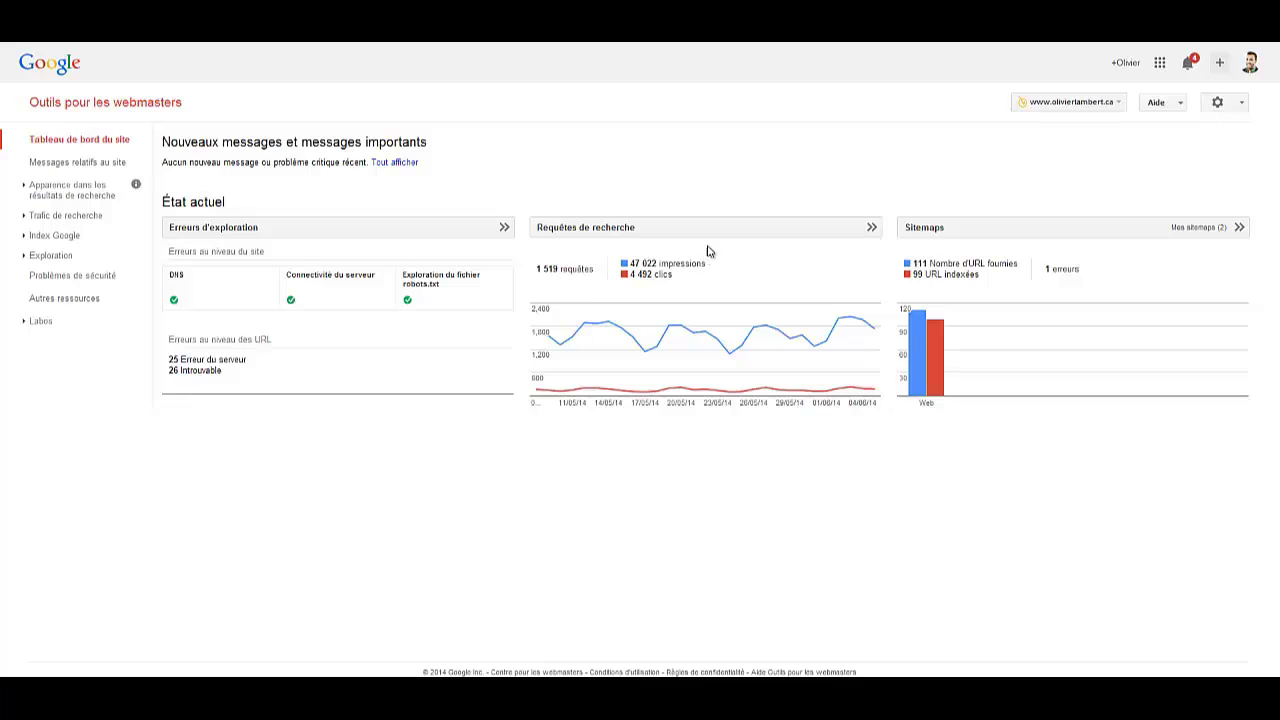
click(17, 321)
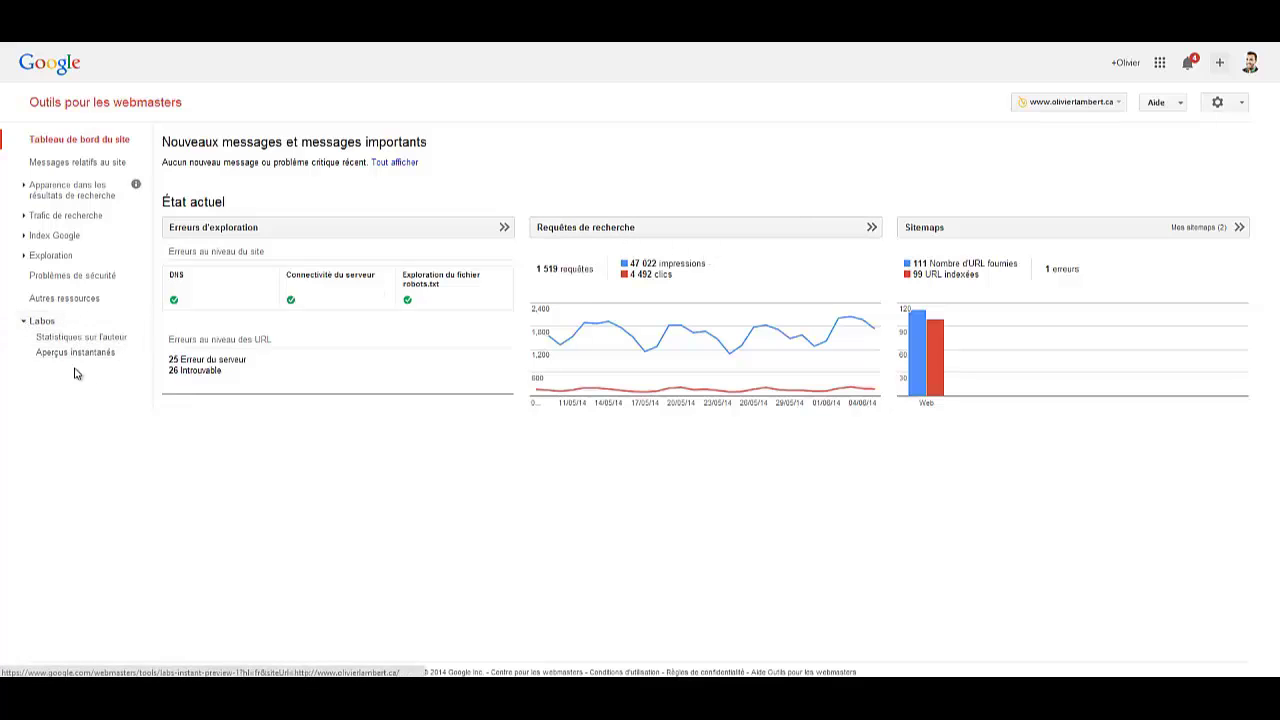
click(50, 255)
click(32, 215)
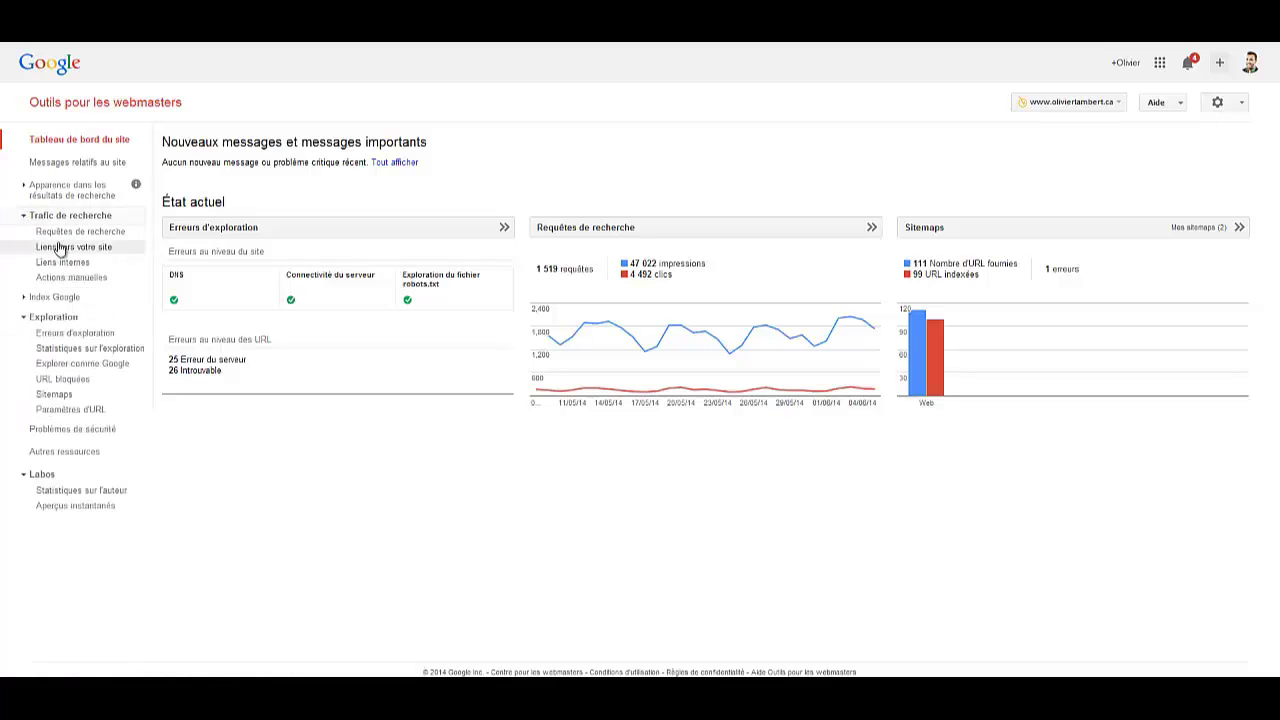
click(25, 297)
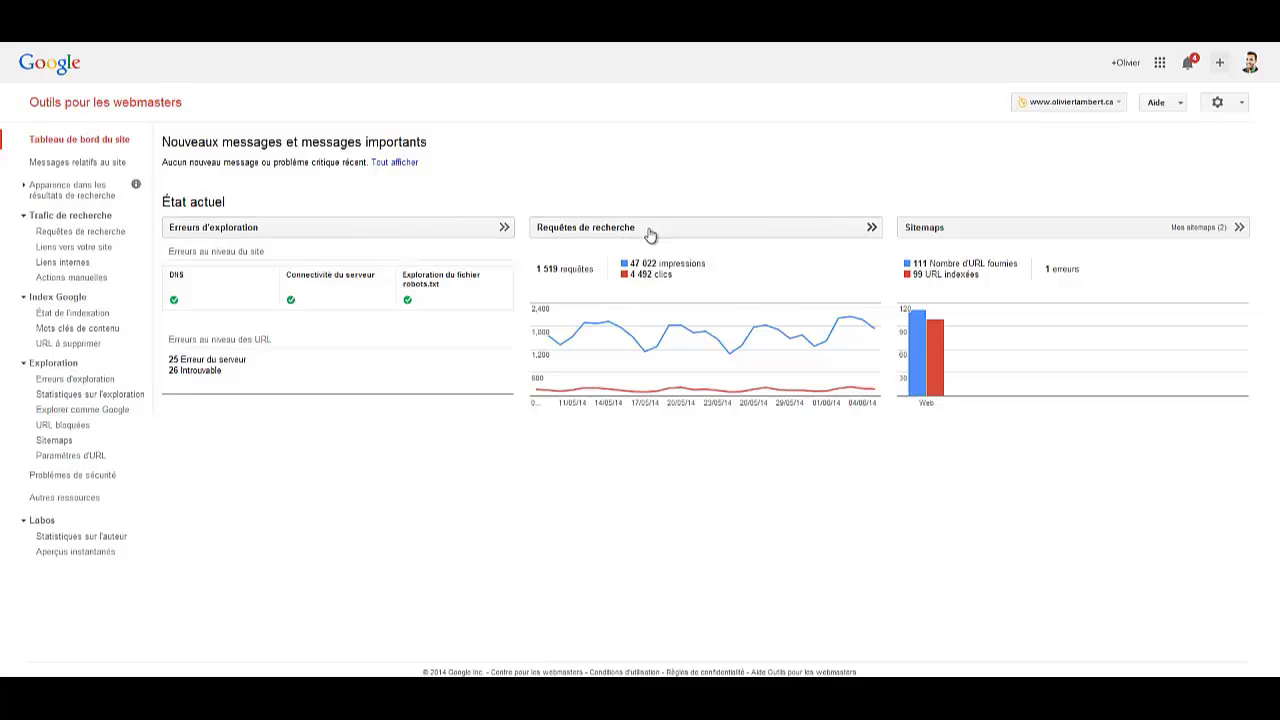
Open the search queries report and display the site's most popular pages with their statistics.
click(650, 233)
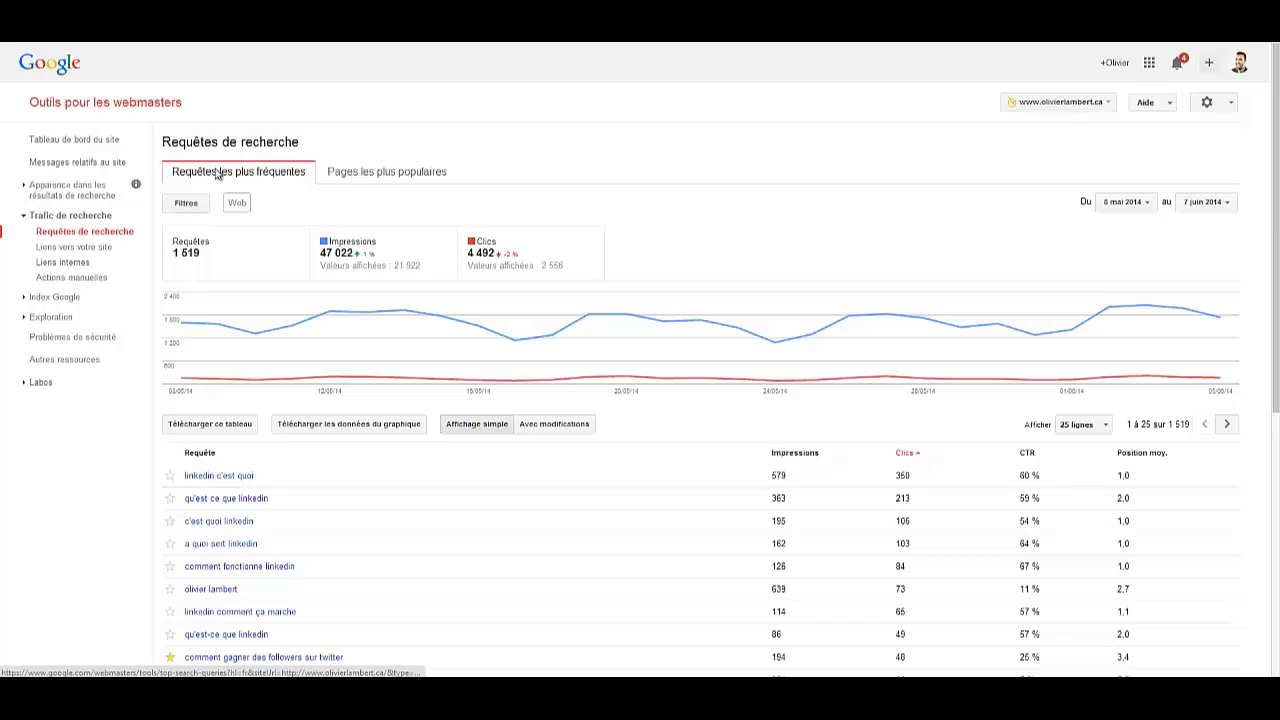
click(380, 172)
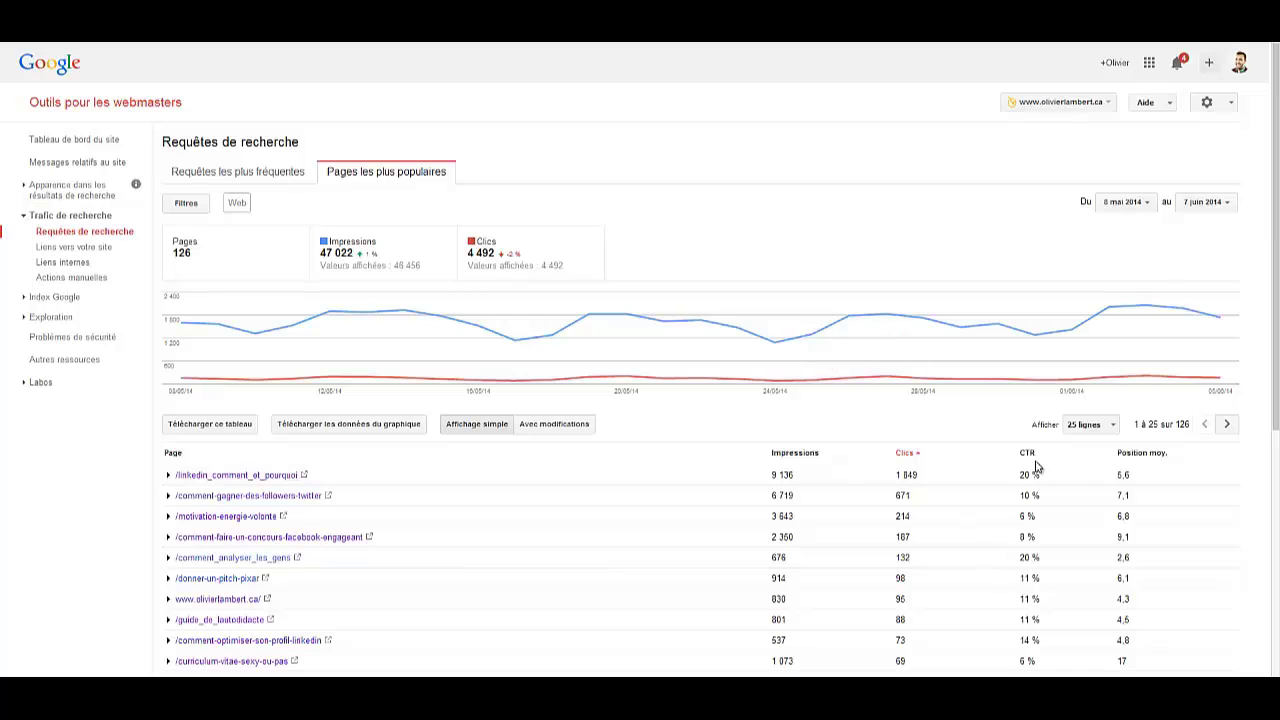
scroll(951, 434, down, 2)
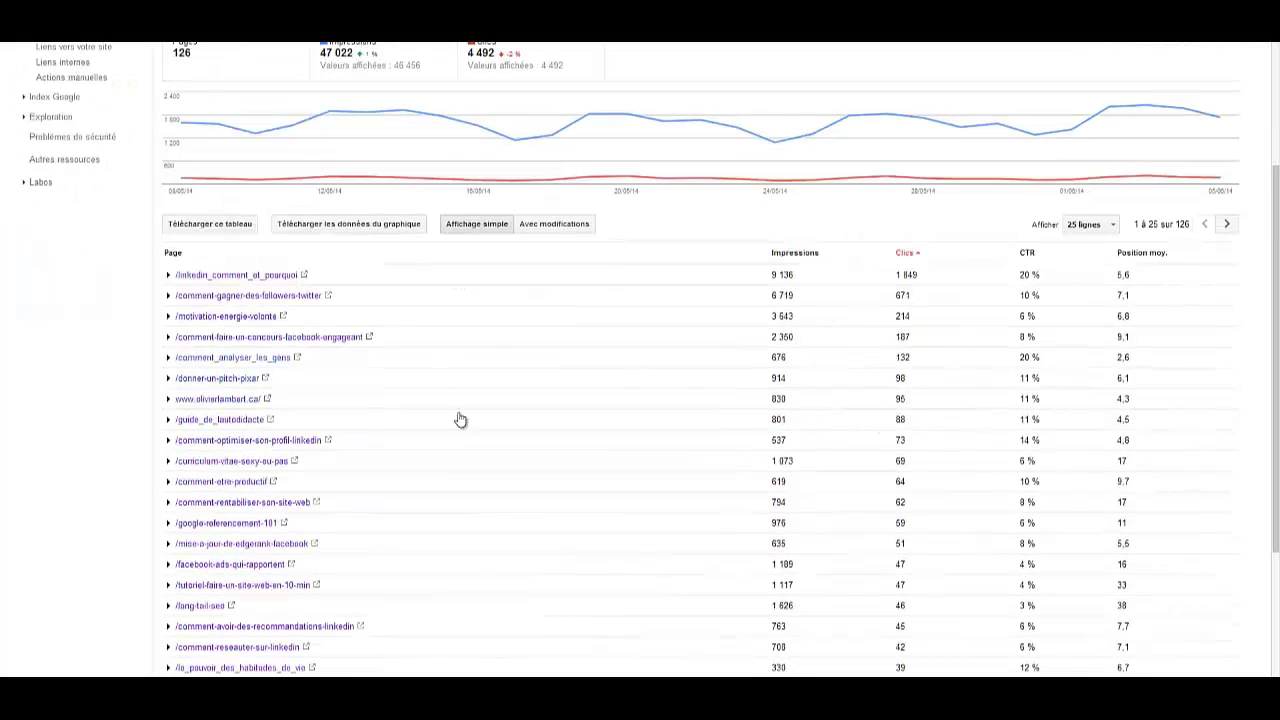
Highlight the CTR and then the average position of the /long-tail-seo page.
drag(1048, 609, 1025, 607)
click(1037, 616)
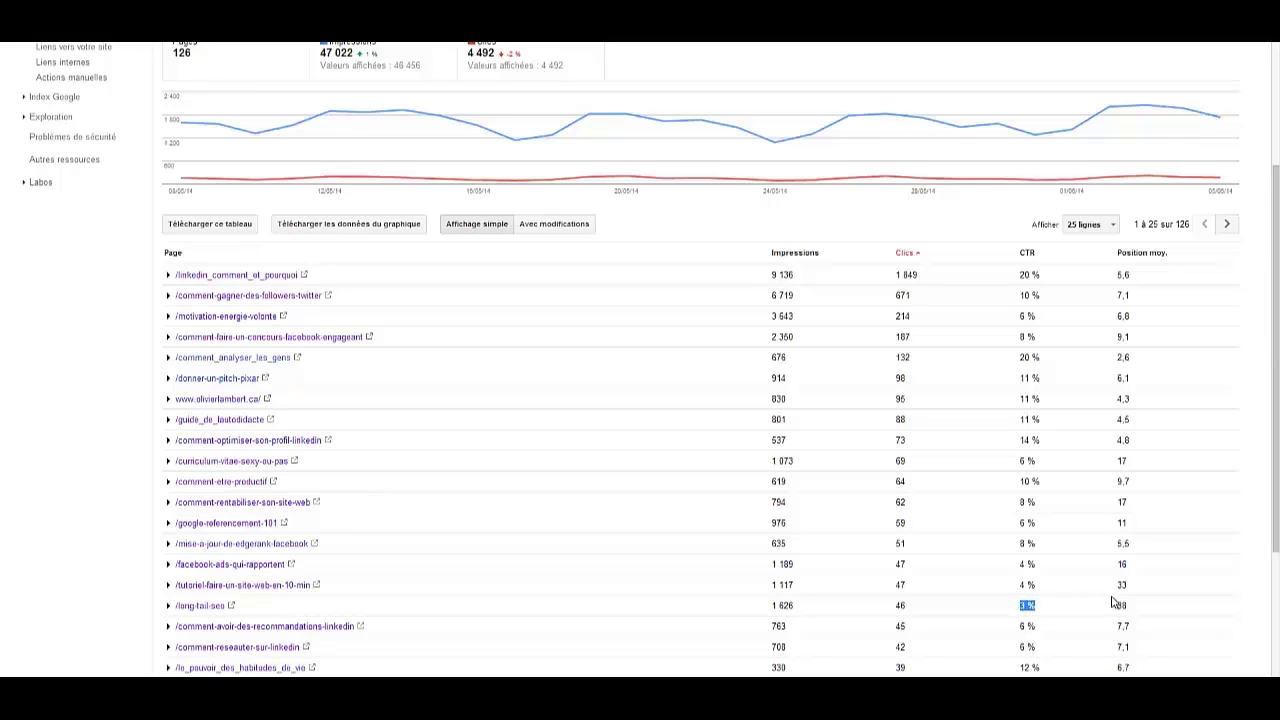
drag(1113, 601, 1129, 605)
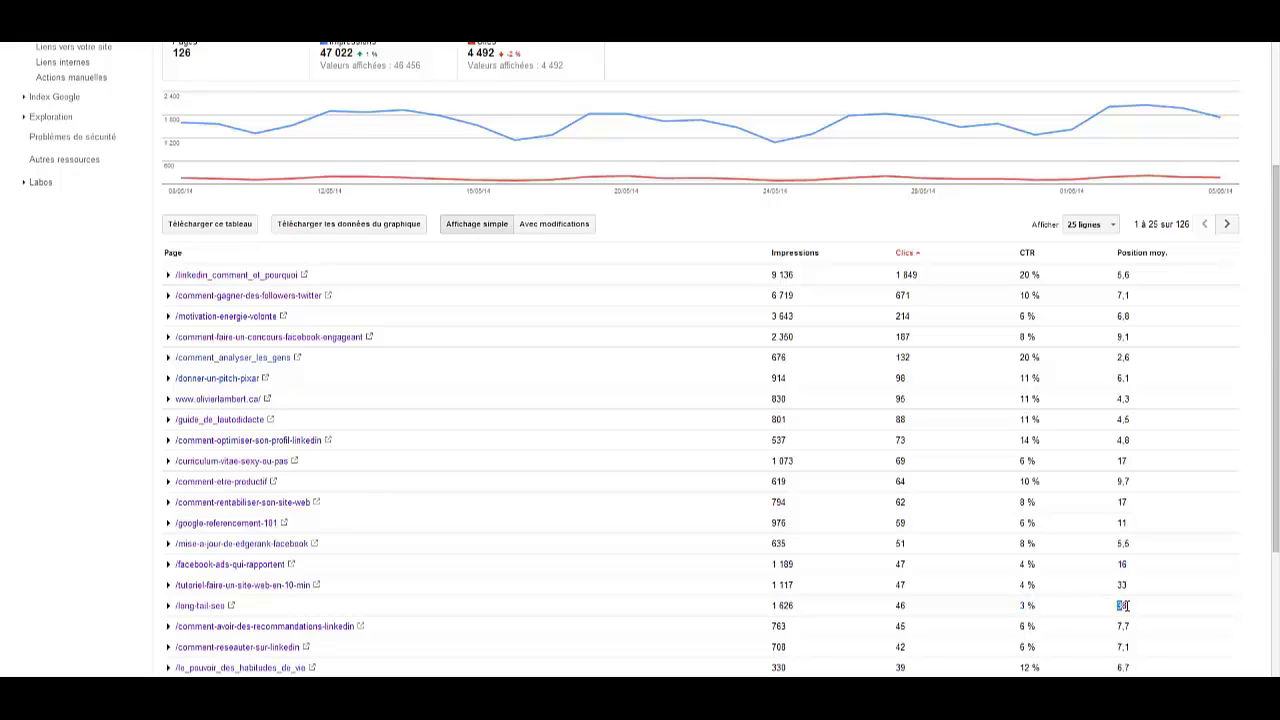
Expand the /long-tail-seo page and examine the search queries listed under it with their impressions and clicks.
click(168, 608)
scroll(357, 589, down, 3)
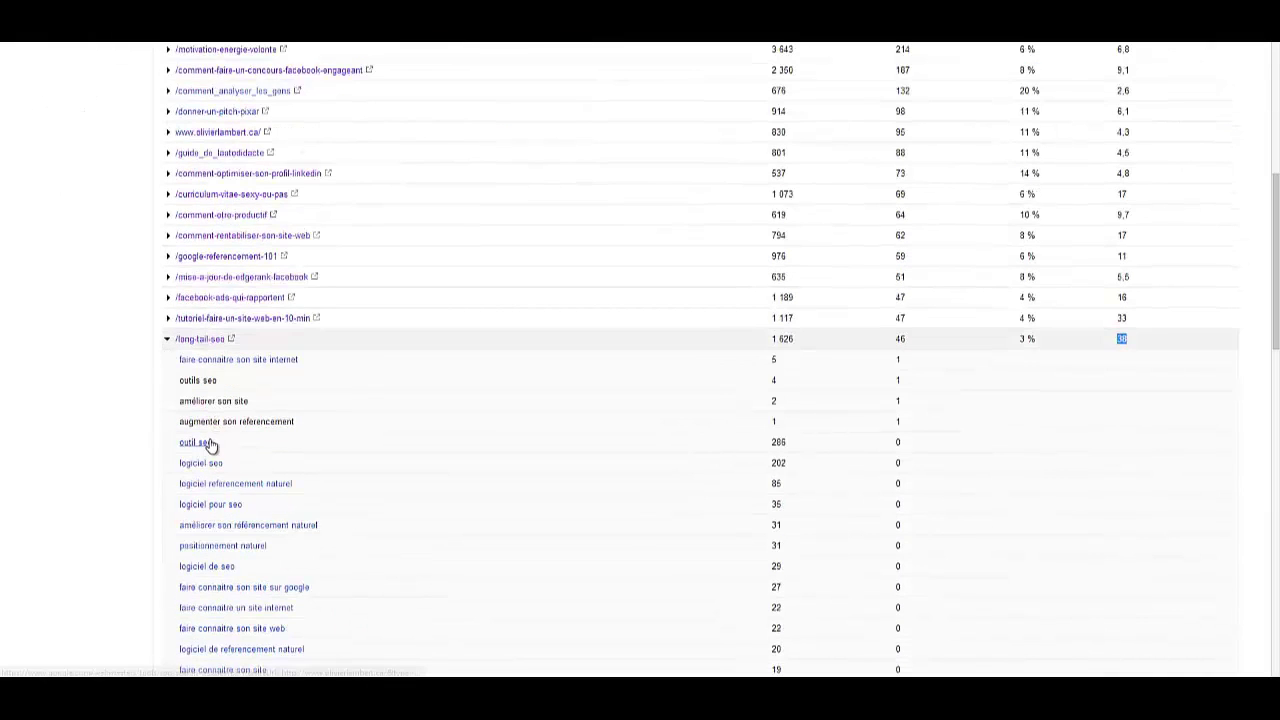
scroll(808, 370, down, 3)
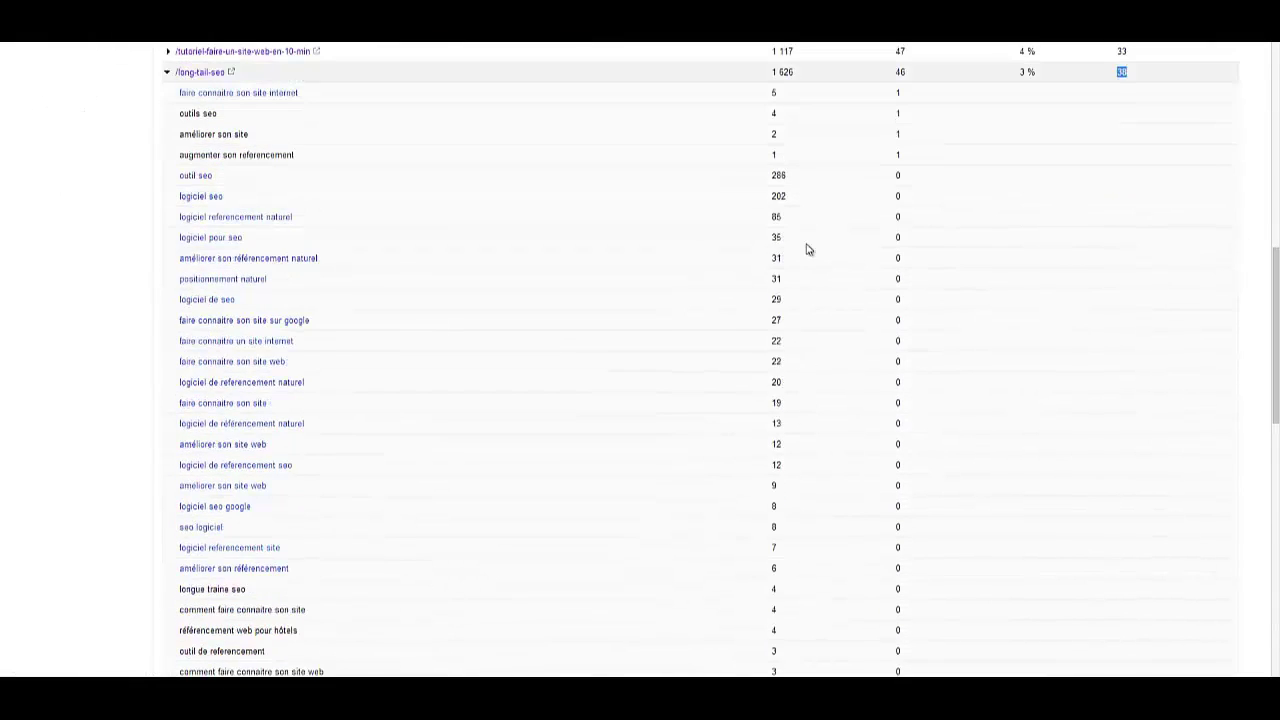
scroll(800, 500, down, 14)
scroll(705, 630, up, 3)
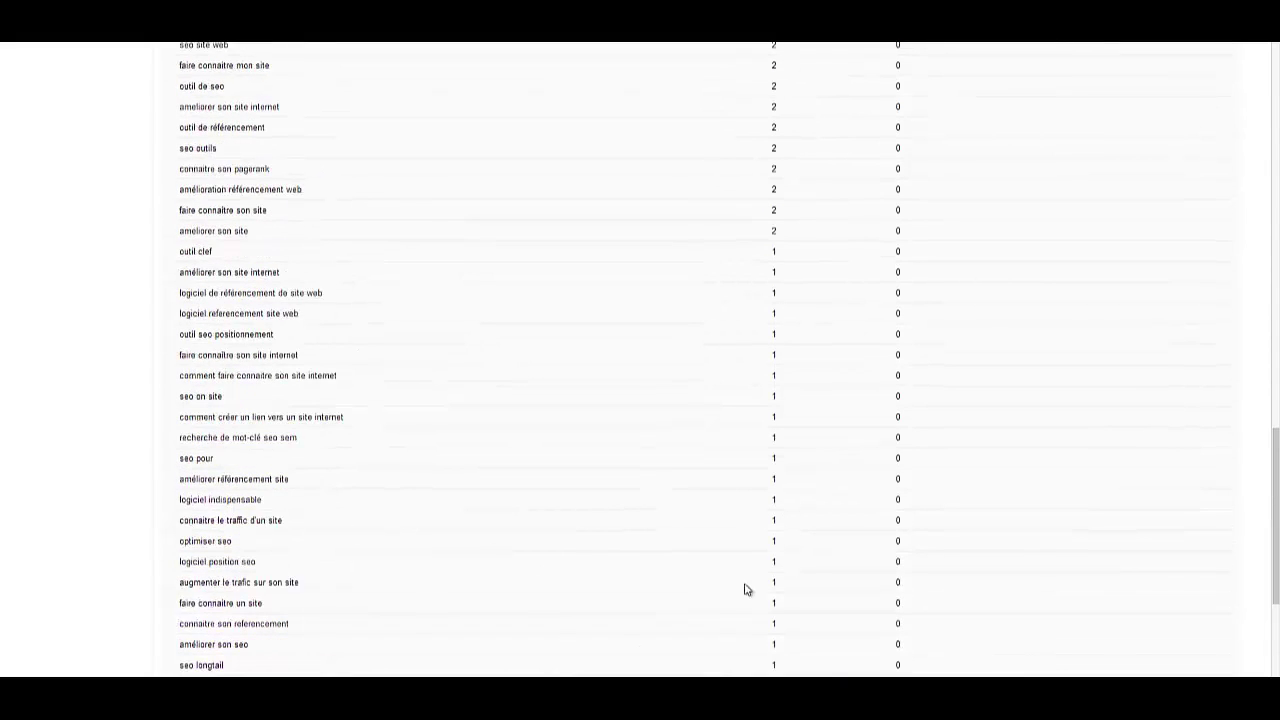
scroll(270, 580, up, 10)
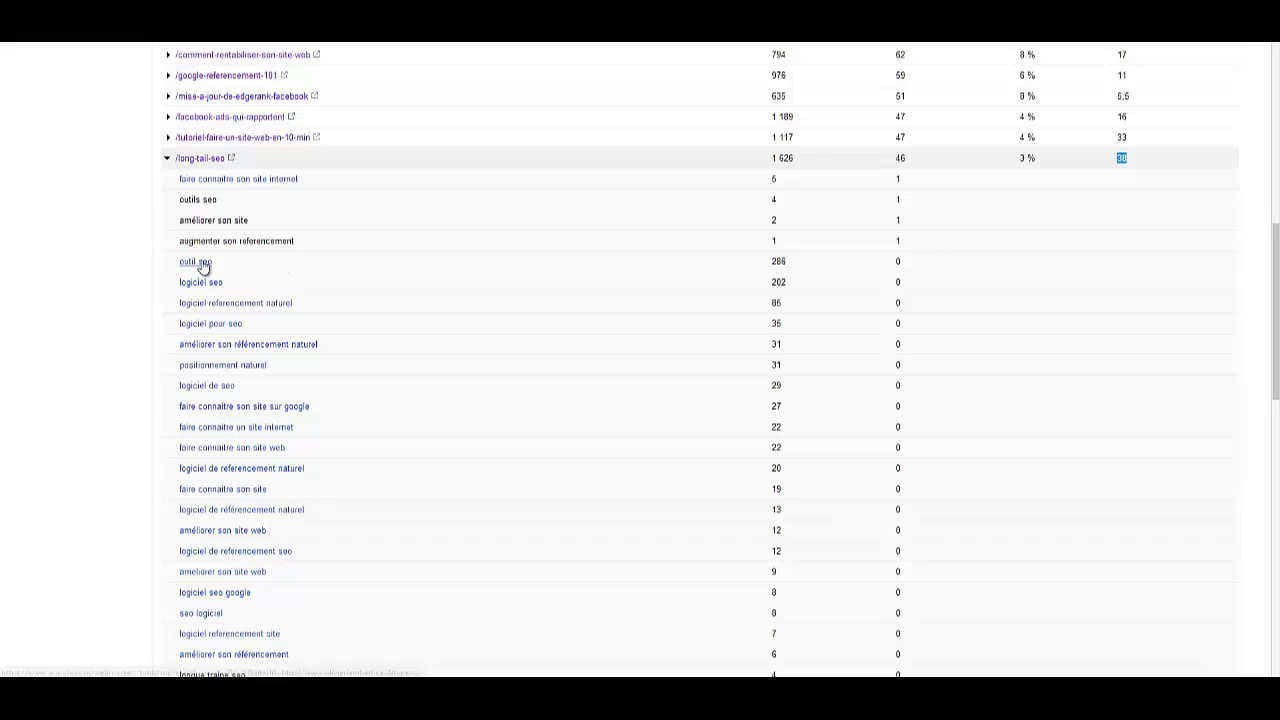
Open the details of the query "outil seo" and highlight the "3e page +" entry in its search position table.
click(199, 262)
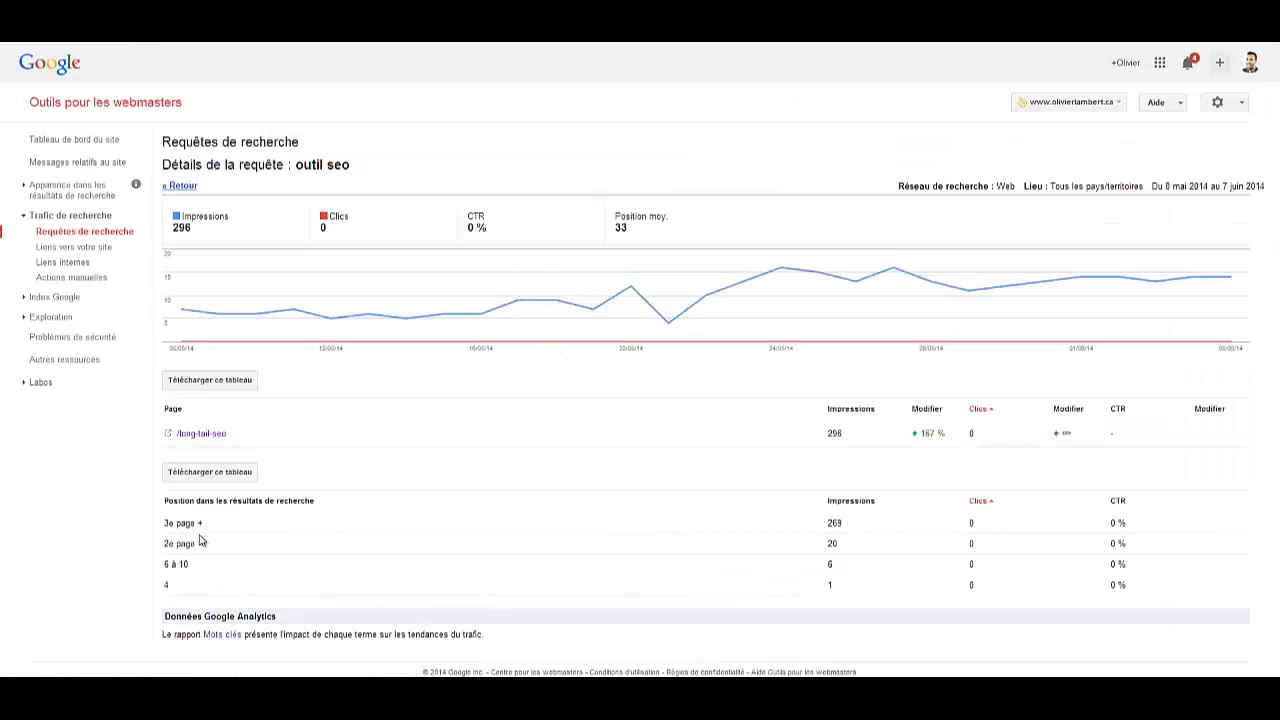
drag(211, 525, 189, 527)
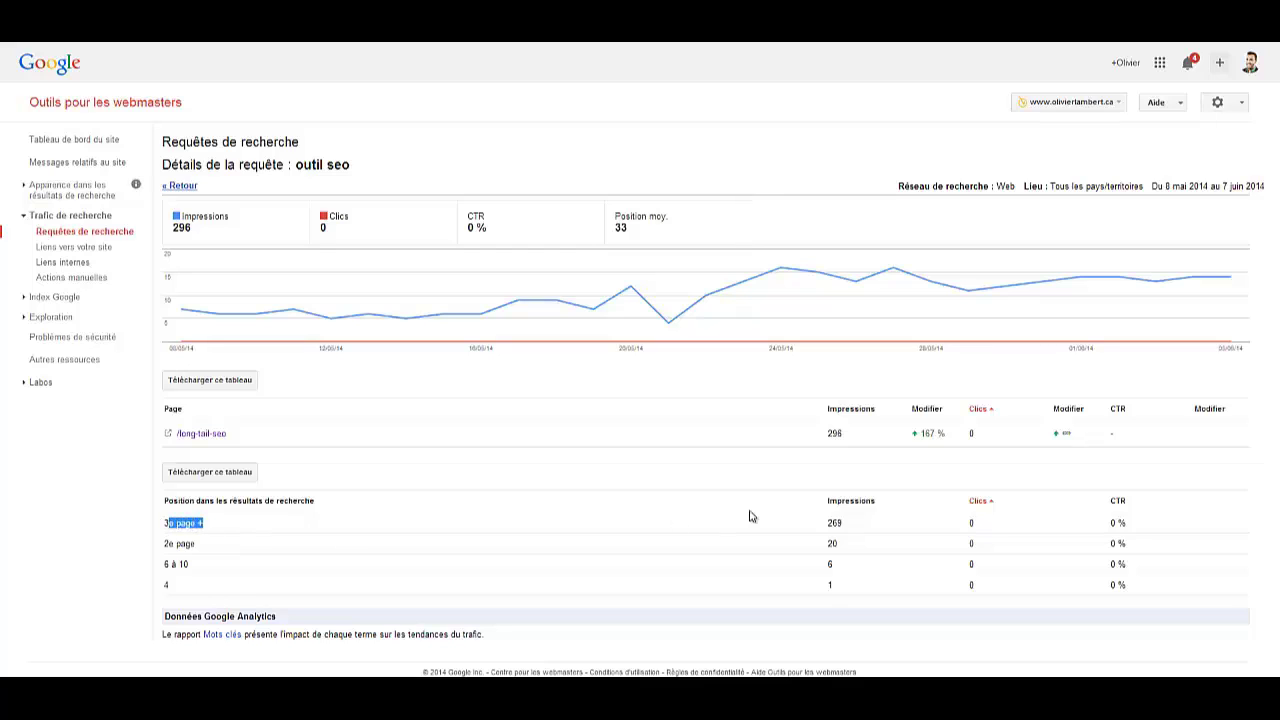
click(482, 475)
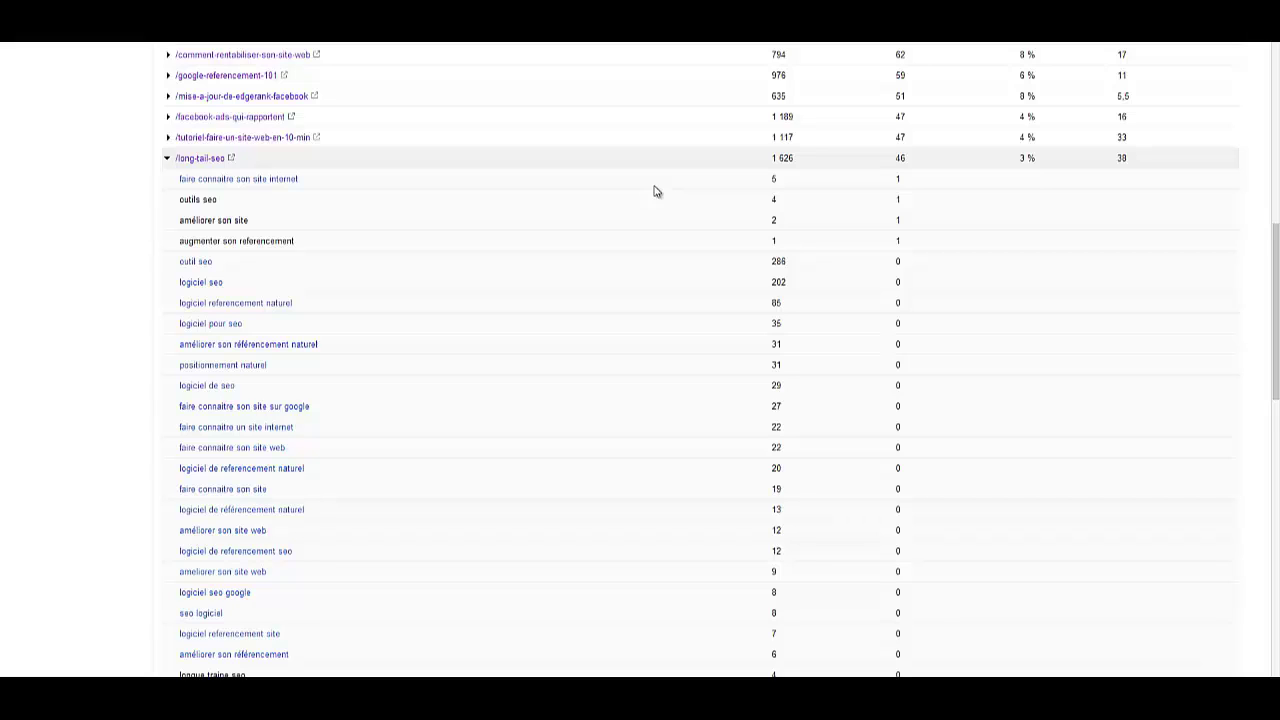
Go back over the queries listed under /long-tail-seo and collapse that page's list.
scroll(549, 434, down, 1)
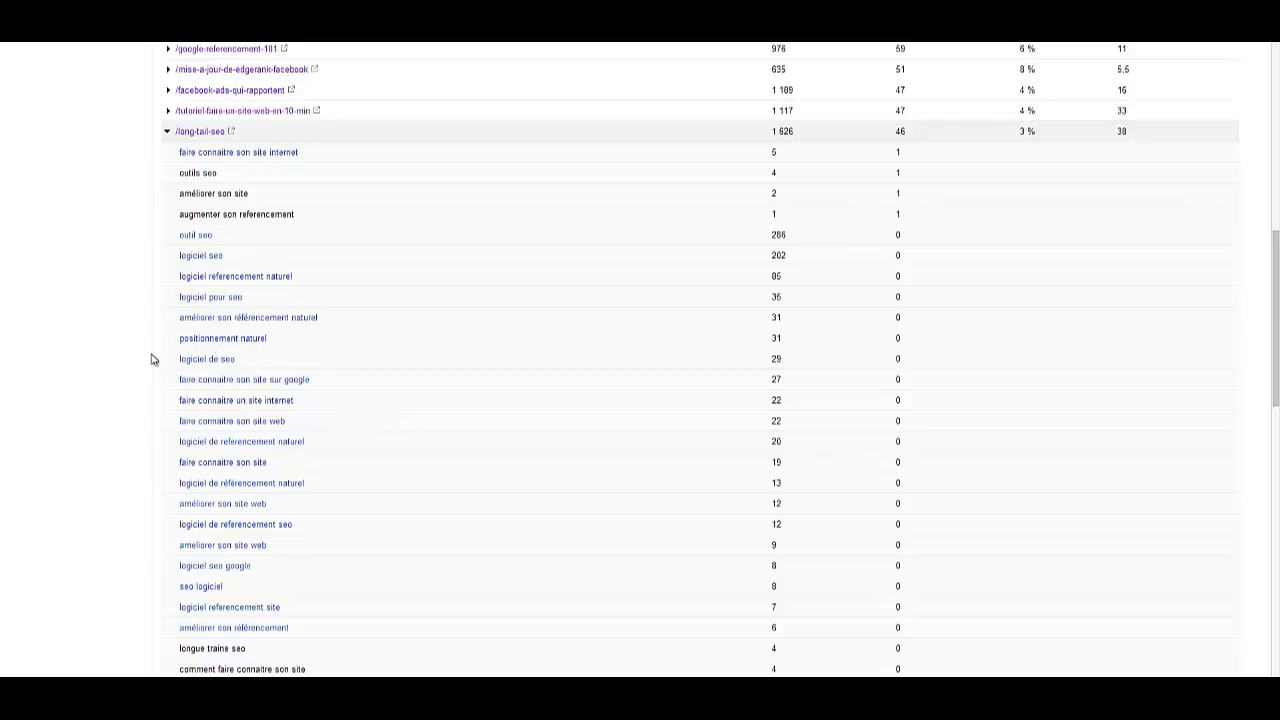
scroll(105, 290, down, 3)
scroll(150, 250, up, 4)
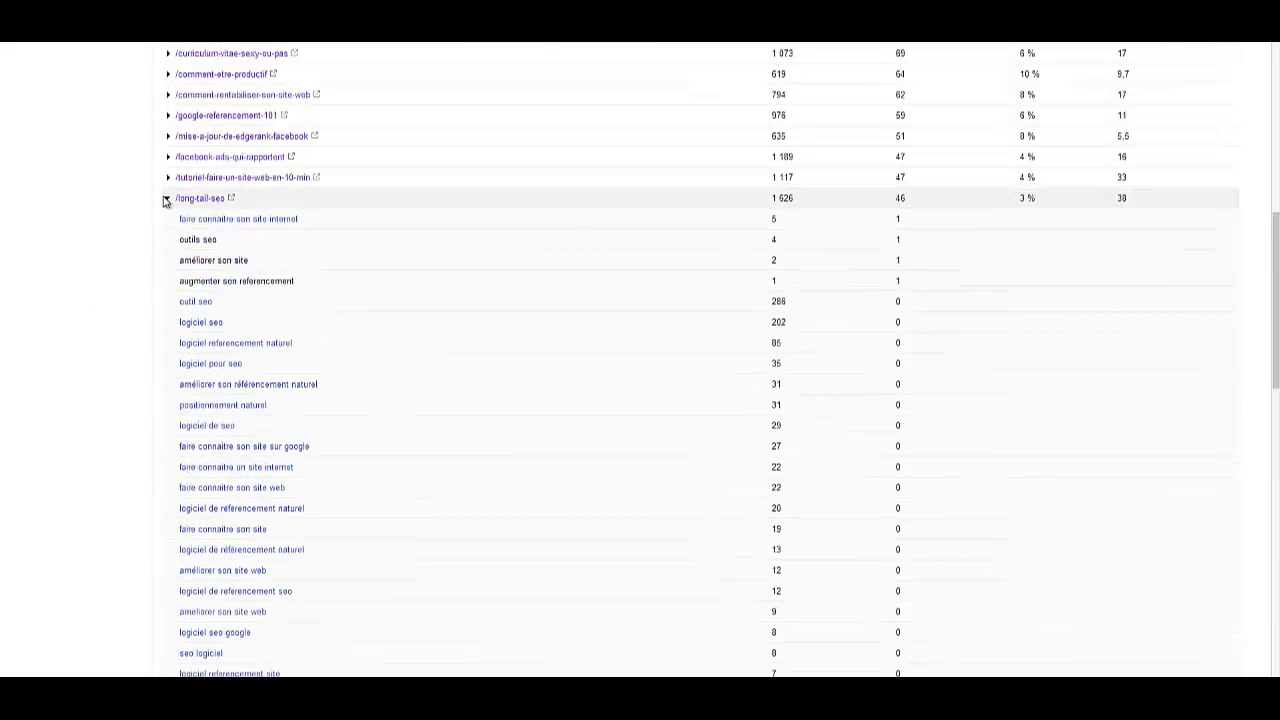
click(166, 198)
Show the next set of popular pages and highlight the clicks and CTR of /3-qualites-dune-bonne-personne.
click(1227, 591)
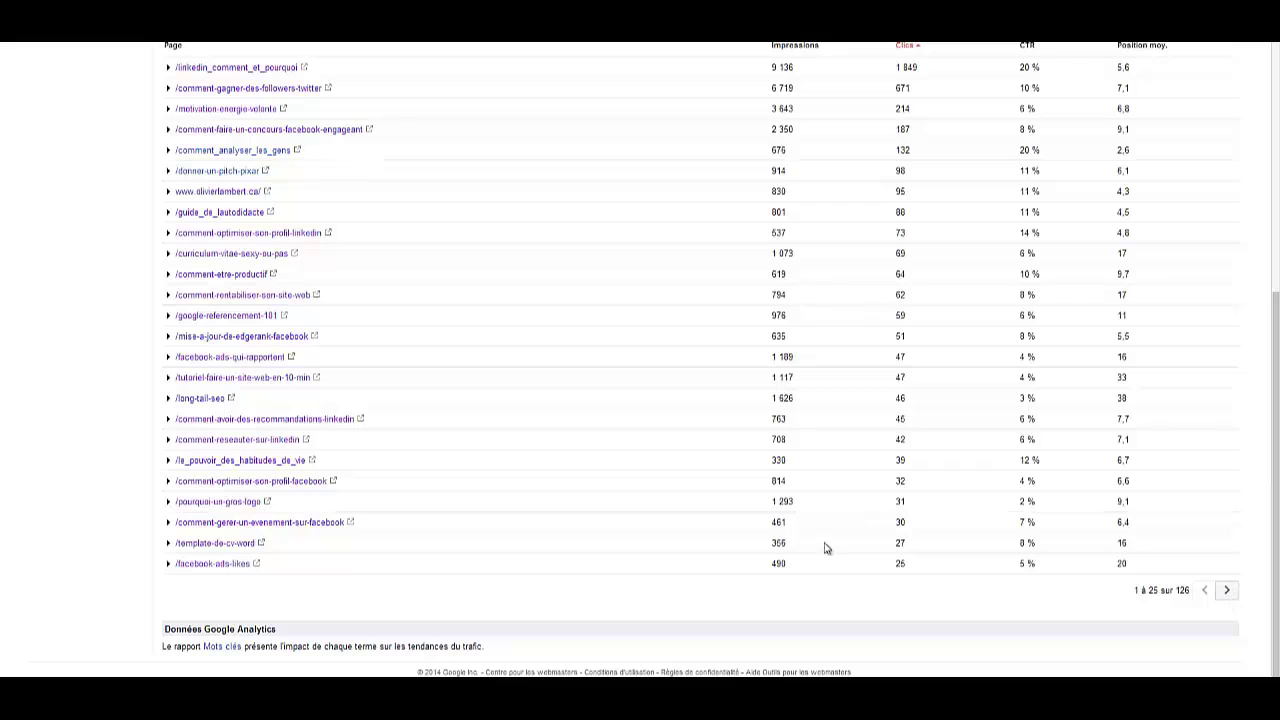
scroll(166, 378, down, 3)
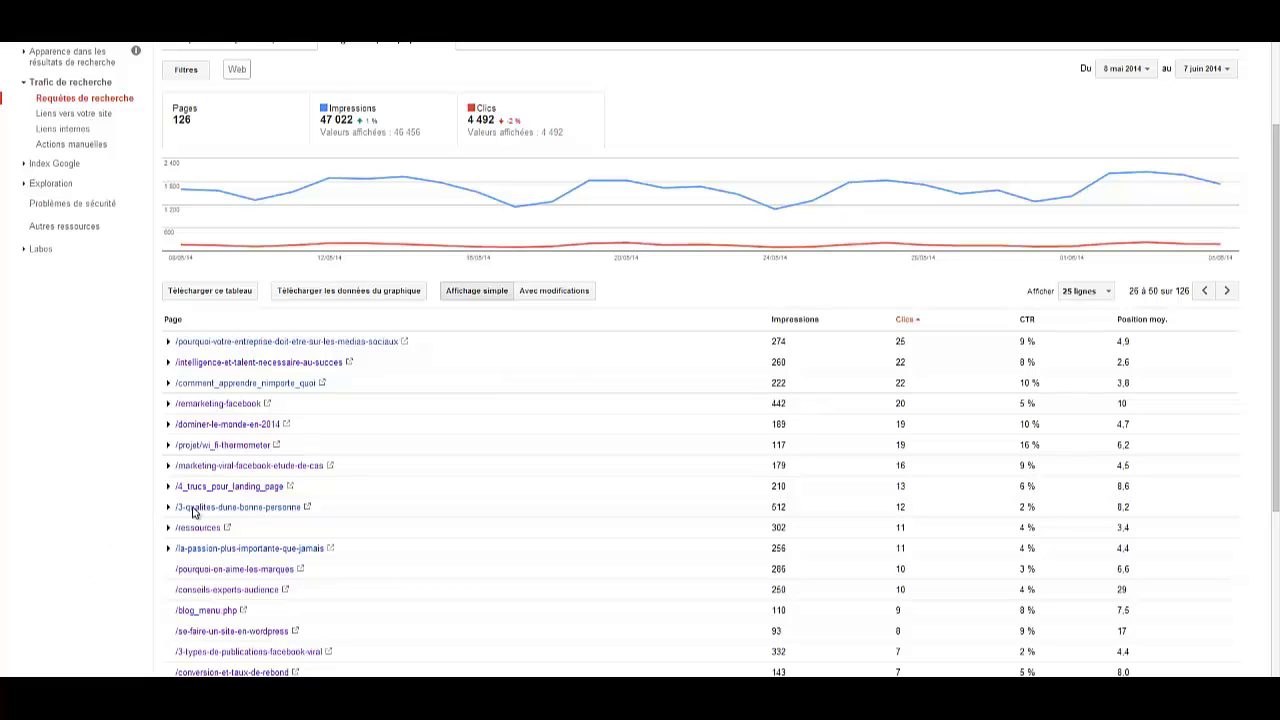
mouse_move(226, 516)
drag(794, 508, 896, 510)
drag(1012, 513, 737, 531)
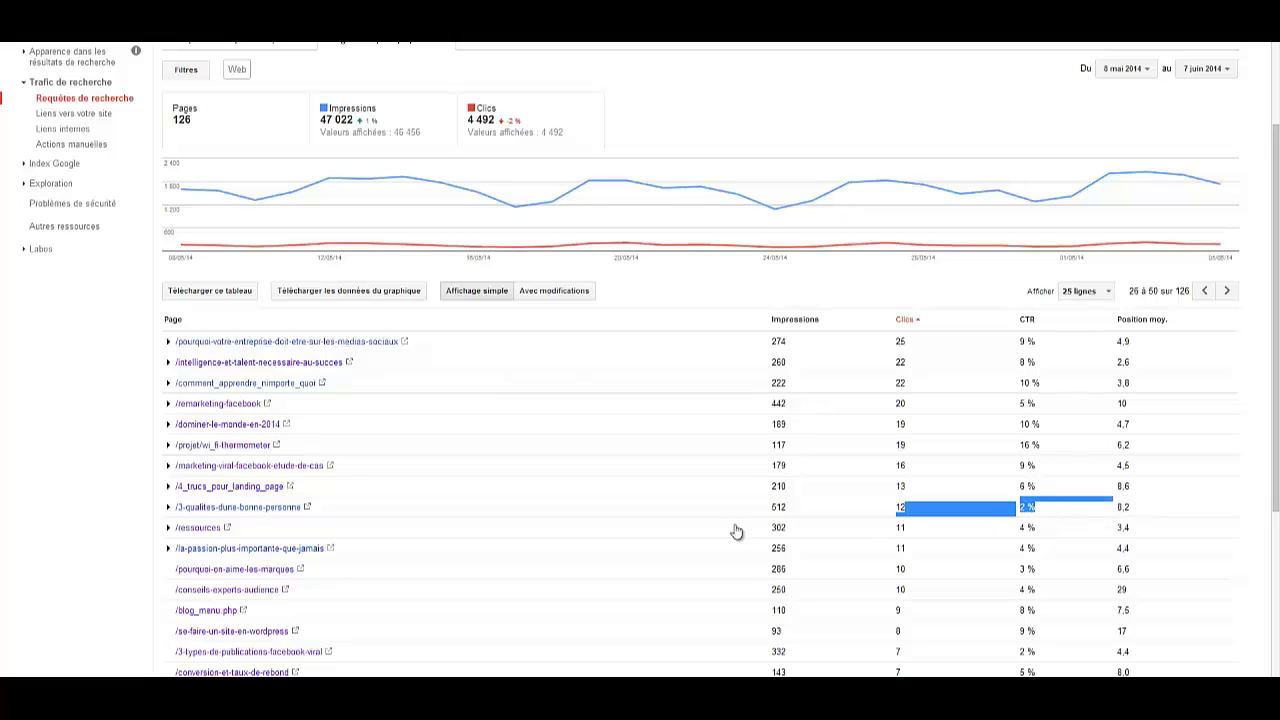
Expand /3-qualites-dune-bonne-personne and highlight the impressions of its query "qualité d'une personne".
click(192, 511)
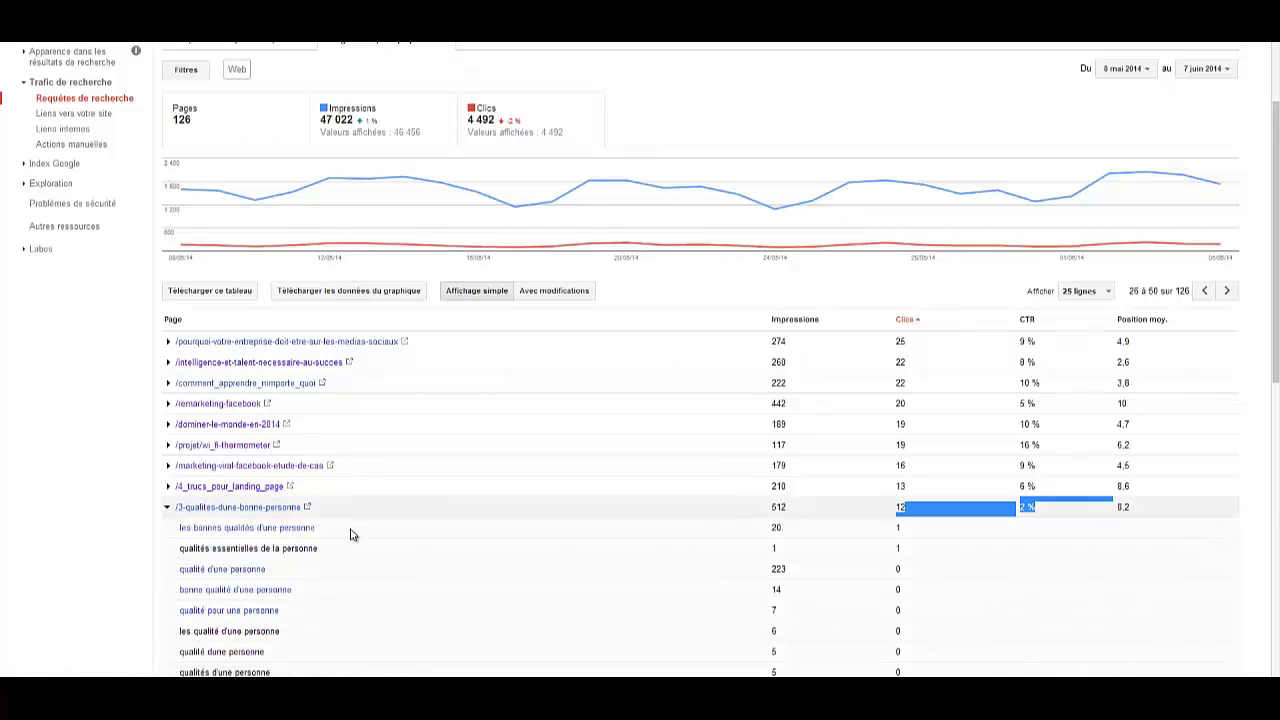
scroll(340, 515, down, 2)
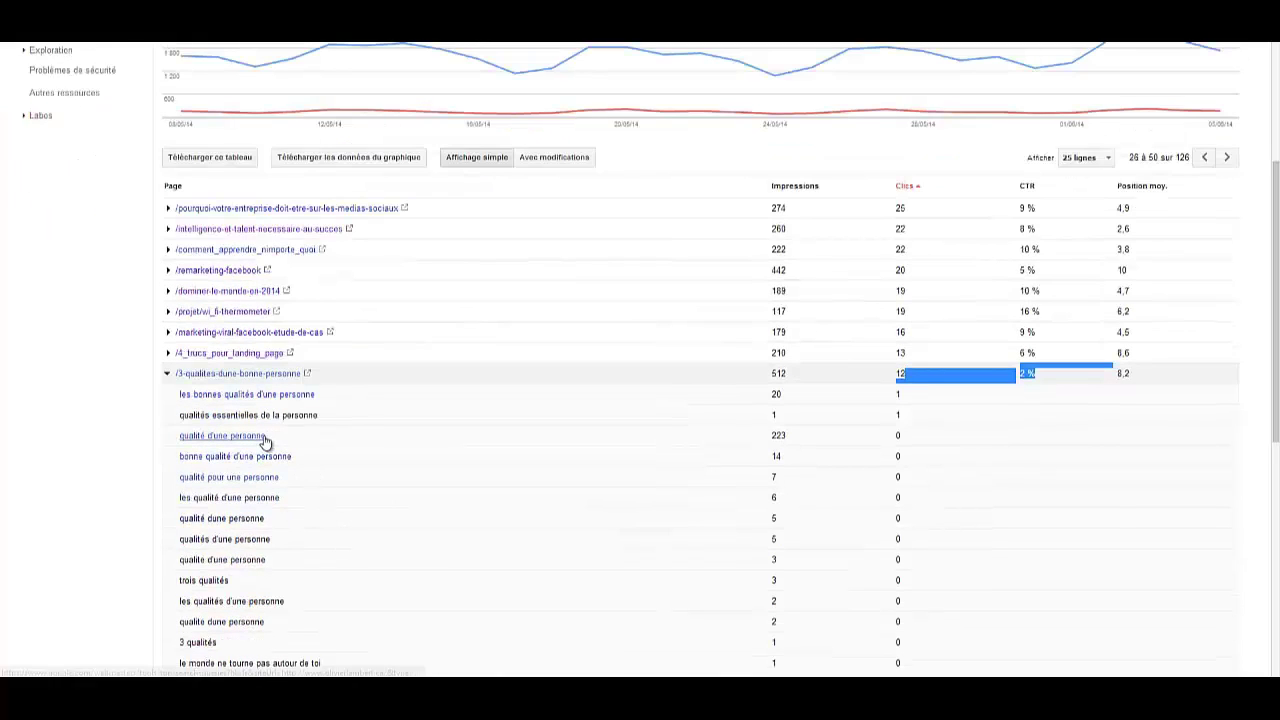
click(802, 435)
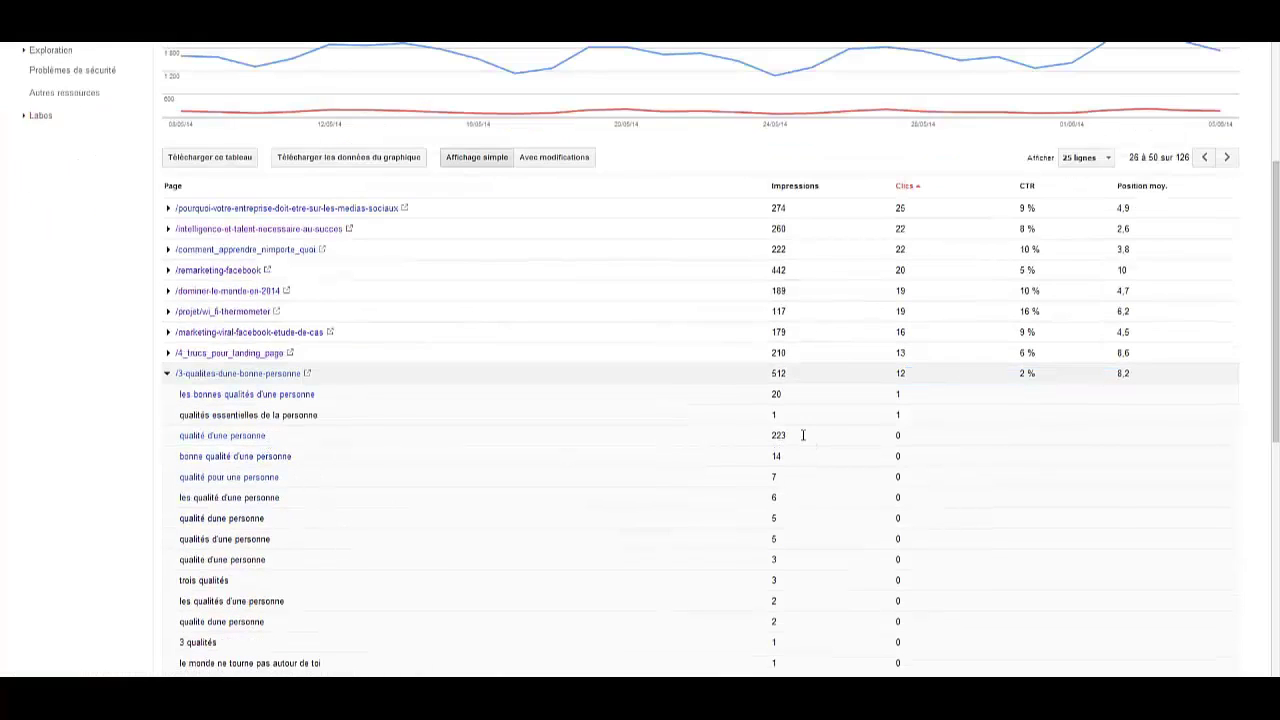
drag(776, 435, 767, 436)
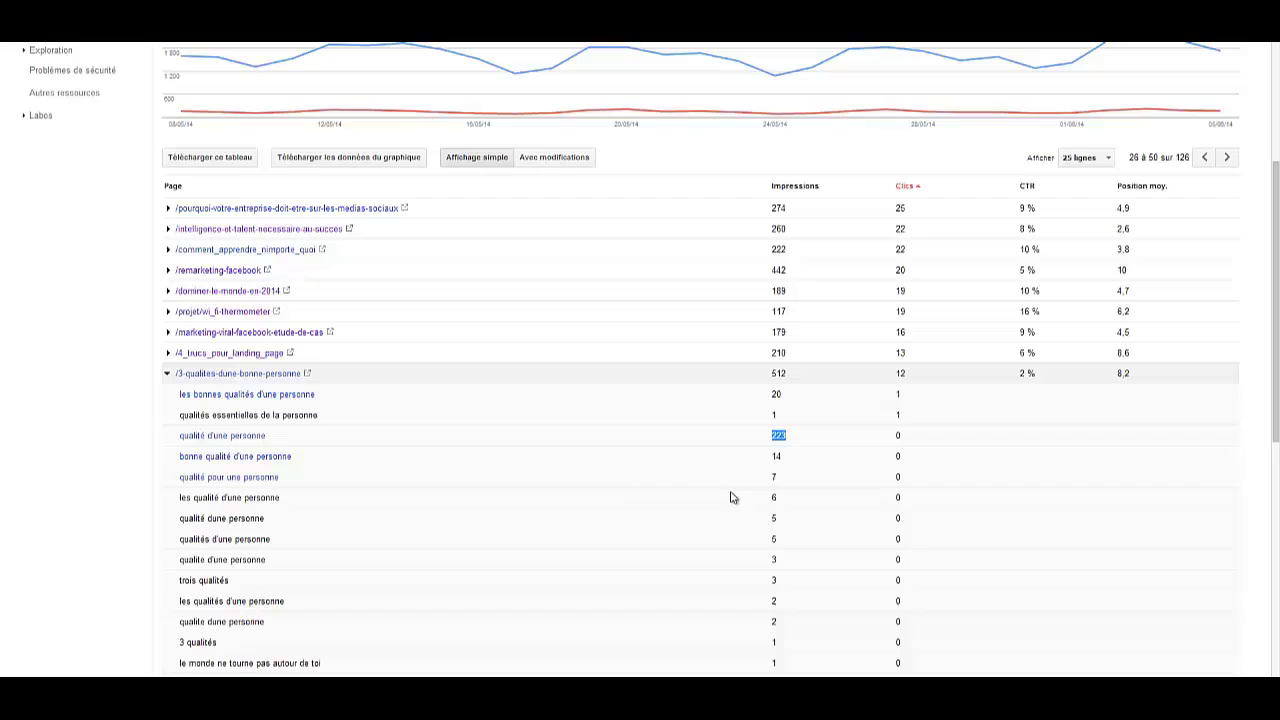
Open the details of the query "qualité d'une personne" and highlight its ranking page and the query name.
click(256, 438)
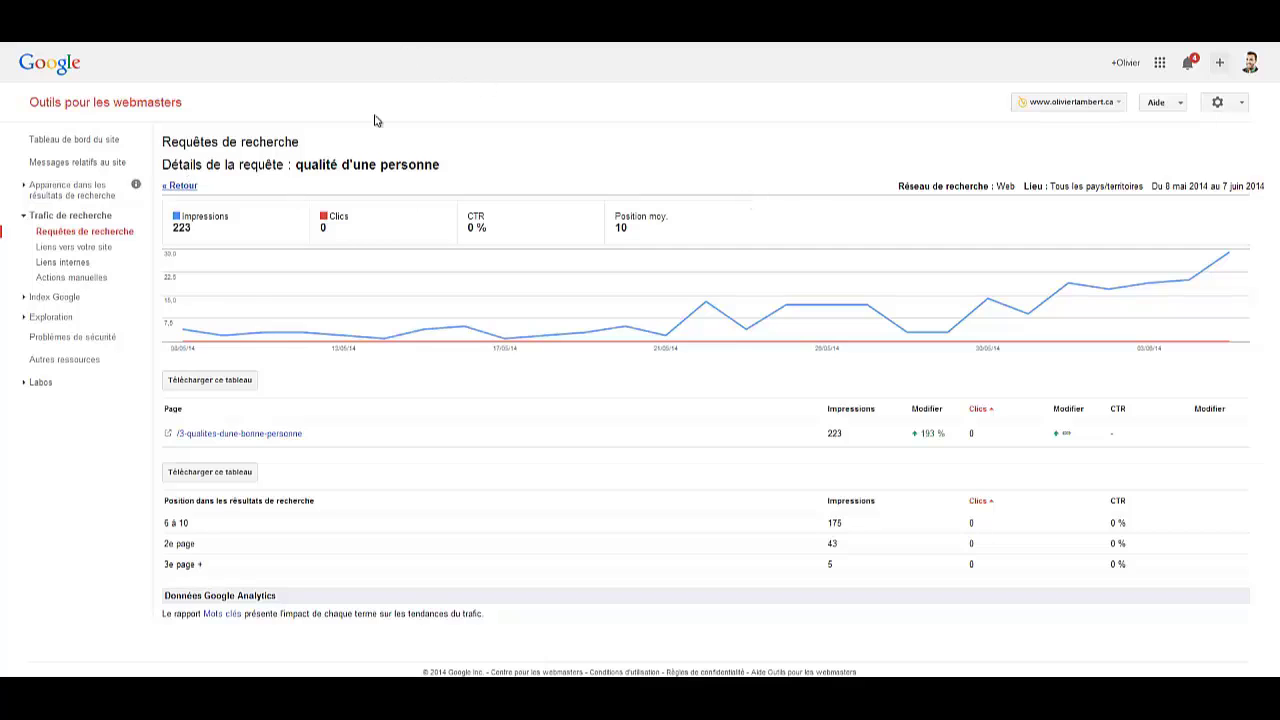
drag(305, 437, 197, 442)
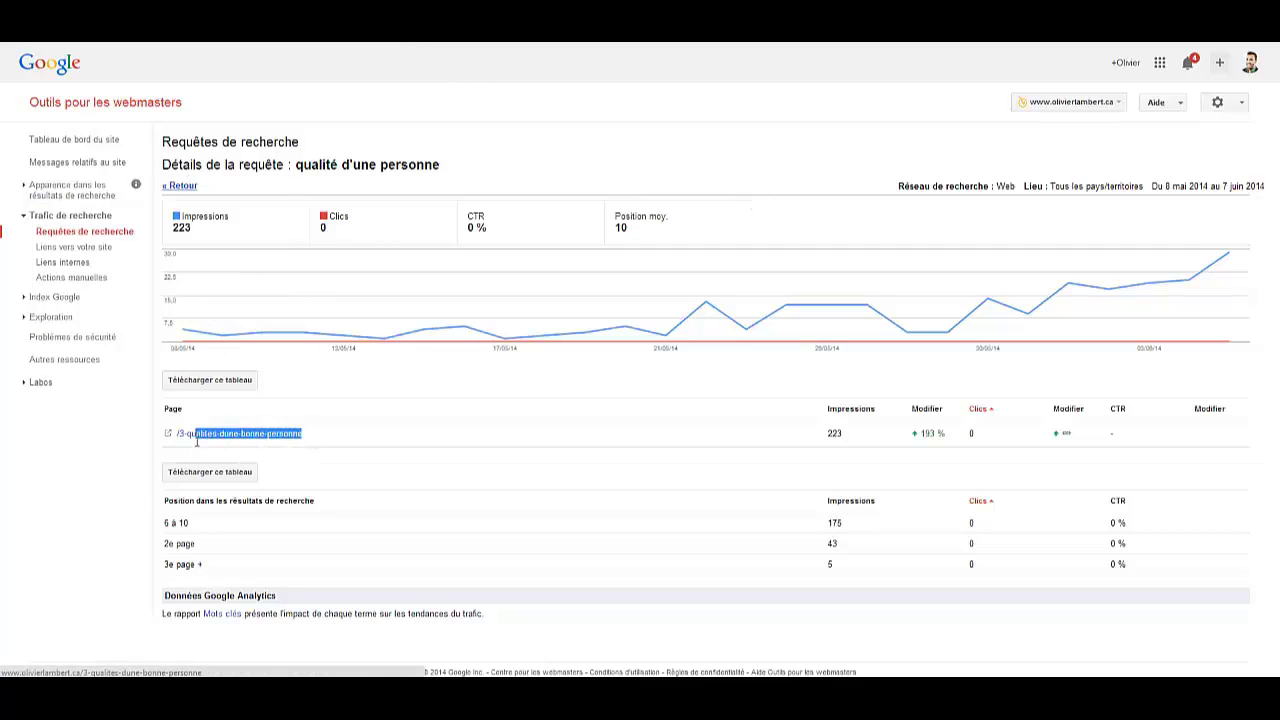
drag(452, 168, 296, 168)
Open a private browsing window and search Google for "qualité d'une personne".
key(ctrl+t)
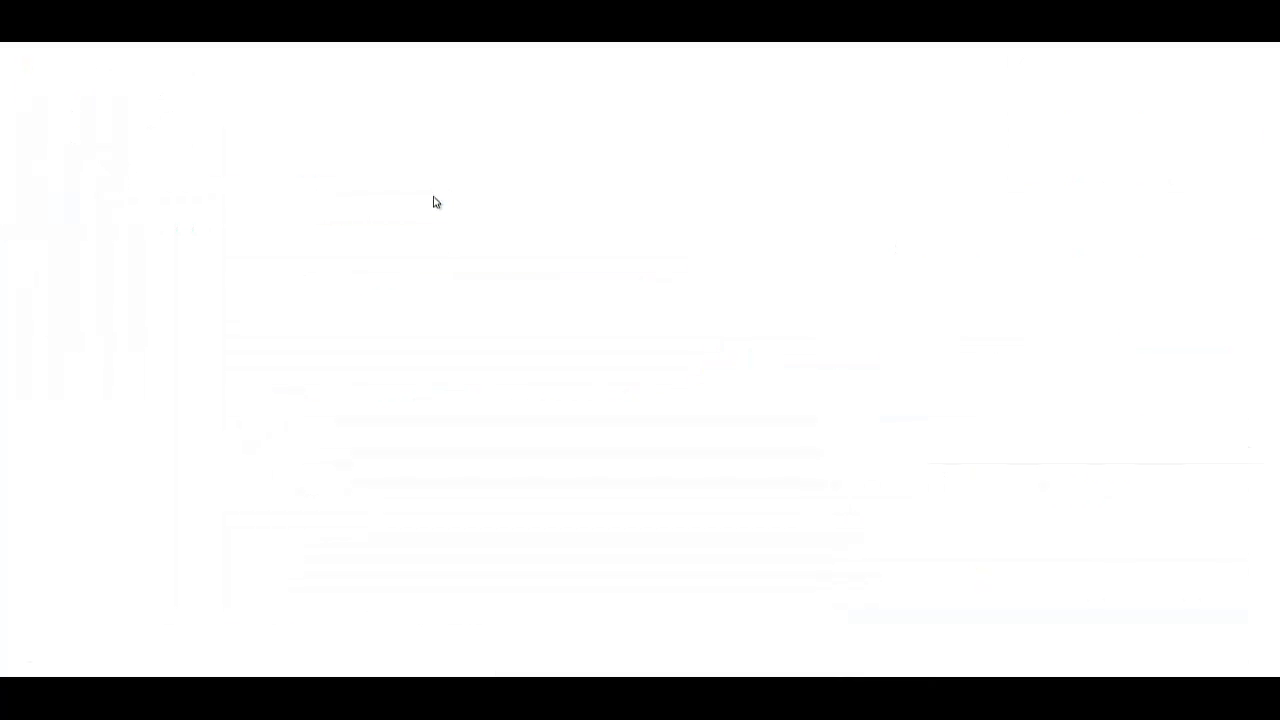
key(ctrl+shift+n)
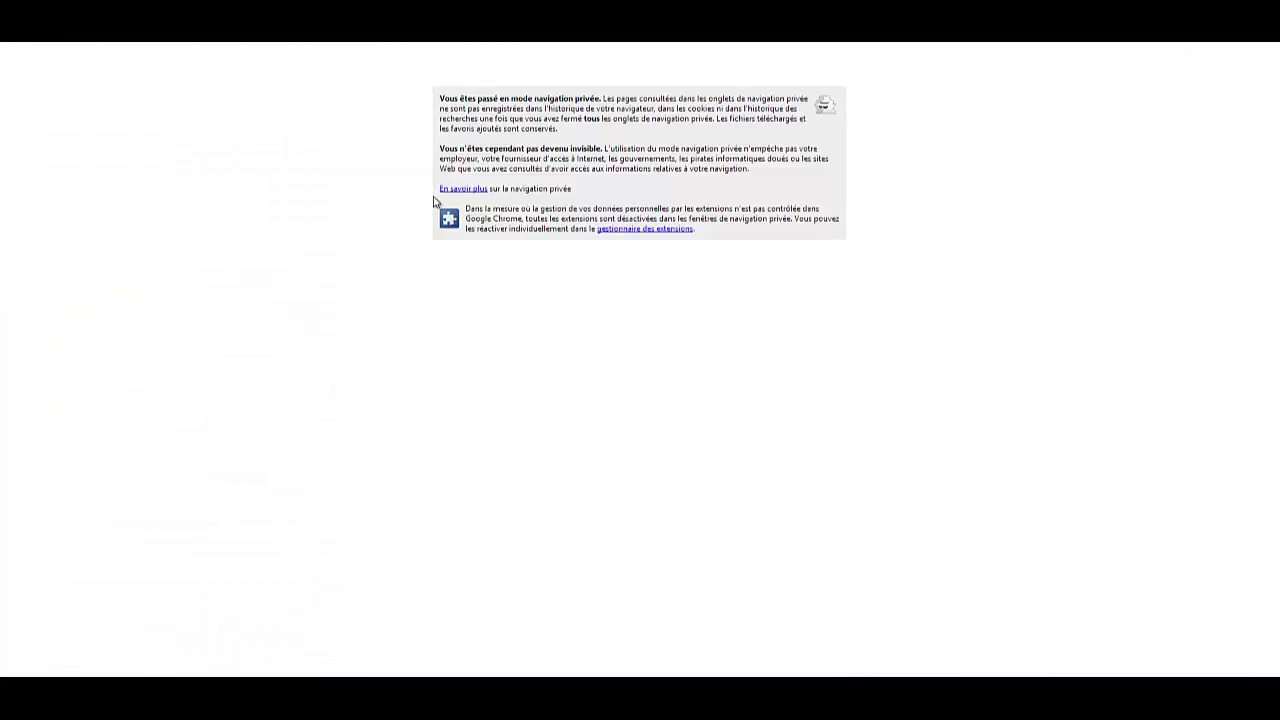
key(Return)
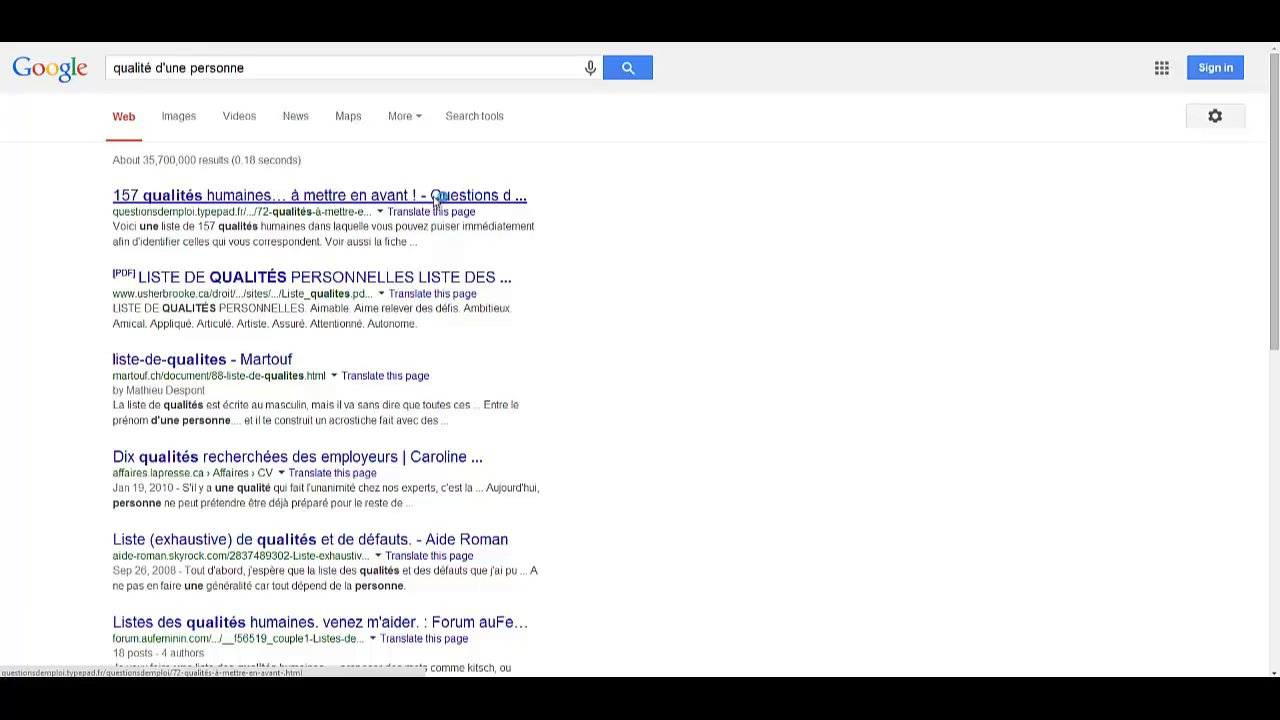
In another private window, search for "&wps=0" and highlight the parameter "&pws=0" in the Moz result's description.
key(ctrl+shift+n)
text(temps)
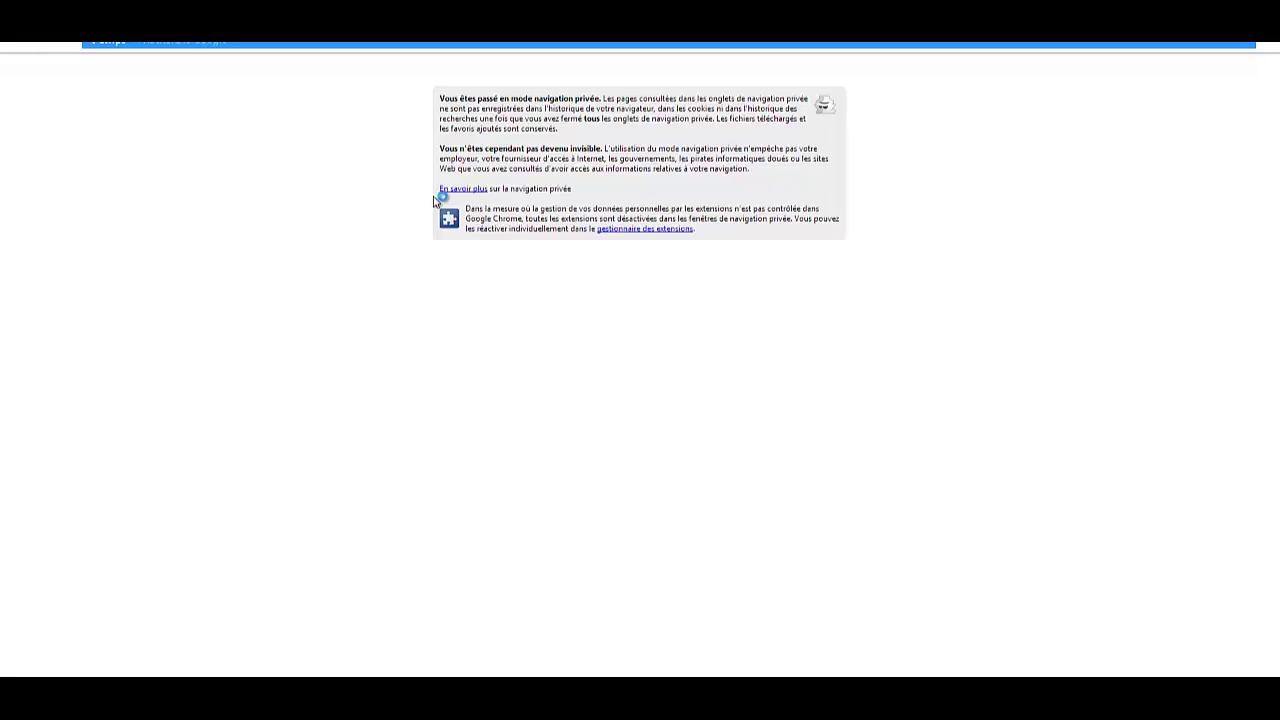
key(Return)
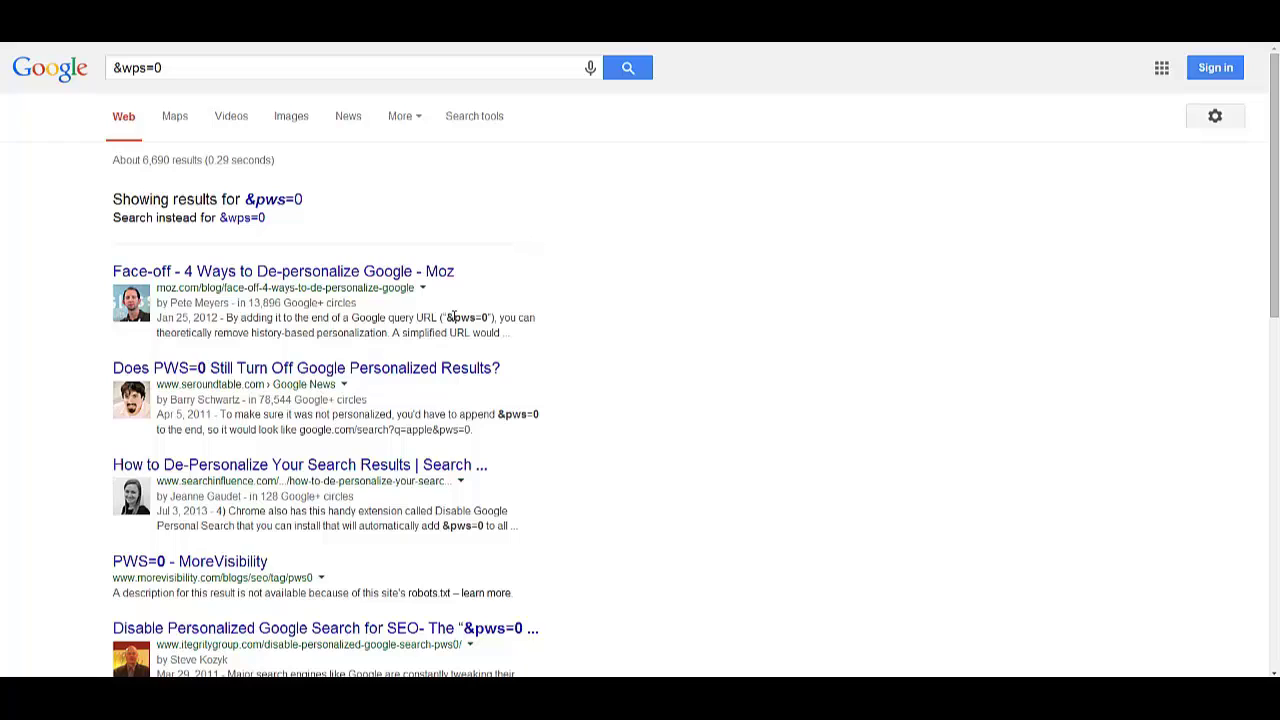
drag(446, 317, 490, 314)
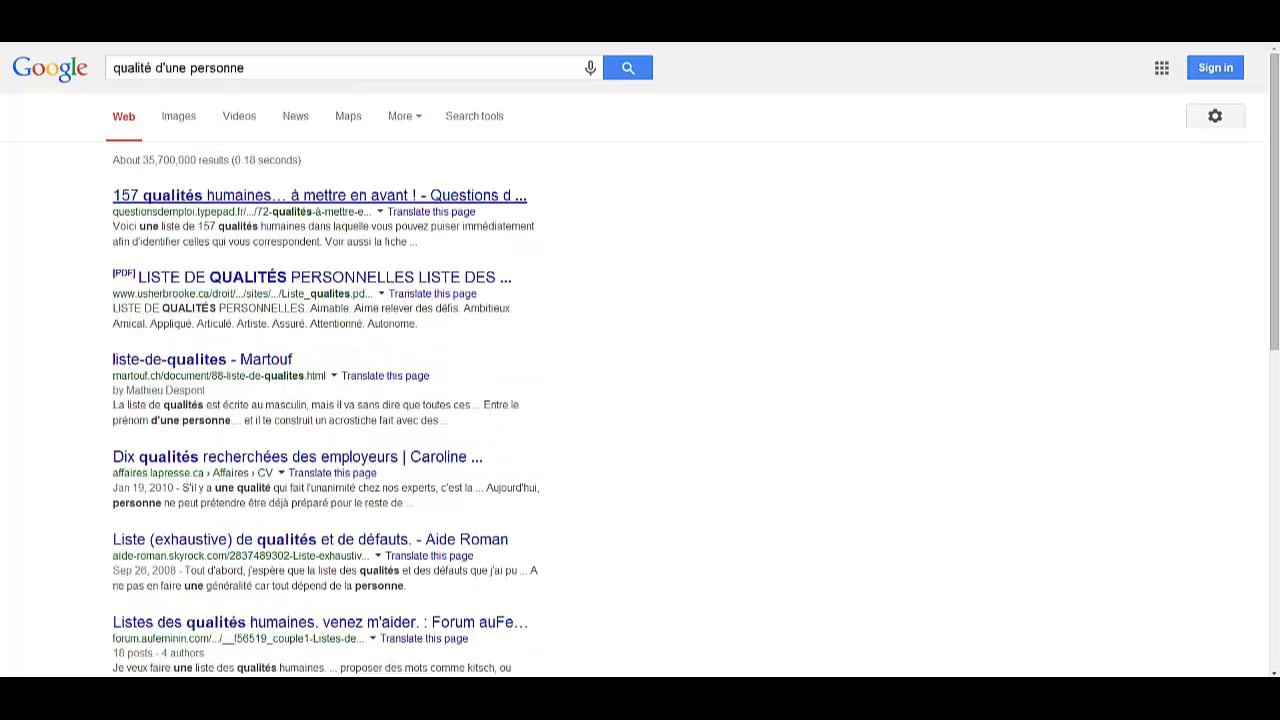
Append "&pws=0" to the "qualité d'une personne" search address and look through the depersonalized results.
text(&pws=0)
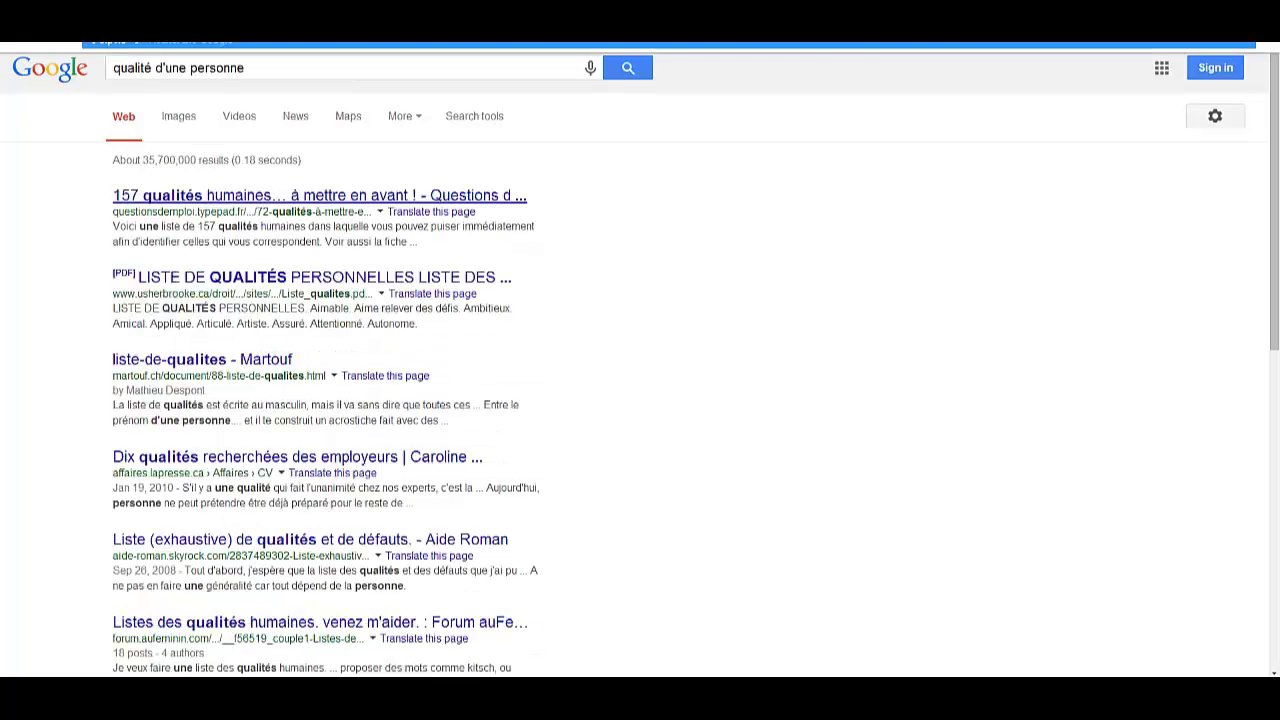
click(940, 47)
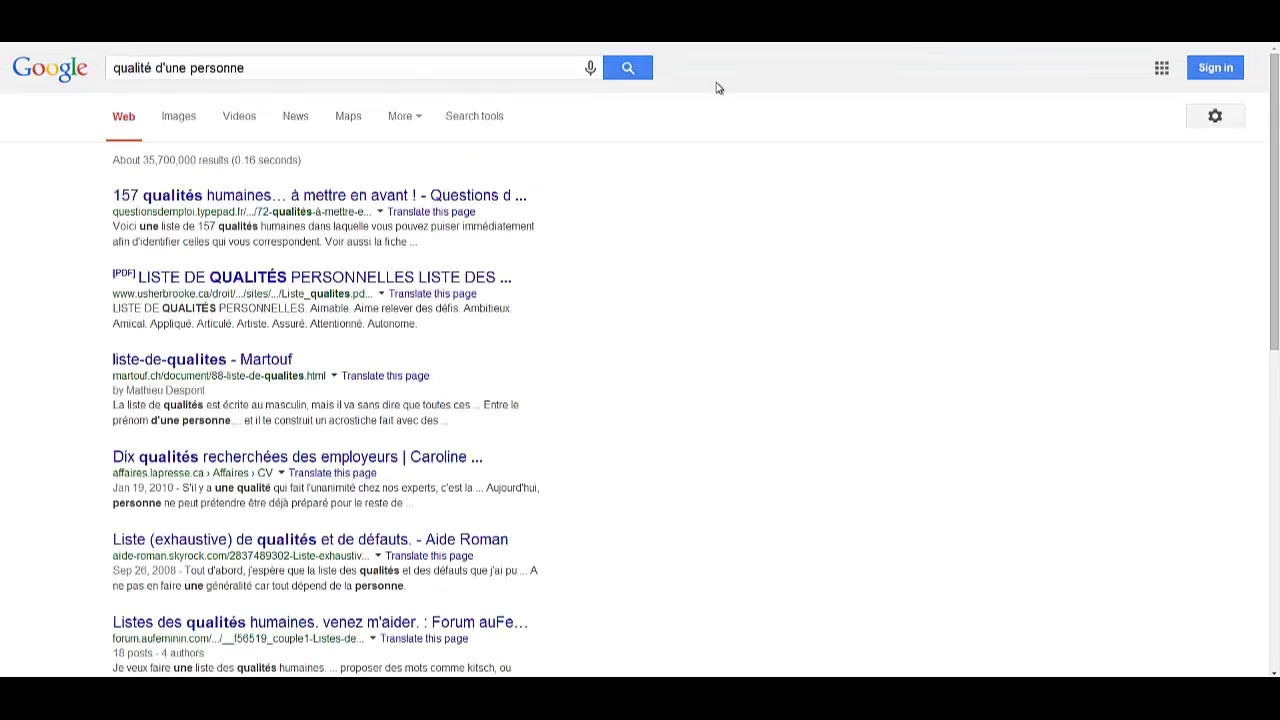
scroll(620, 420, down, 3)
scroll(437, 91, up, 3)
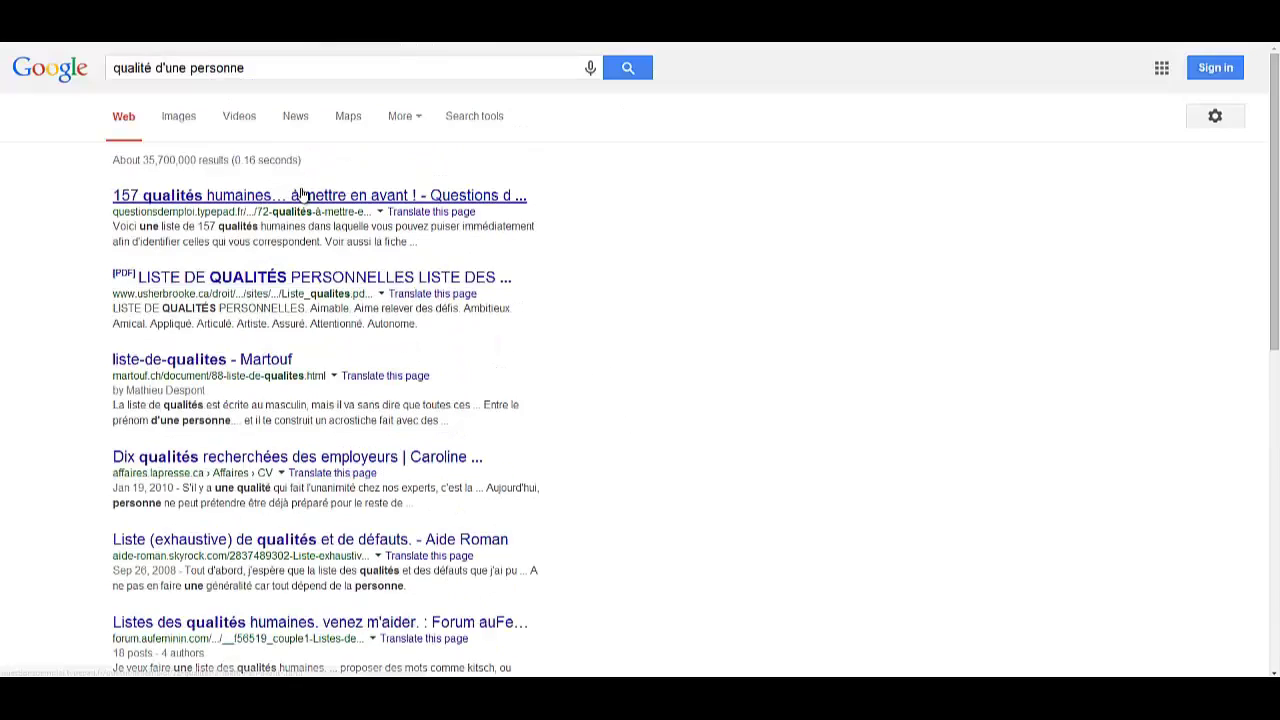
scroll(303, 195, down, 5)
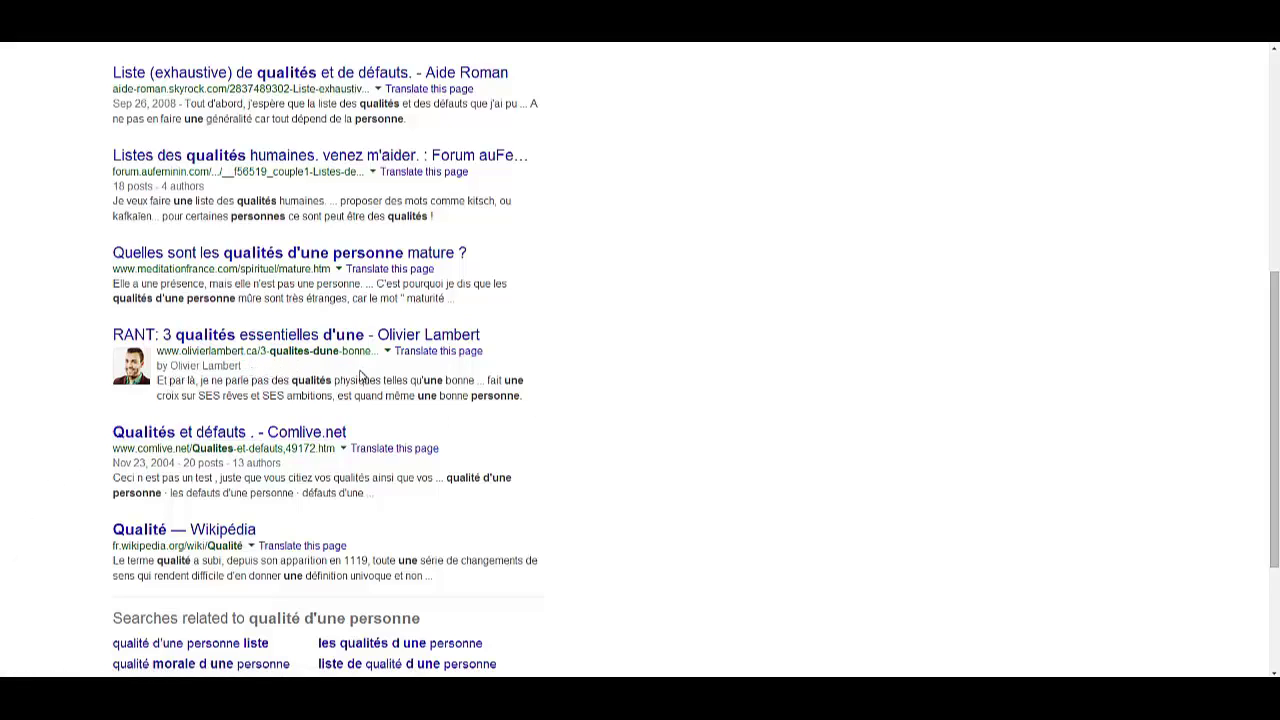
scroll(31, 351, down, 2)
scroll(43, 331, up, 6)
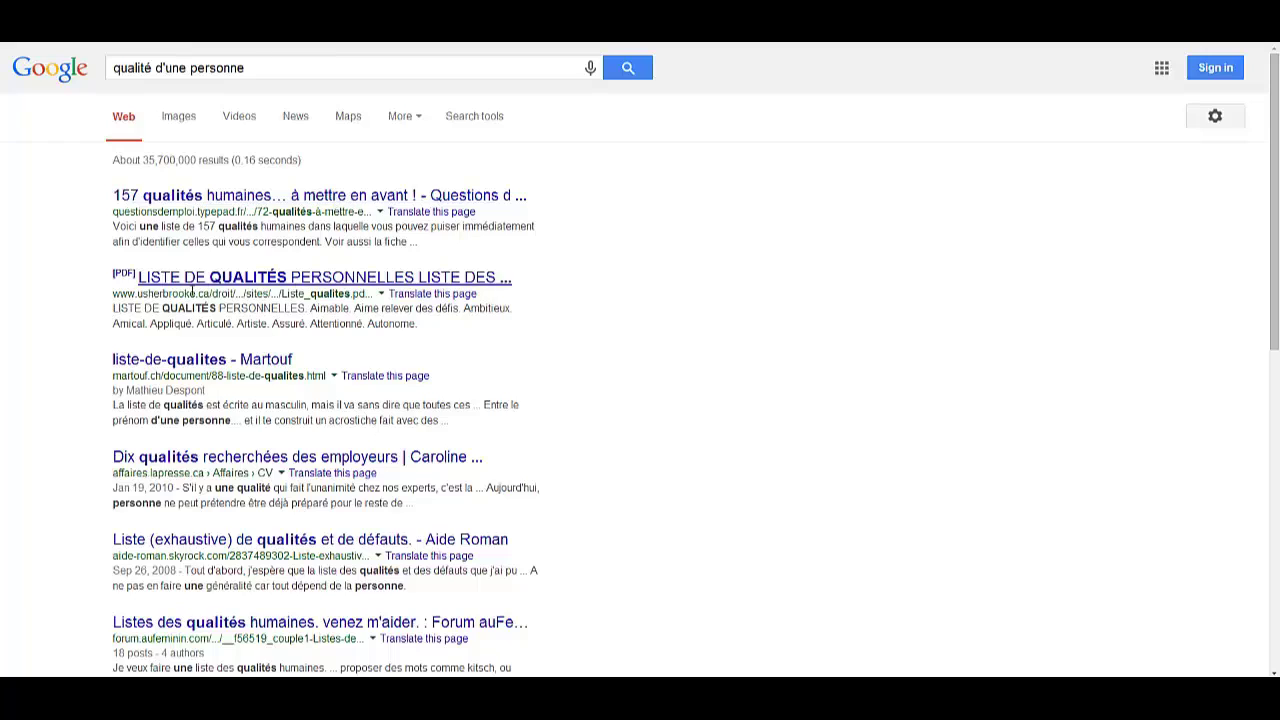
scroll(340, 273, down, 1)
scroll(340, 273, up, 1)
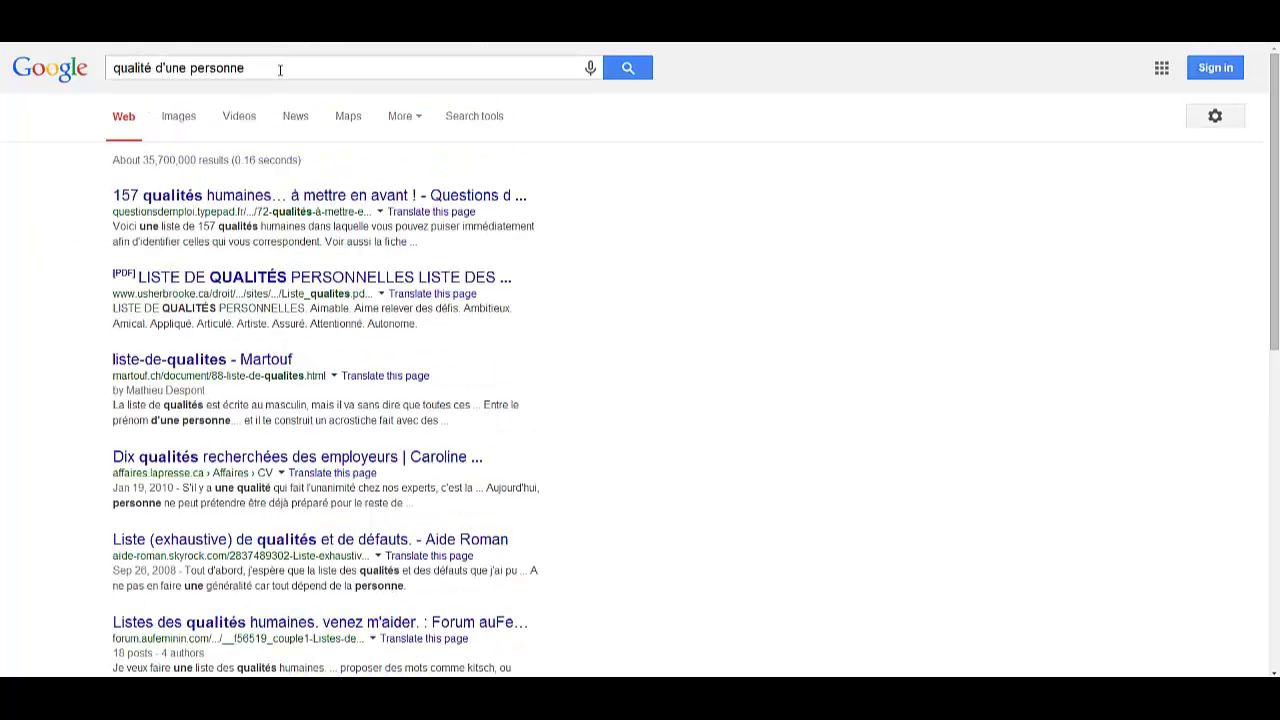
Highlight the search phrase and open the result "RANT: 3 qualités essentielles d'une".
drag(280, 68, 122, 68)
click(27, 336)
scroll(57, 337, down, 3)
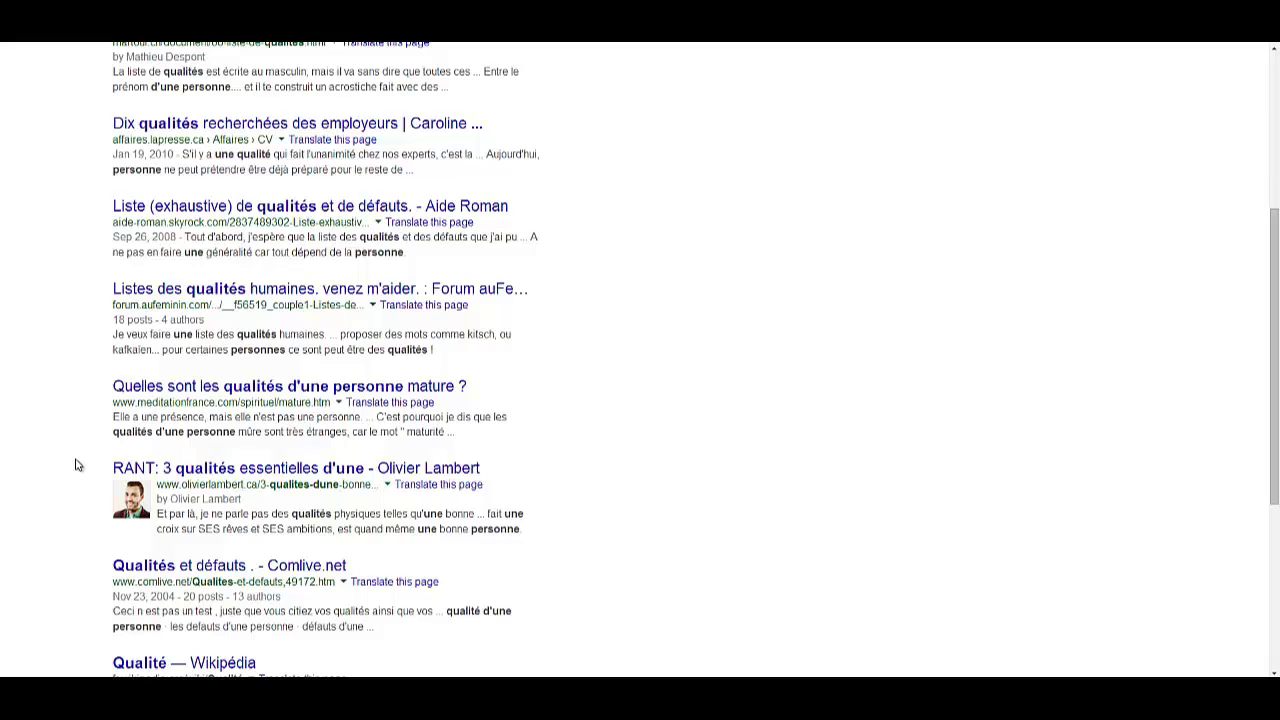
scroll(76, 464, down, 1)
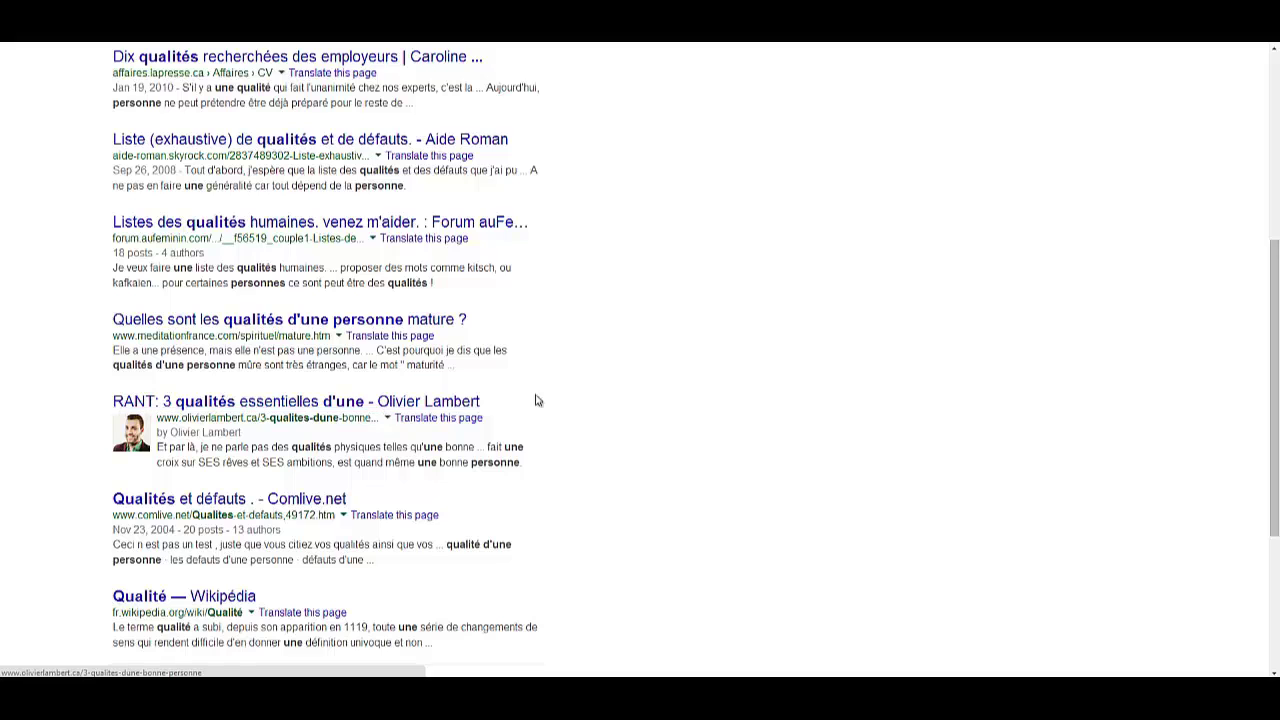
scroll(354, 432, down, 2)
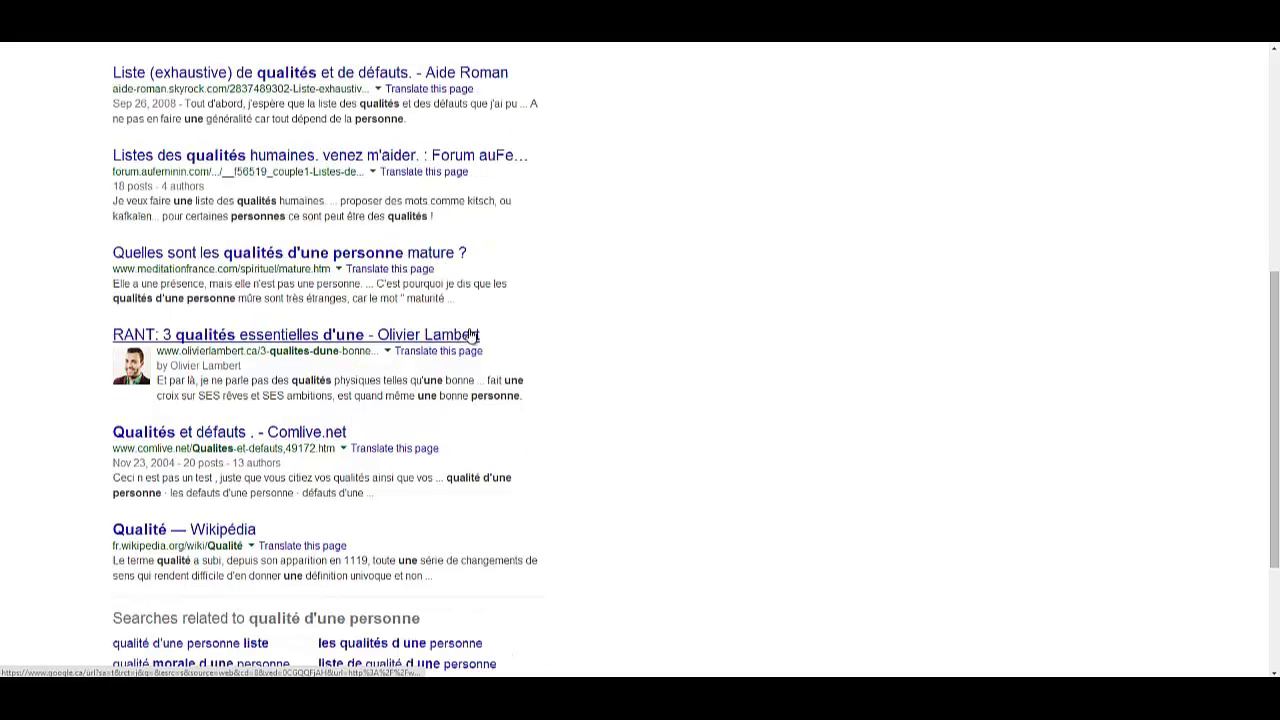
click(470, 260)
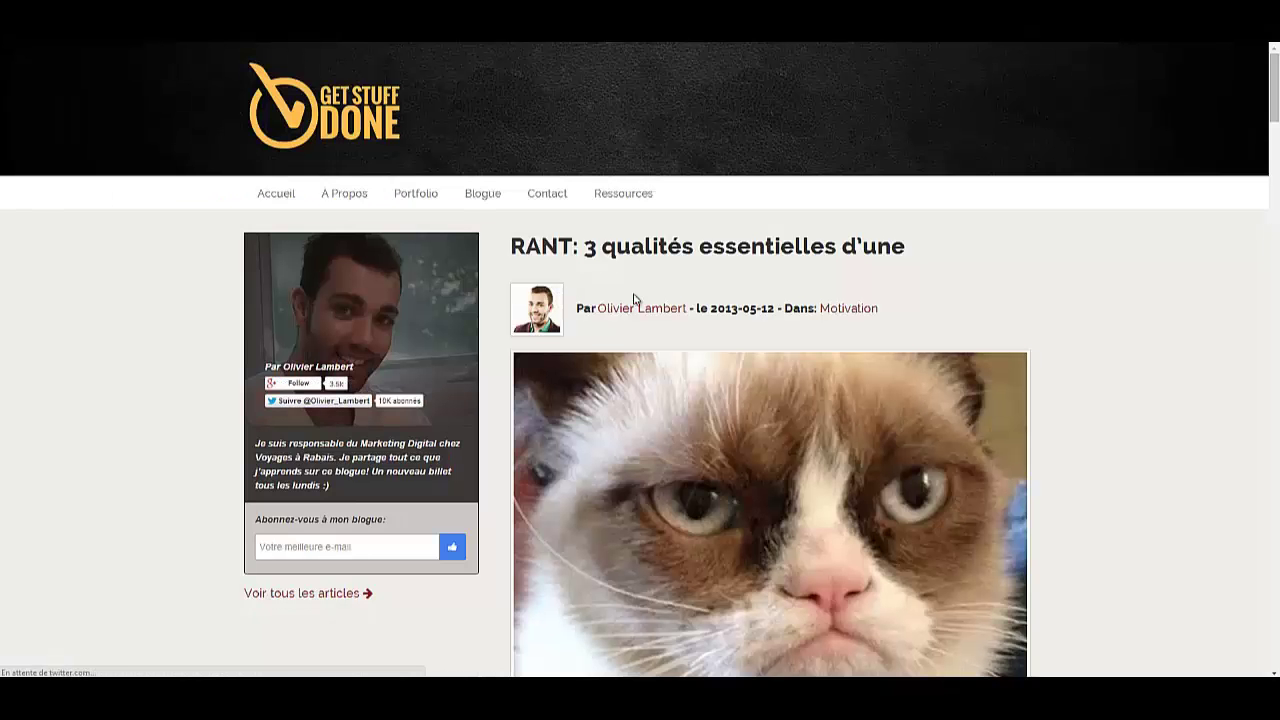
Highlight the article's title on its page and the article's description in the Google results.
drag(906, 248, 509, 240)
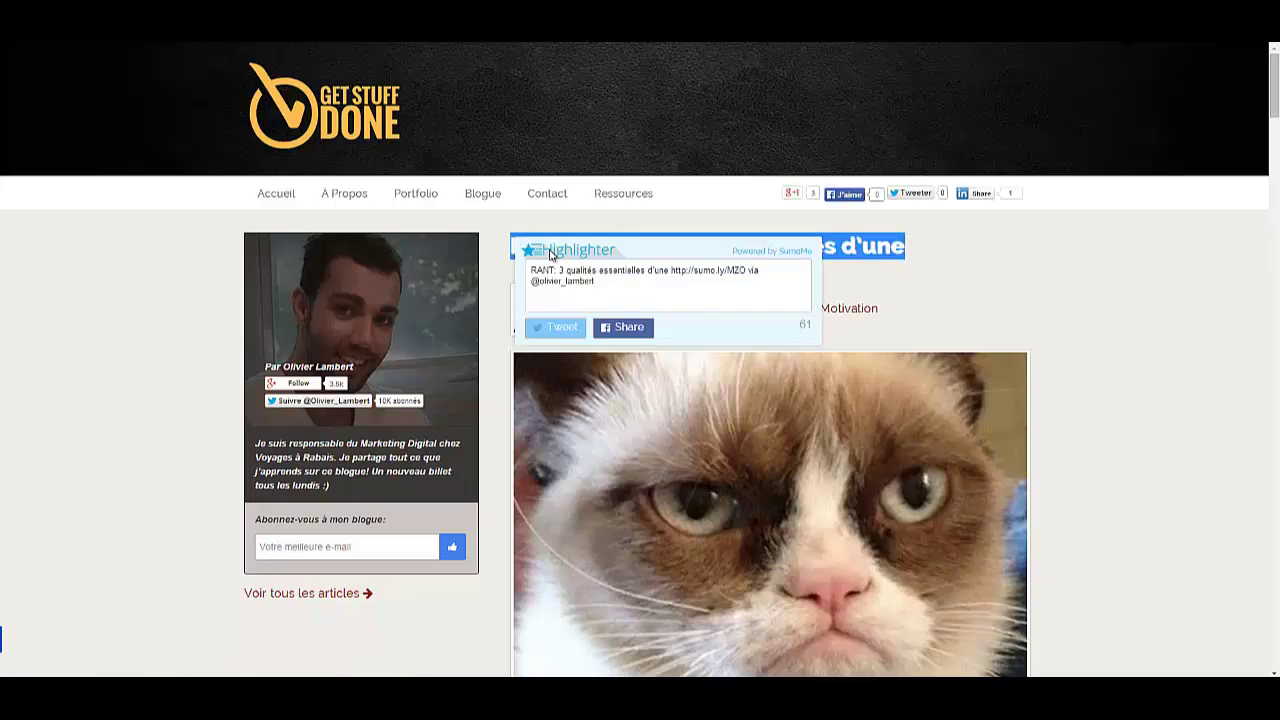
click(1016, 285)
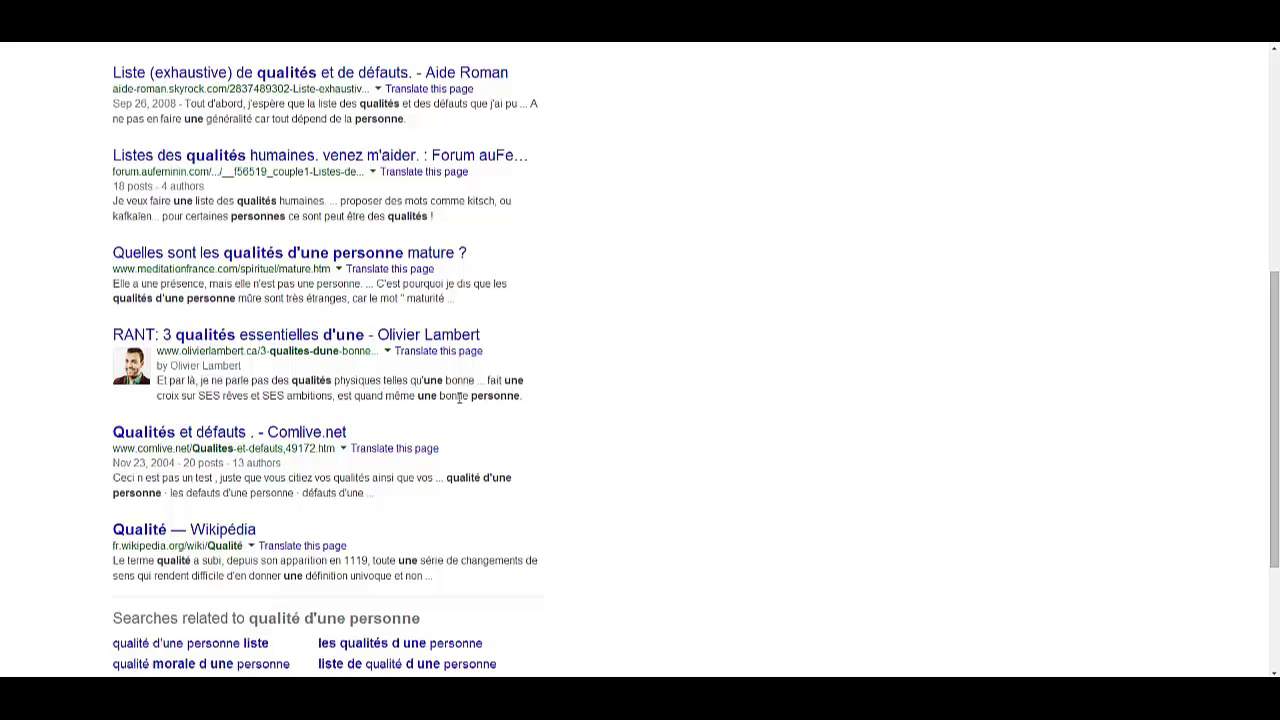
drag(507, 396, 163, 381)
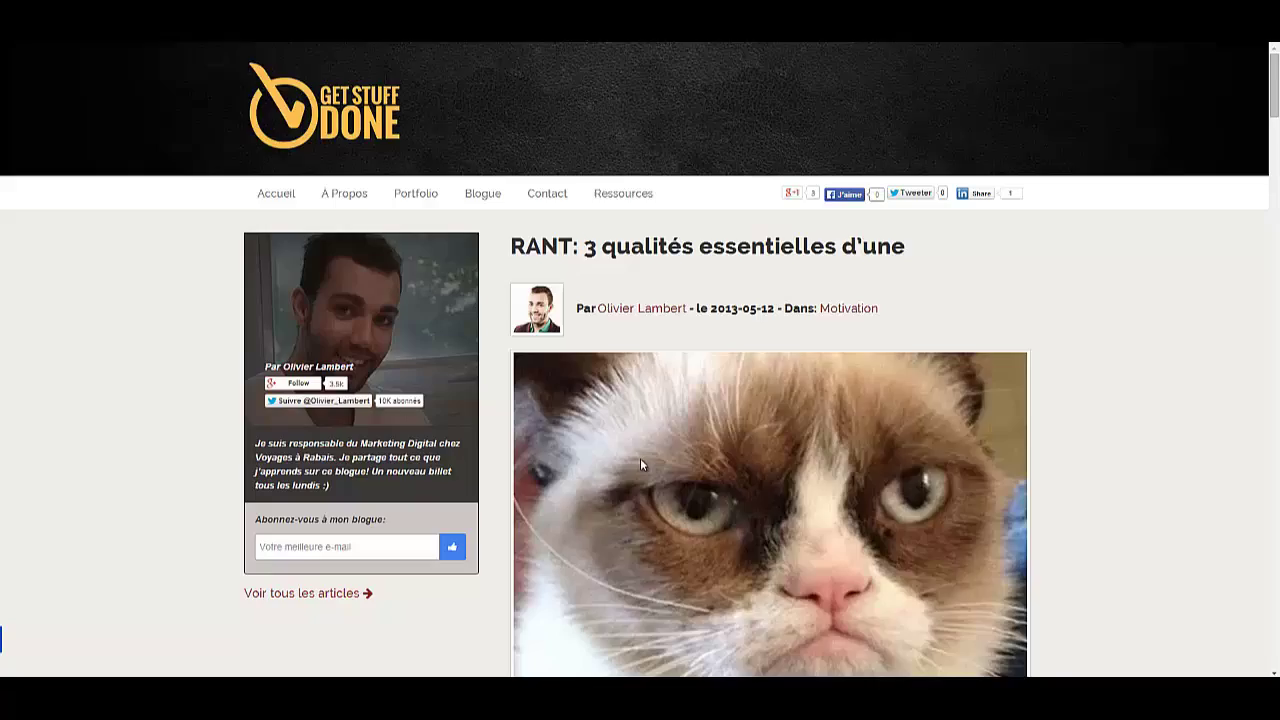
Review the article's introduction and highlight the end of its second paragraph, just above "L'estime de soi".
scroll(661, 438, down, 8)
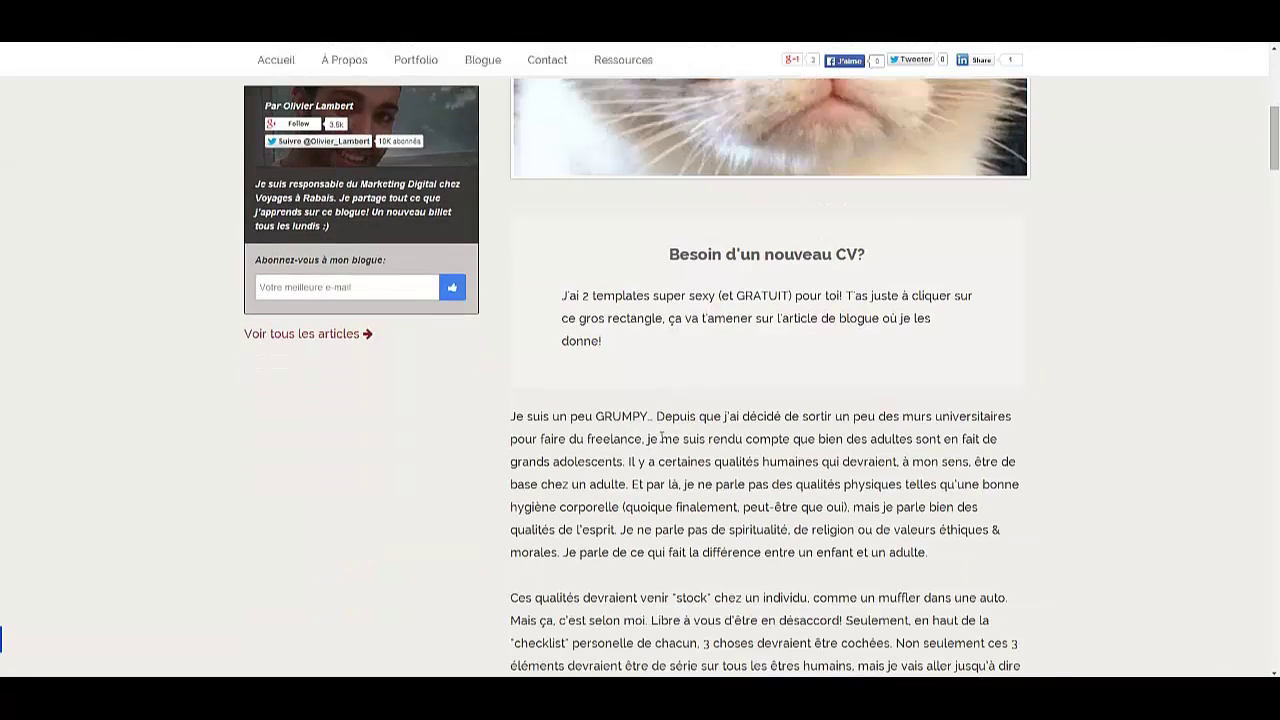
scroll(661, 438, down, 5)
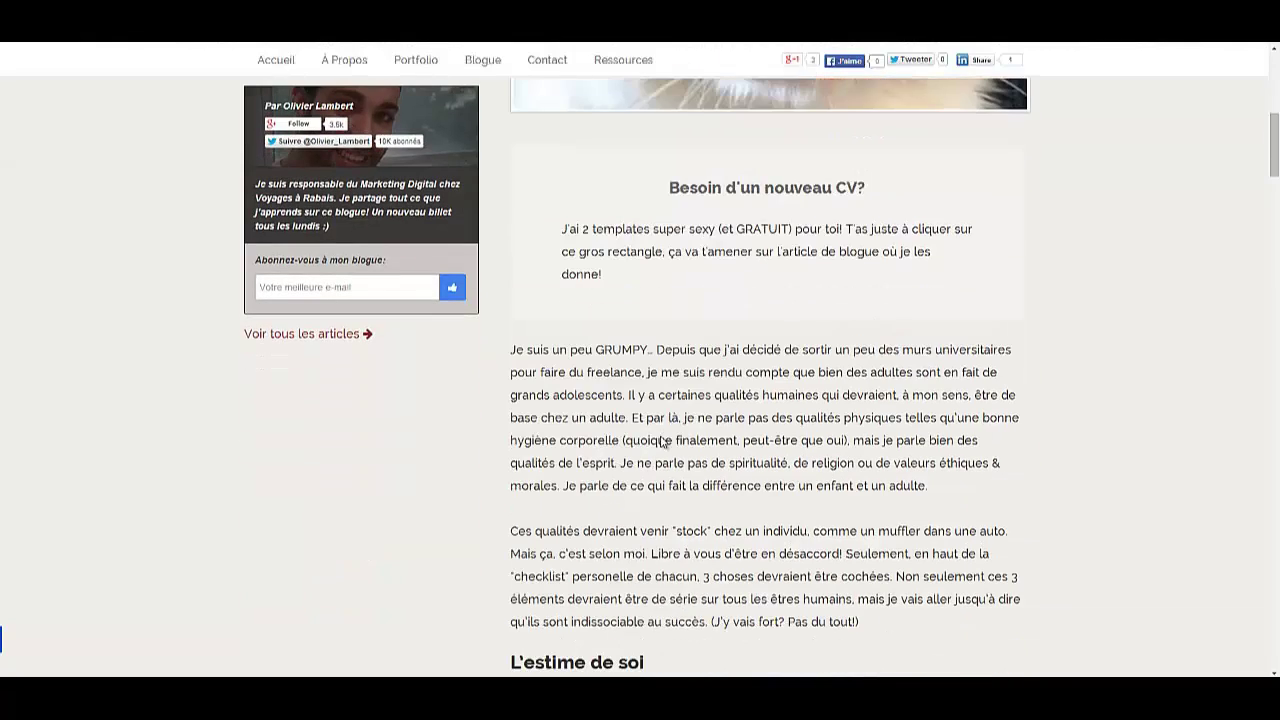
drag(835, 420, 846, 354)
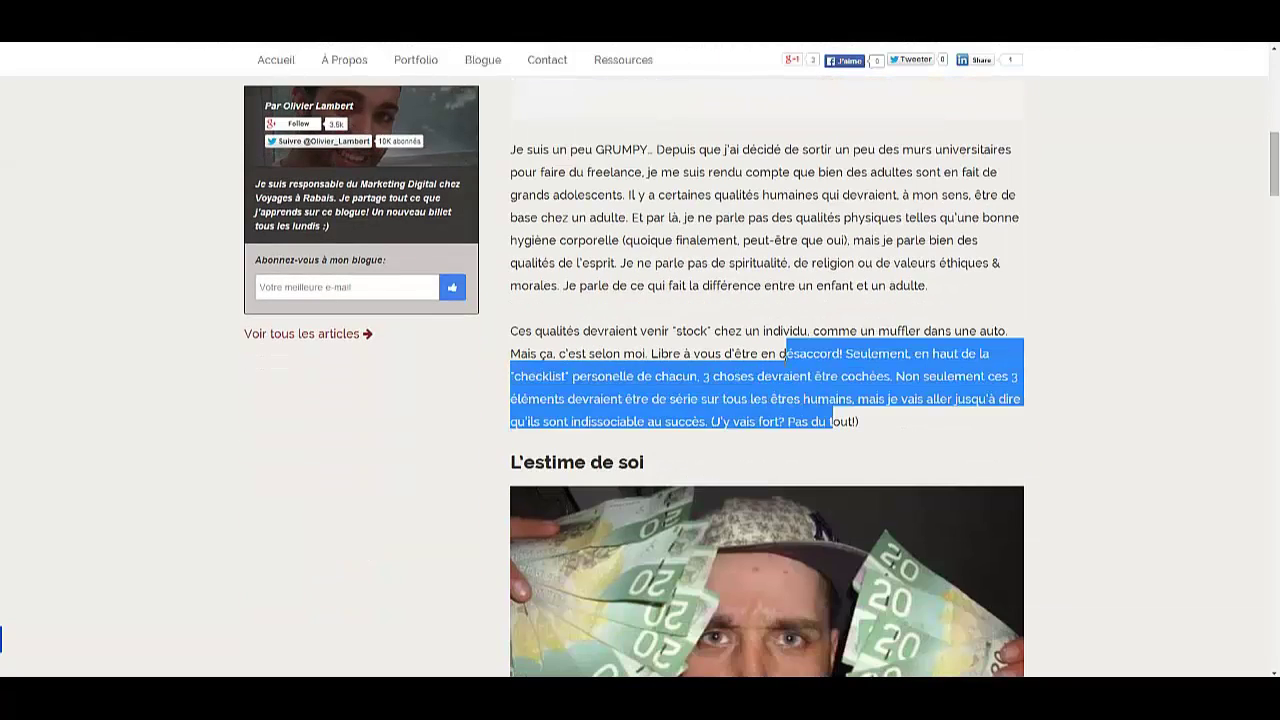
click(672, 322)
scroll(672, 322, up, 12)
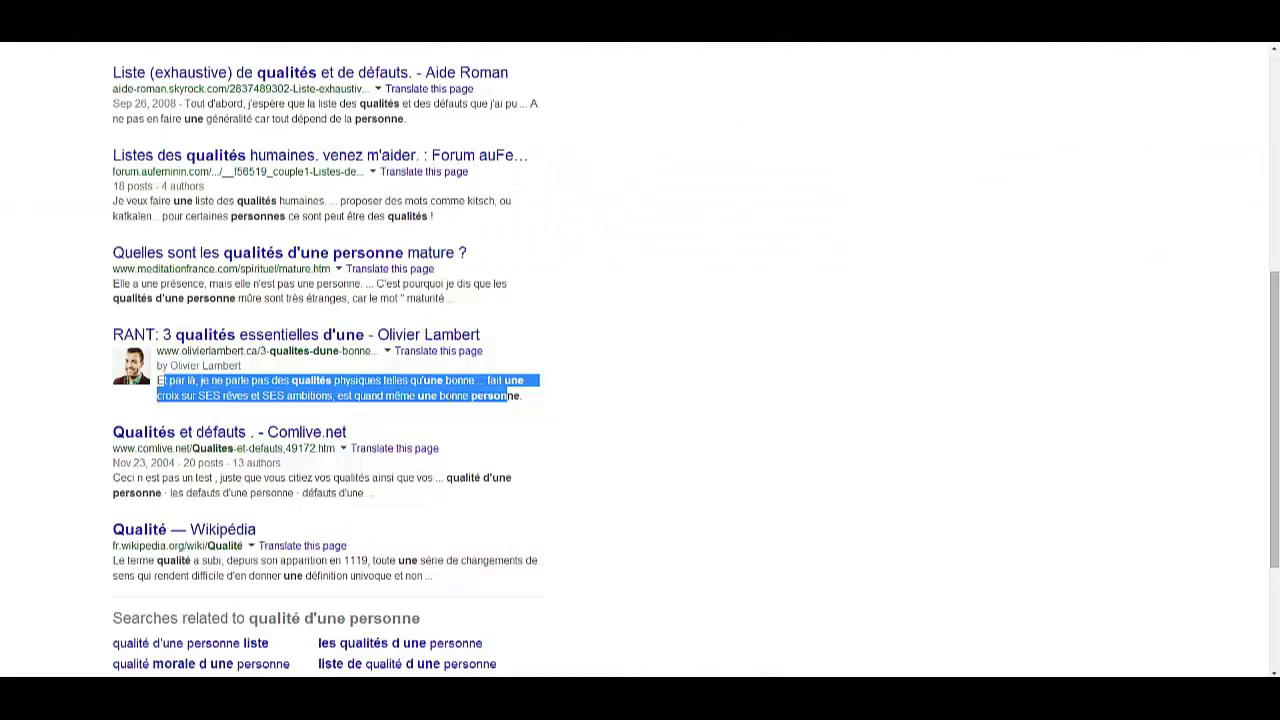
Switch to the blog's administration page and open the post "RANT: 3 qualités essentielles d'une" for editing.
click(466, 455)
mouse_move(90, 672)
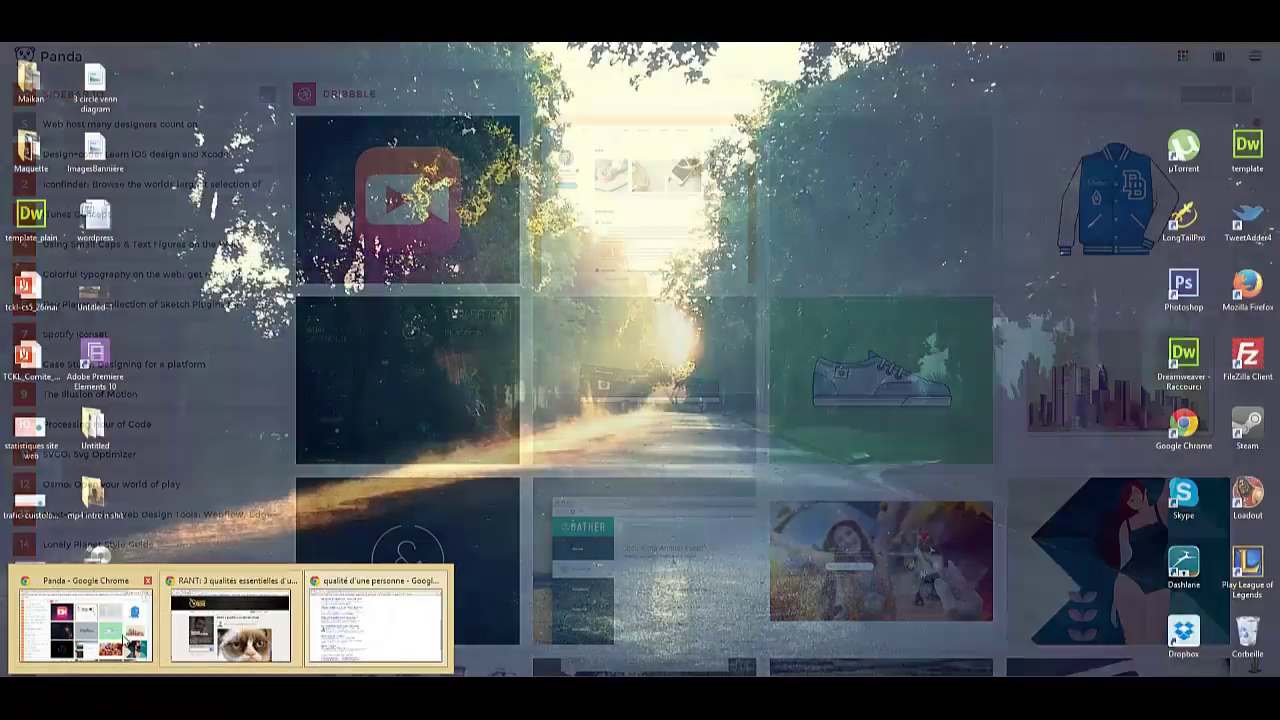
mouse_move(107, 632)
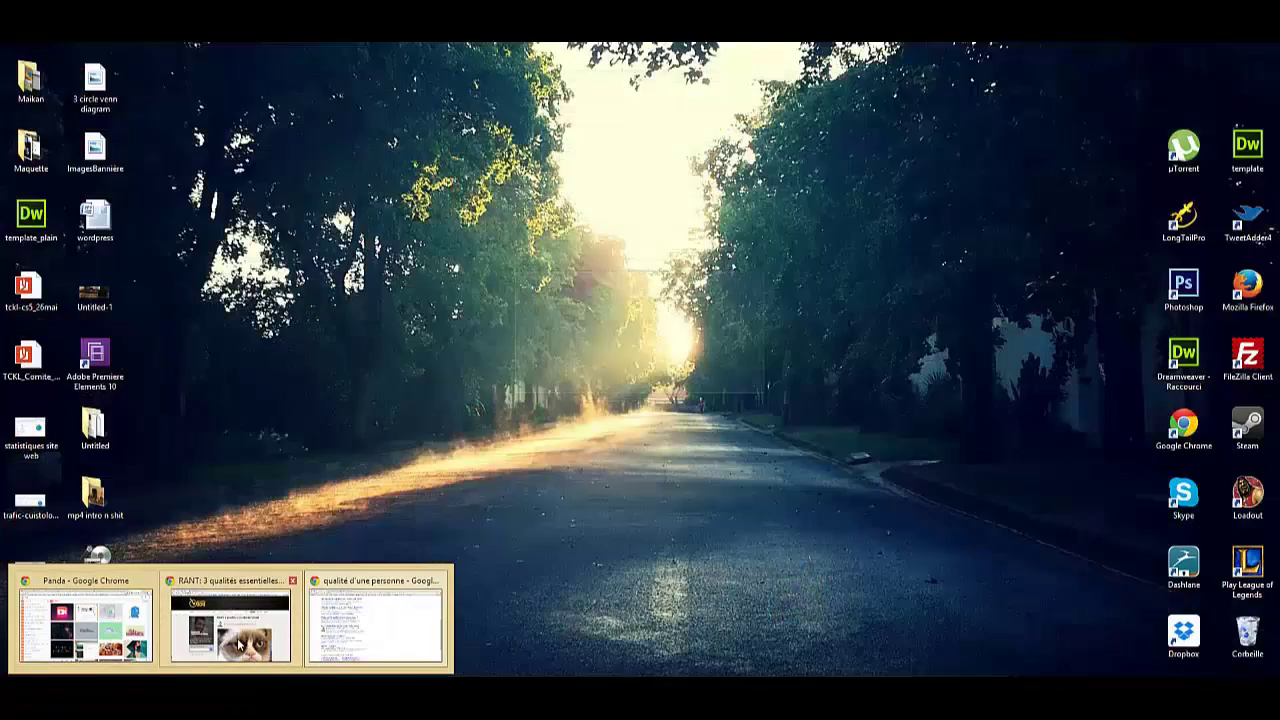
click(374, 630)
drag(0, 208, 400, 44)
drag(415, 424, 416, 346)
Change the post's title to "3 qualités essentielles d'une bonne personne", removing the "RANT:" prefix.
click(621, 96)
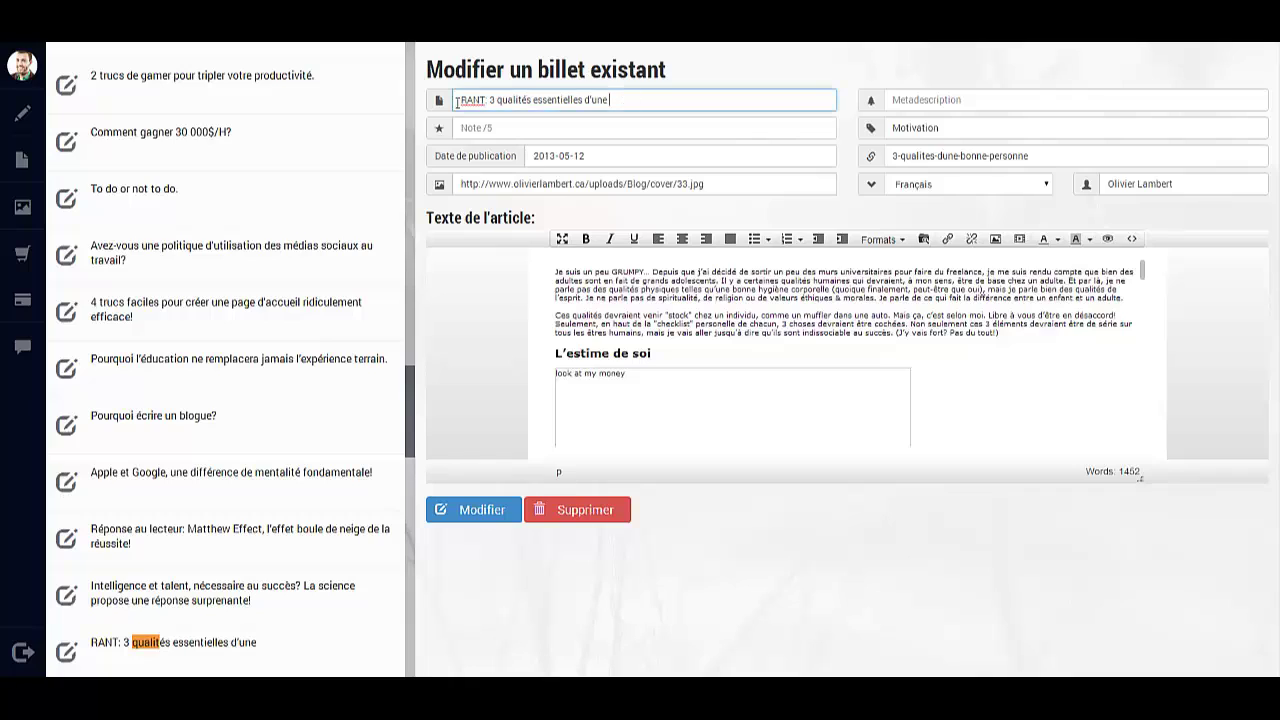
drag(489, 100, 422, 115)
key(BackSpace)
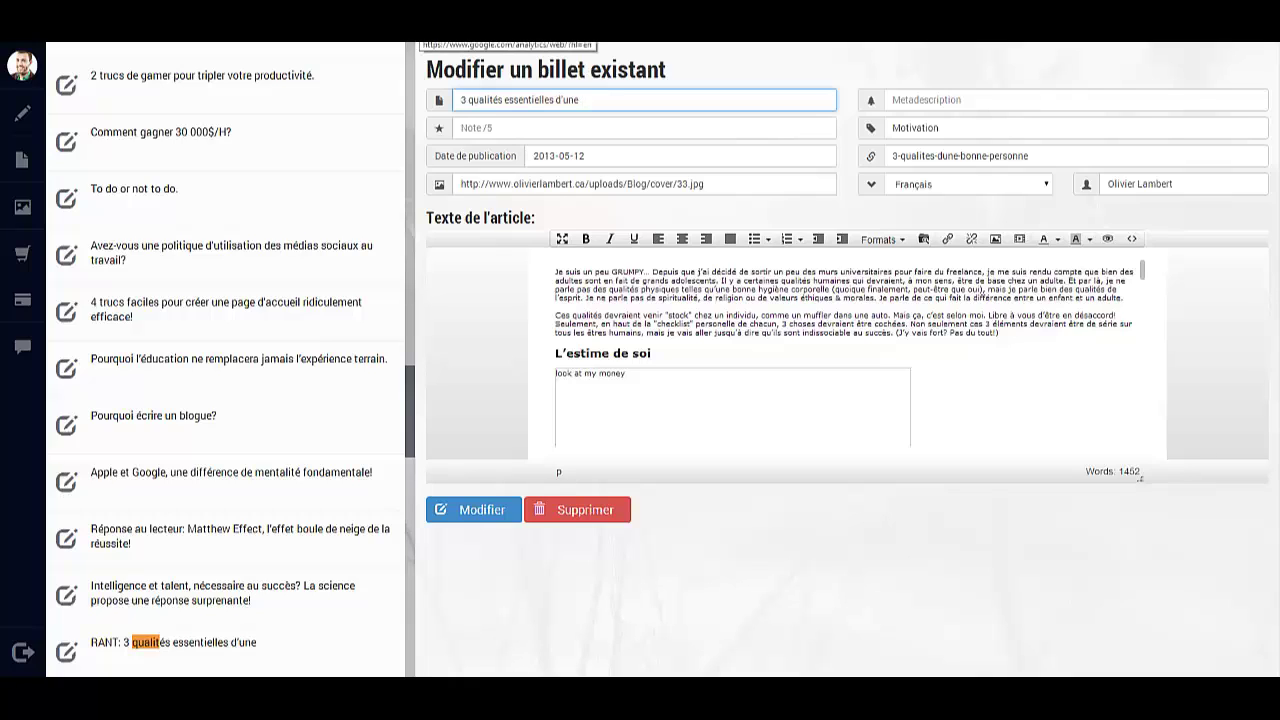
text(bonne personne)
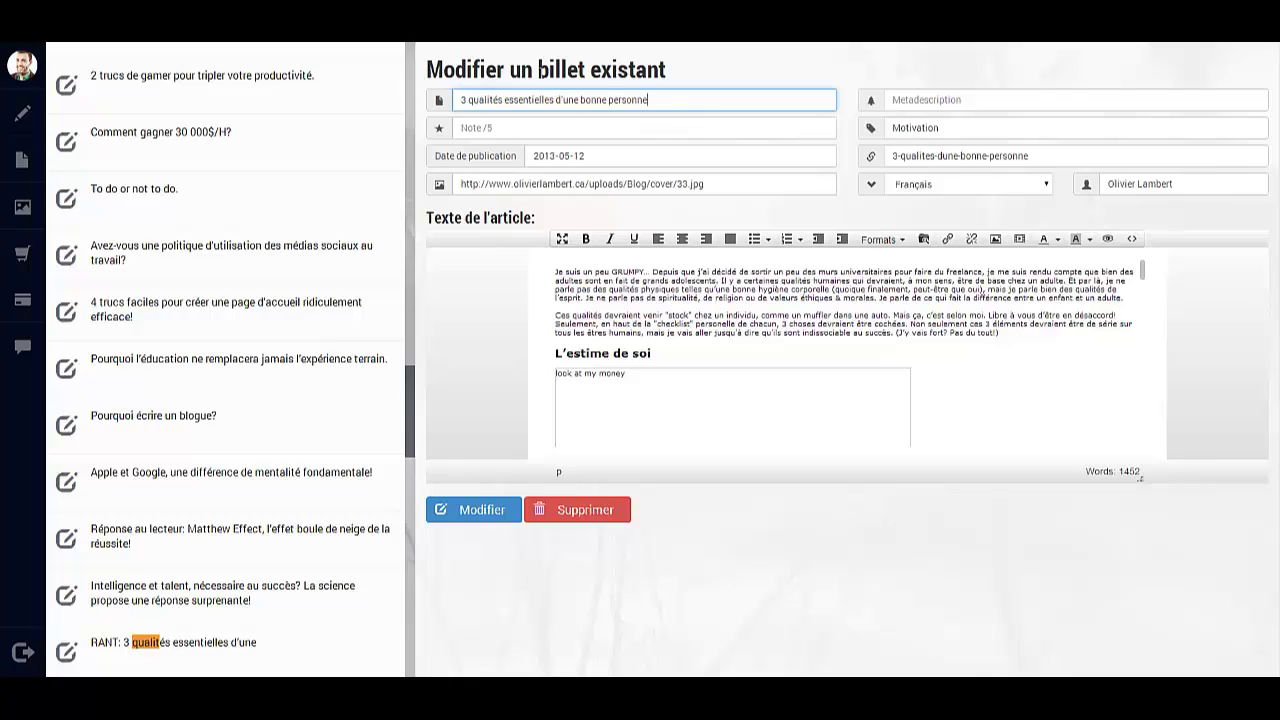
Highlight the full new title in the post's title field.
drag(668, 101, 433, 113)
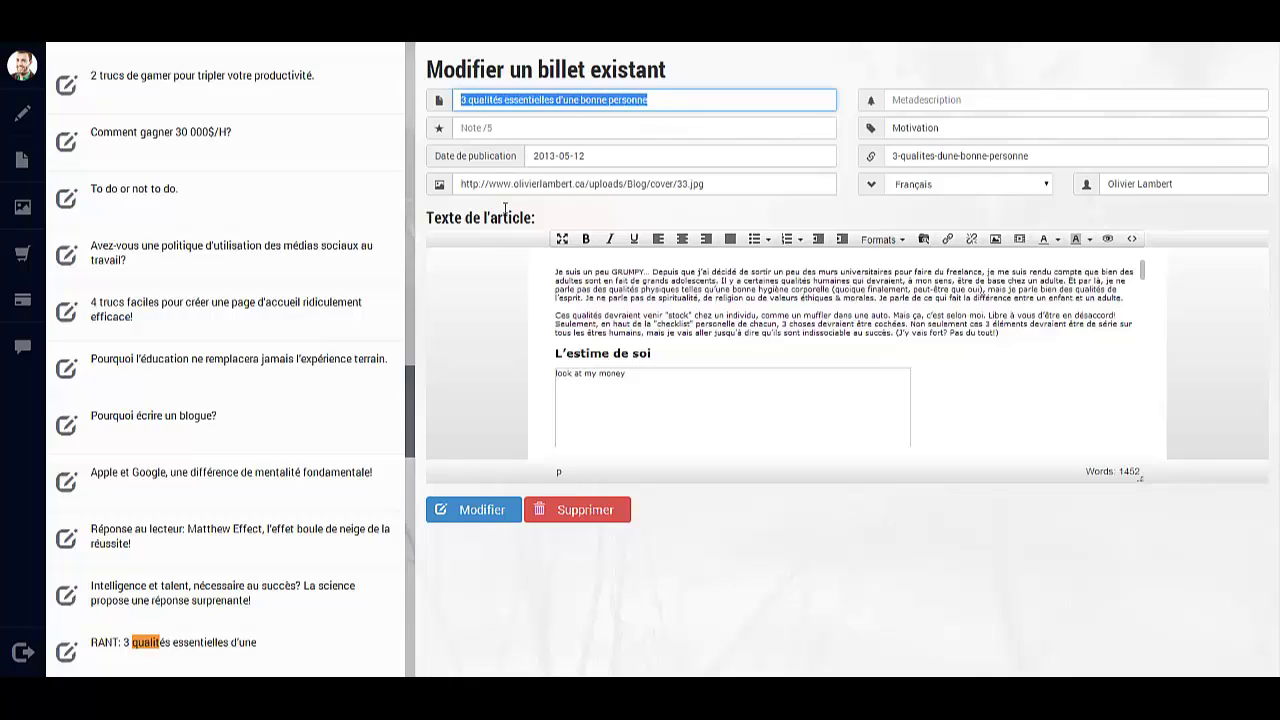
click(663, 103)
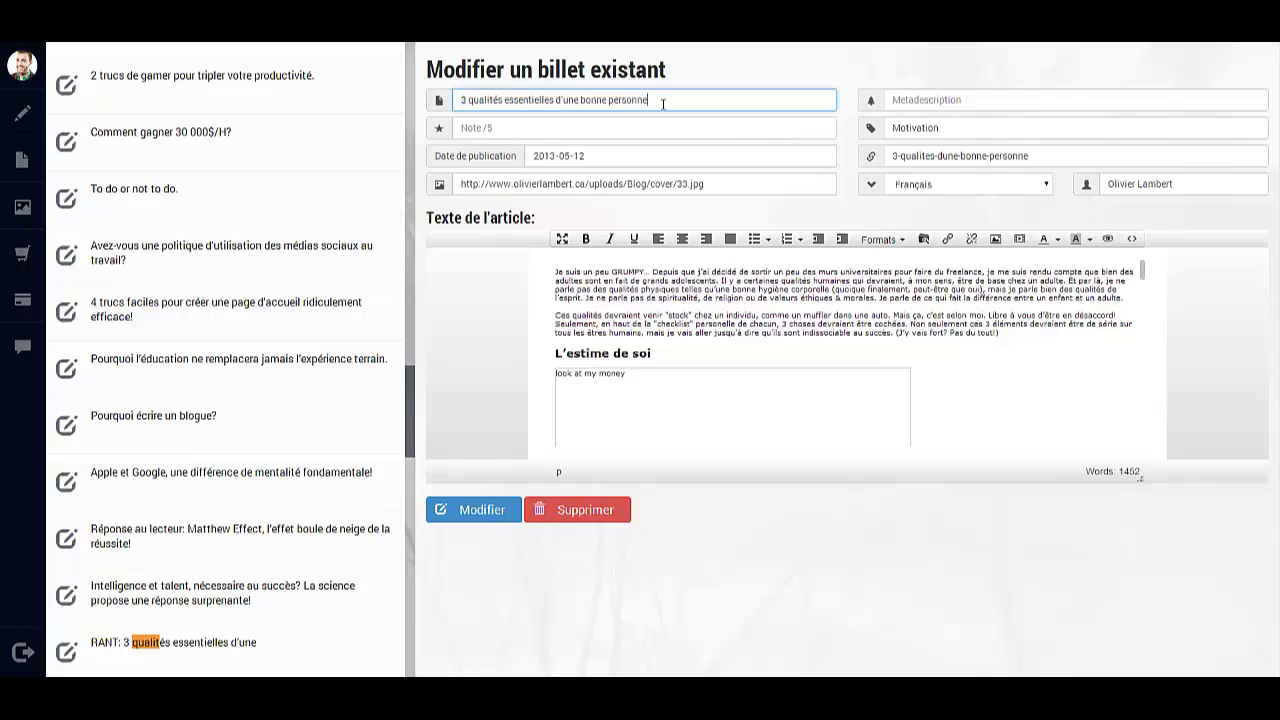
shift+click(461, 100)
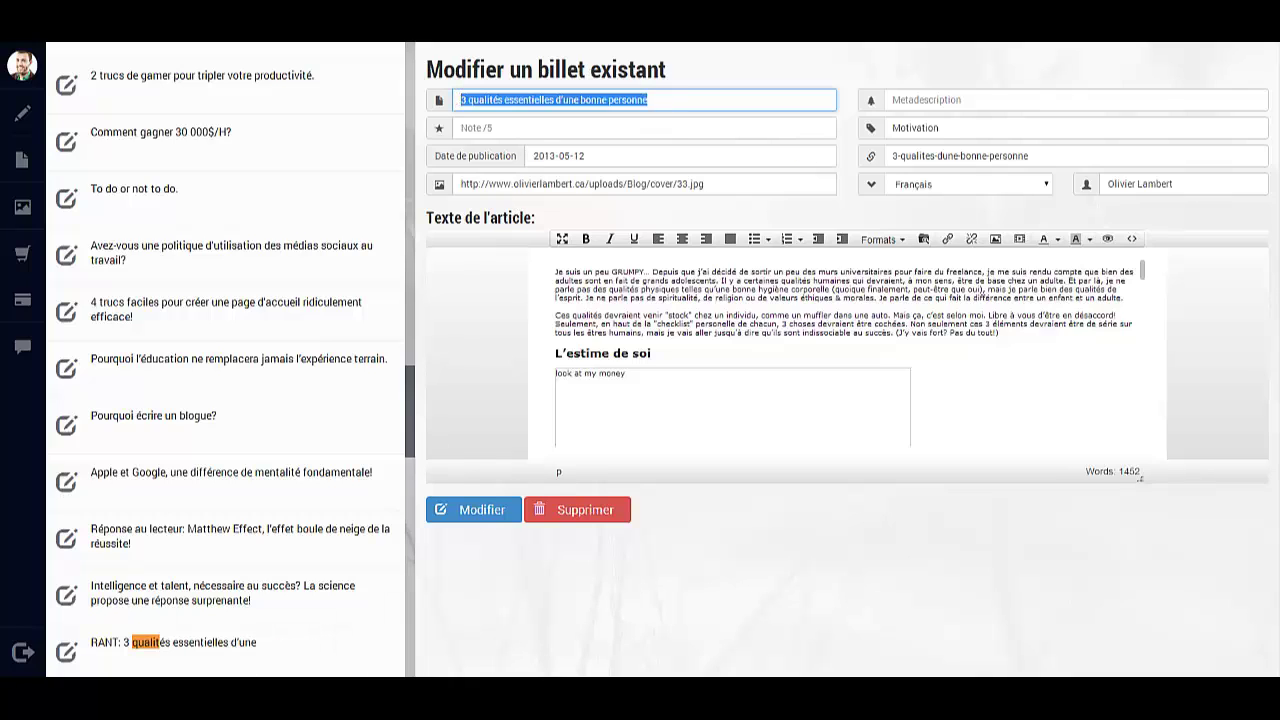
drag(461, 100, 95, 455)
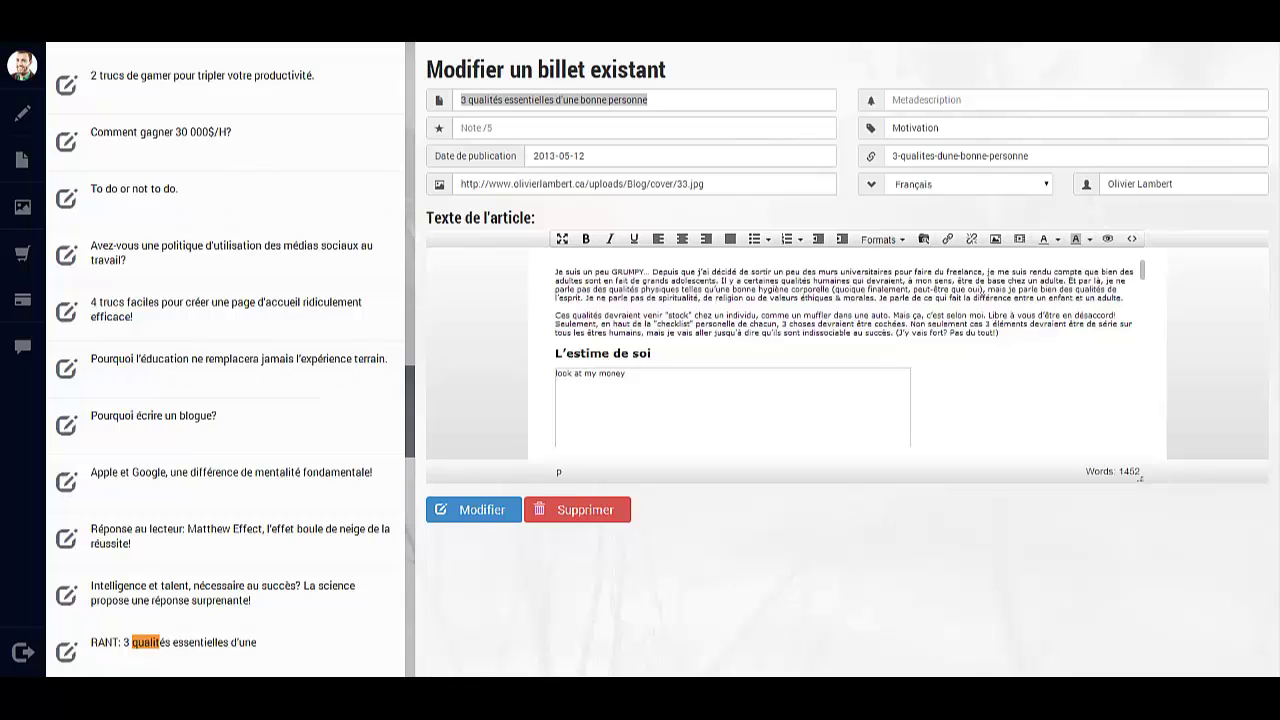
Switch to the Word document and set the font colour of "3 qualités essentielles d'une bonne personne" to Automatique.
key(alt+Tab)
key(Delete)
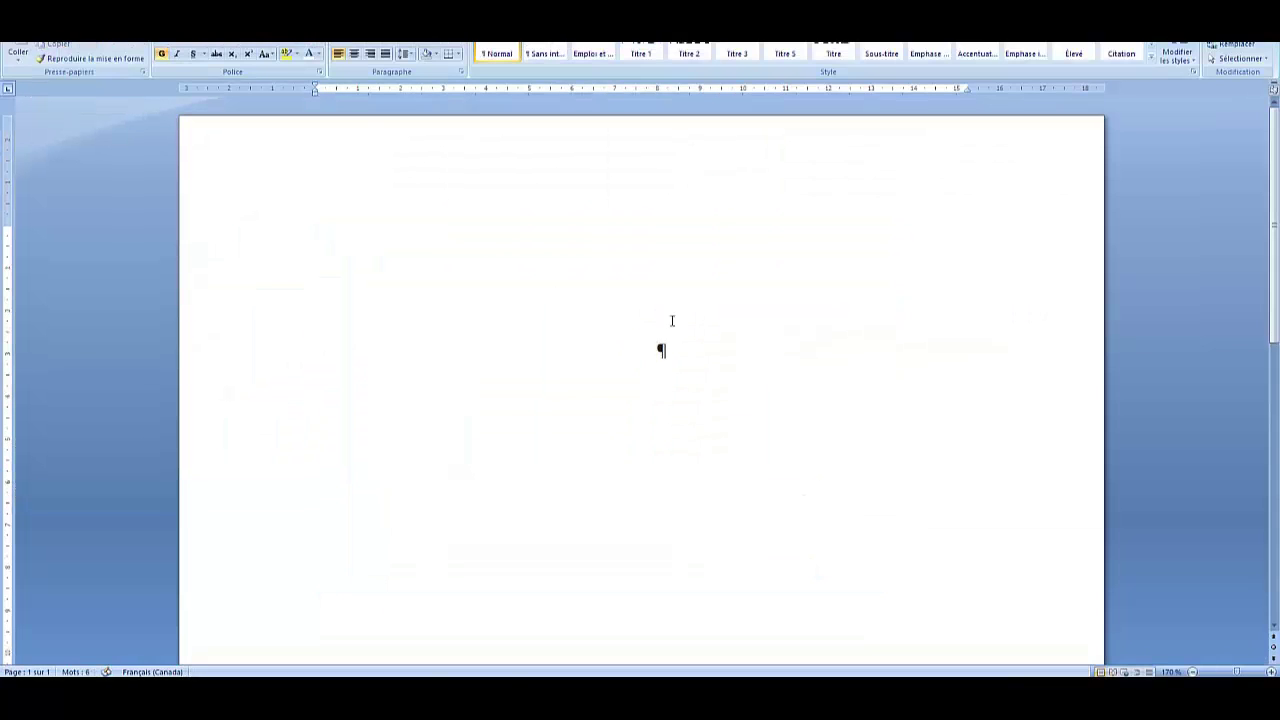
key(ctrl+z)
click(318, 53)
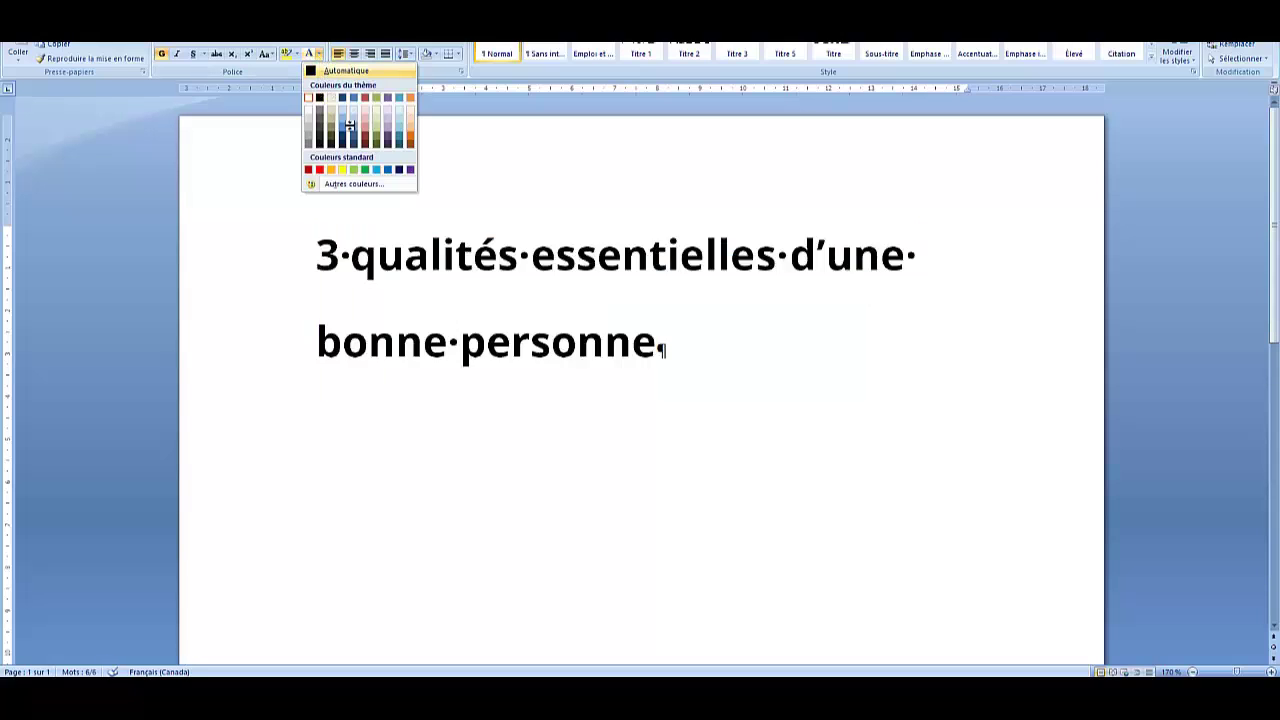
click(349, 124)
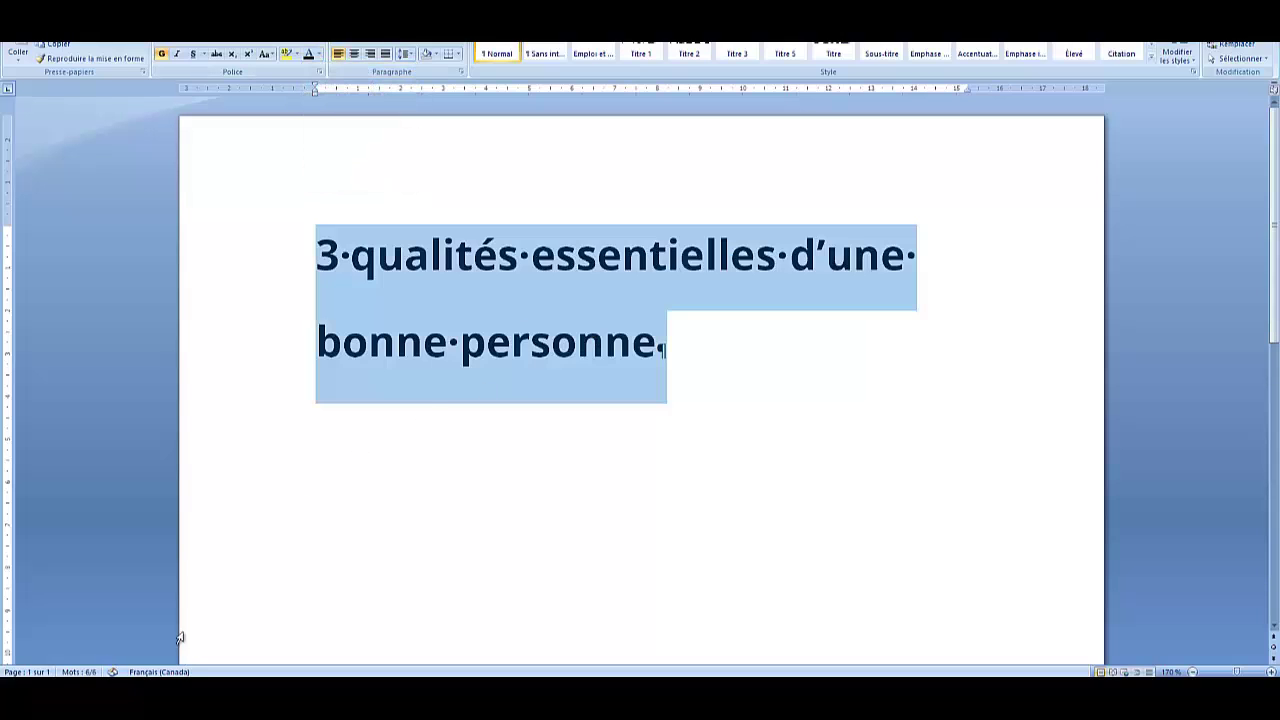
Check the character count of the title "3 qualités essentielles d'une bonne personne" in the statistics.
click(80, 671)
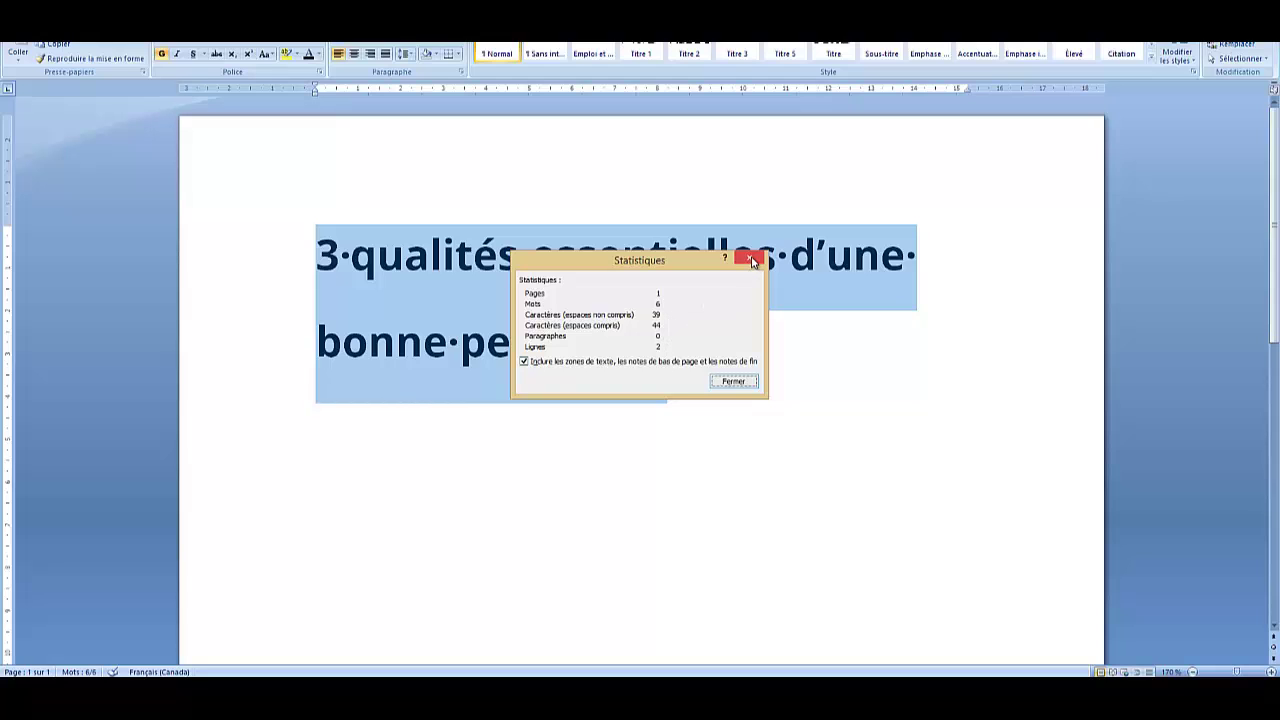
click(753, 262)
click(661, 346)
Search Google for "character limit google title" in a private browsing window.
mouse_move(230, 700)
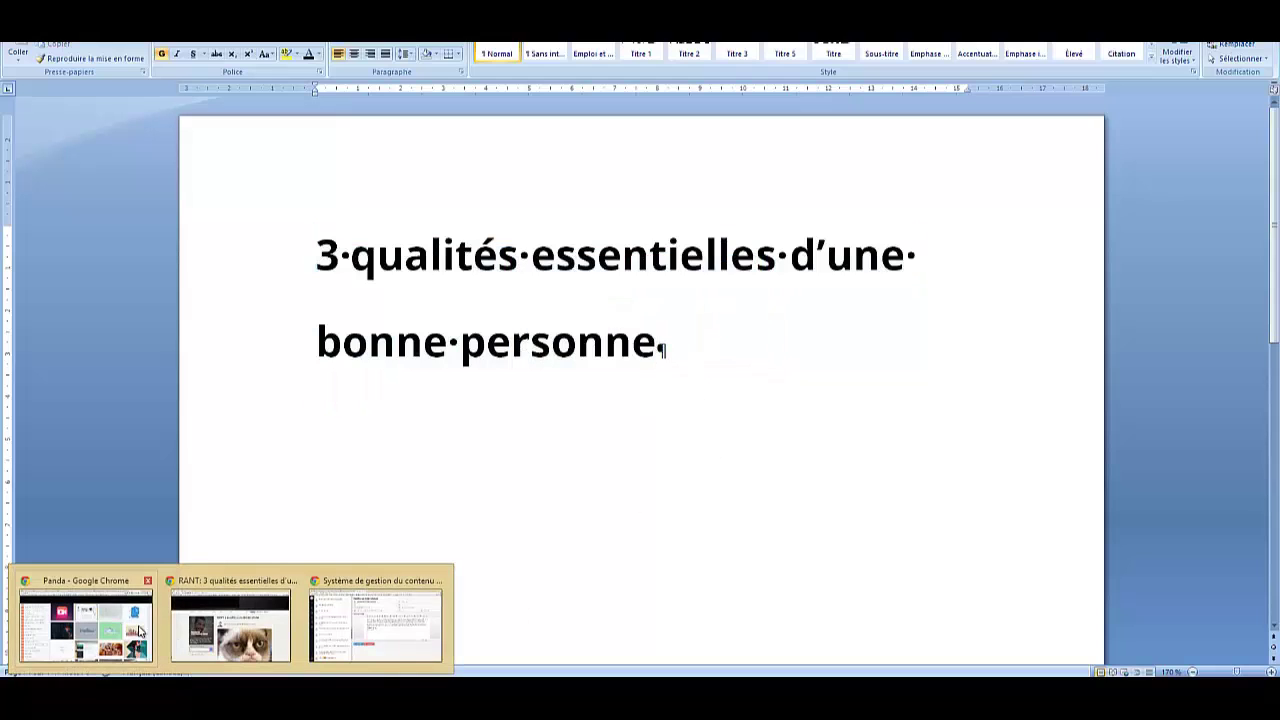
click(352, 637)
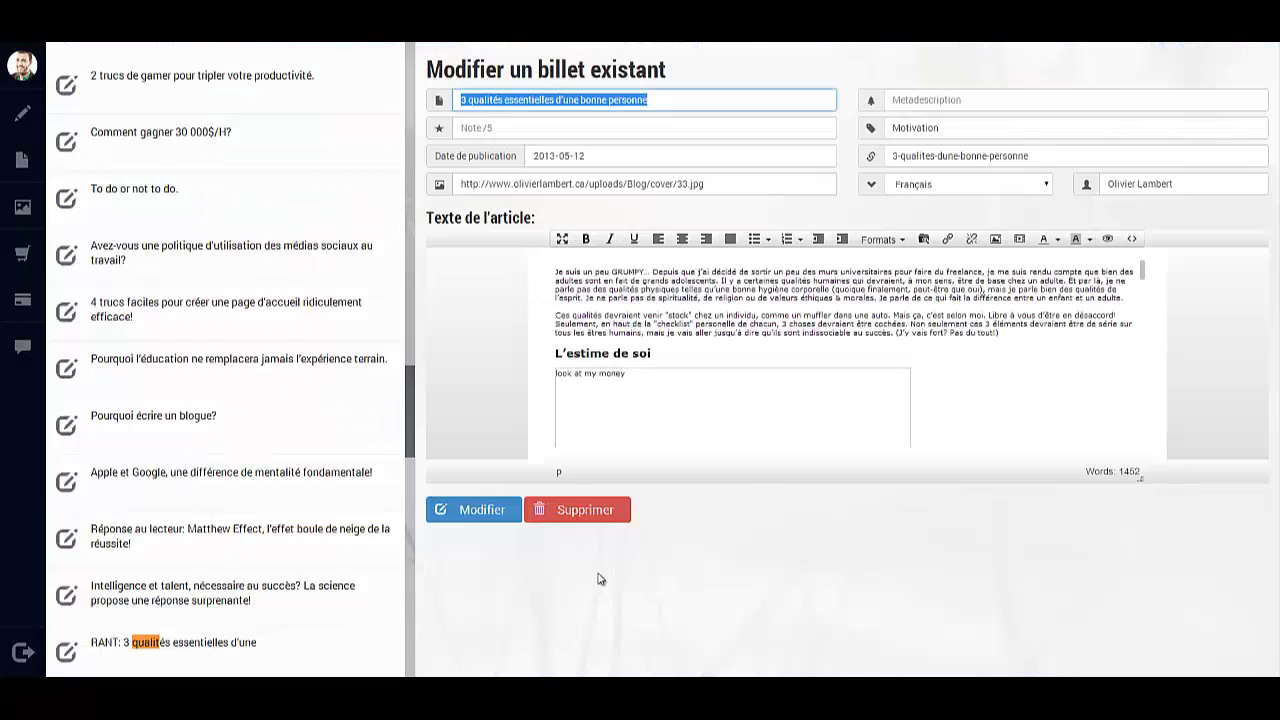
key(ctrl+shift+n)
text(character limit)
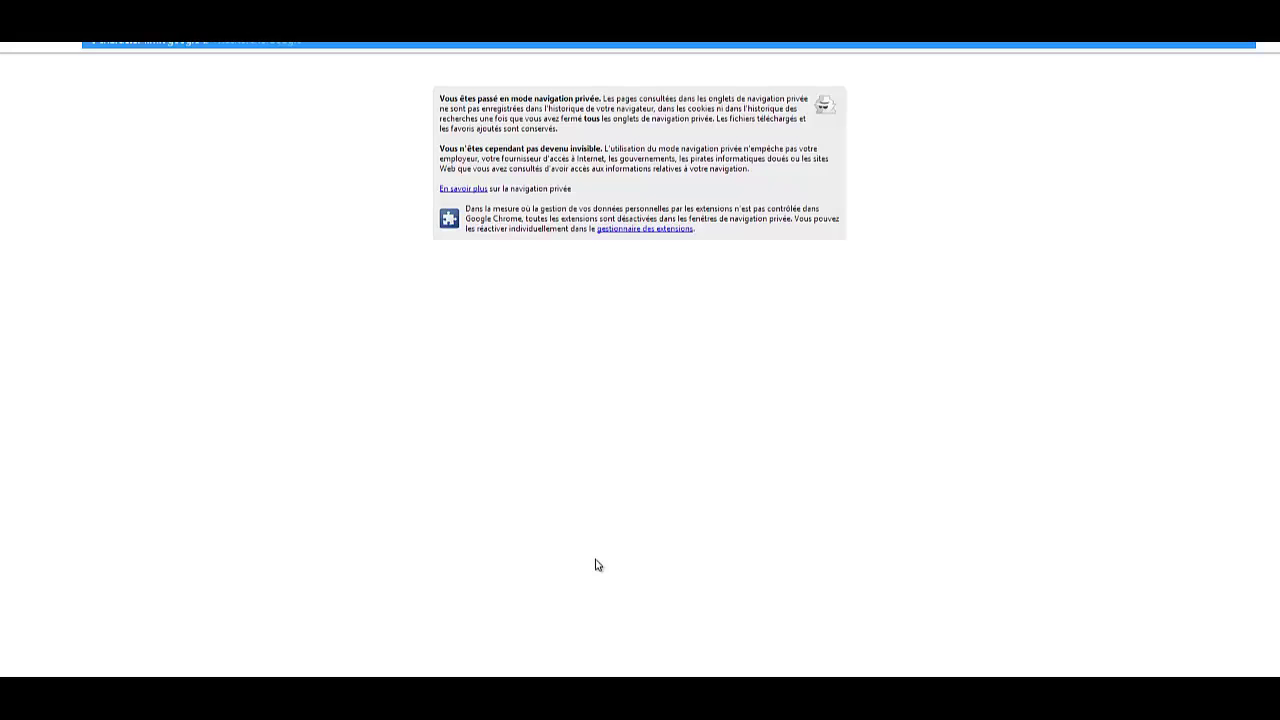
key(Return)
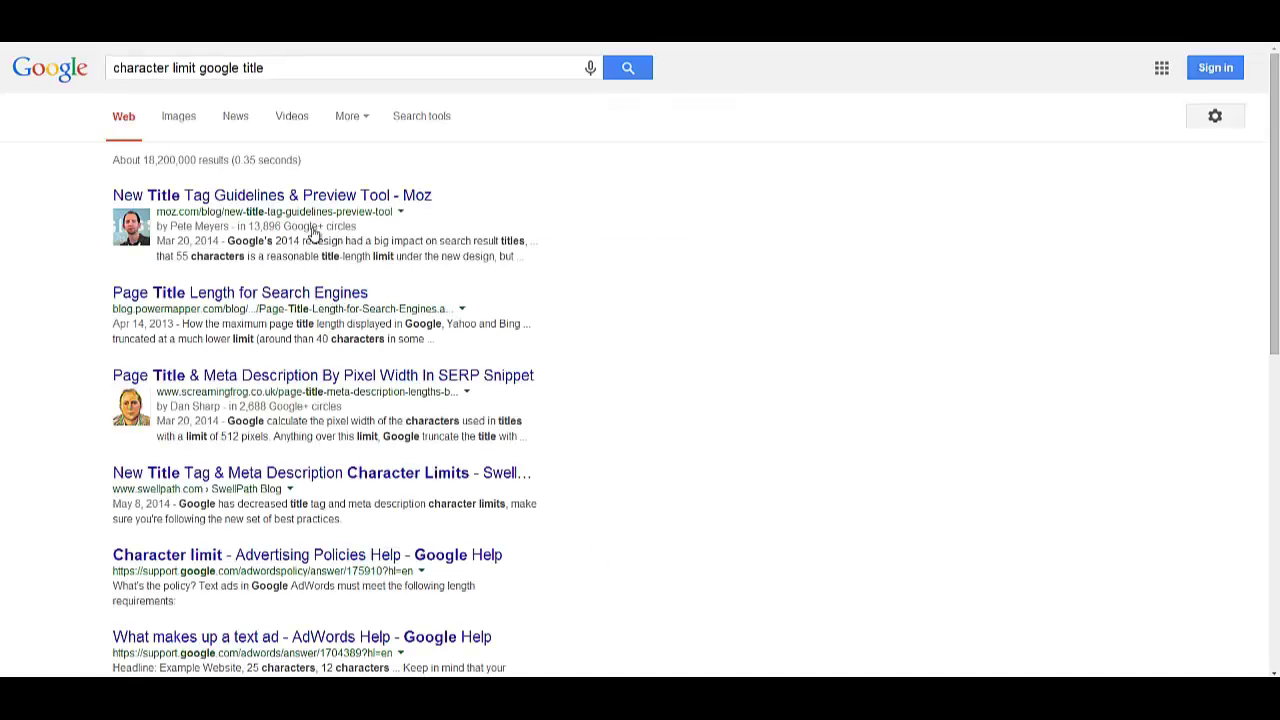
Highlight the 55-character limit in the Moz result and the 512-pixel limit in the SERP snippet result.
drag(178, 256, 412, 256)
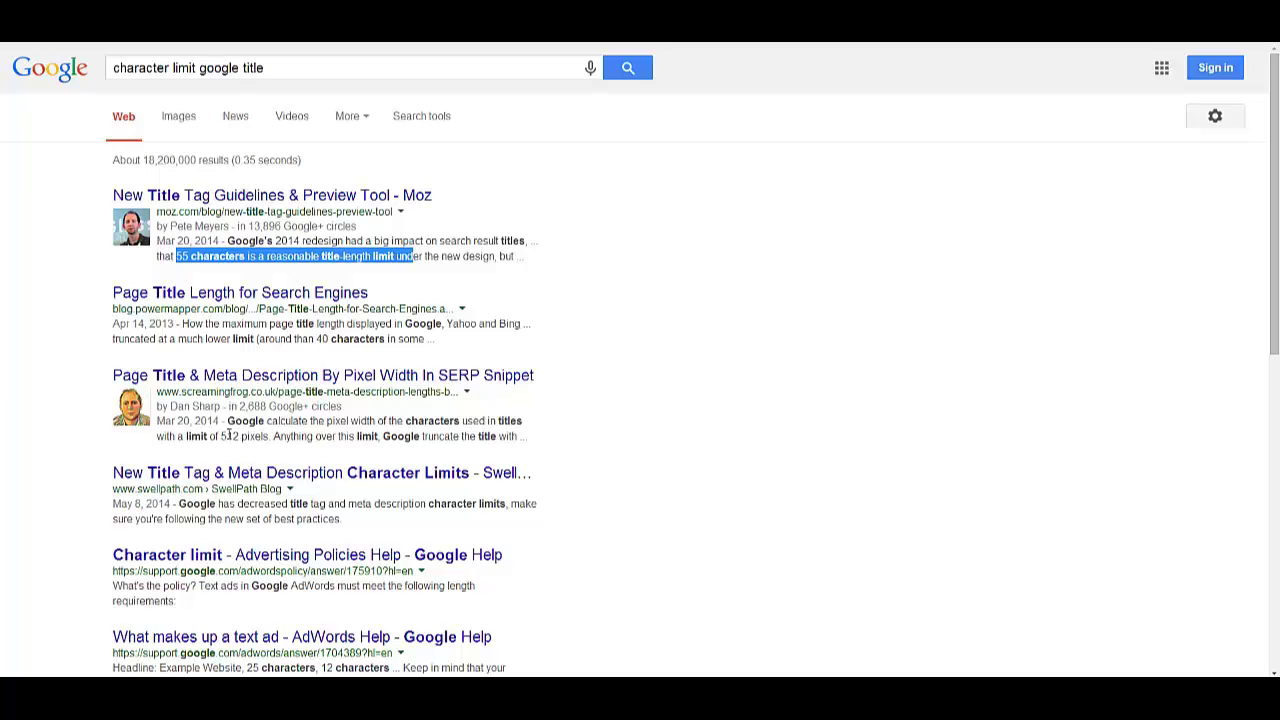
drag(222, 437, 300, 438)
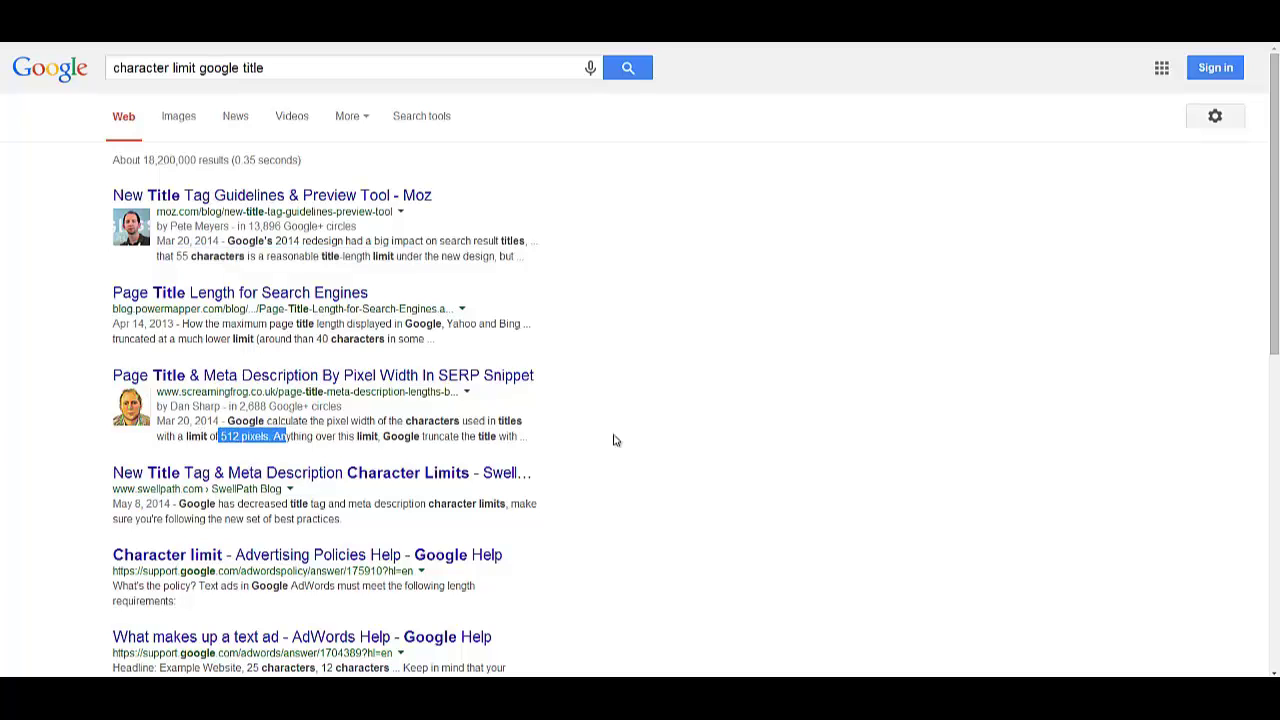
click(614, 440)
scroll(714, 437, down, 3)
scroll(686, 436, up, 3)
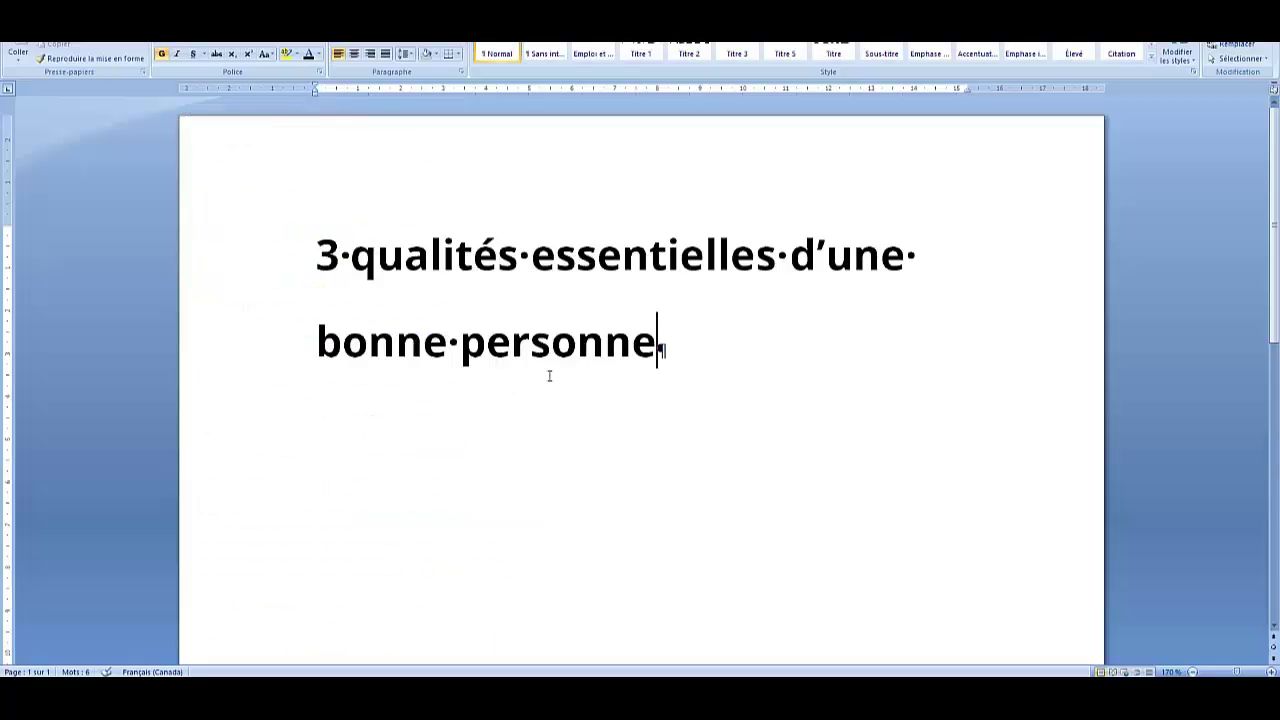
Switch back to the Word document and recheck the full title's character statistics against the limit.
drag(549, 371, 657, 371)
key(ctrl+a)
click(80, 671)
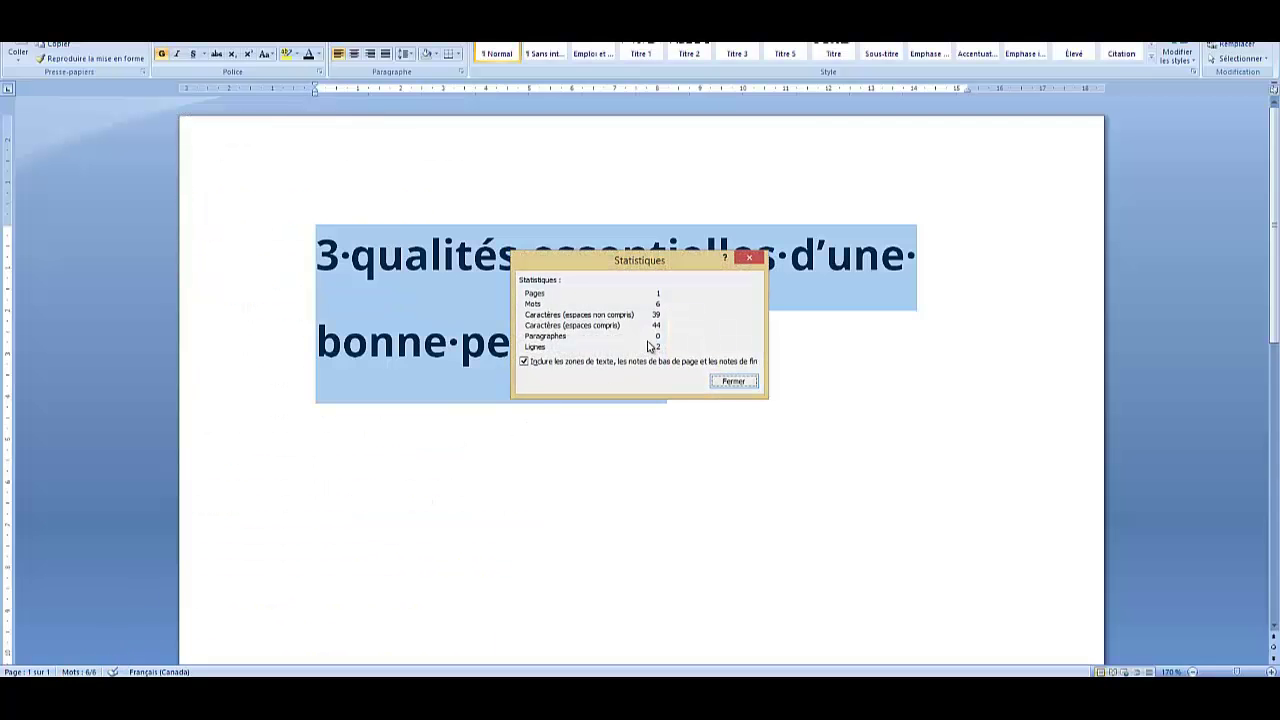
click(734, 381)
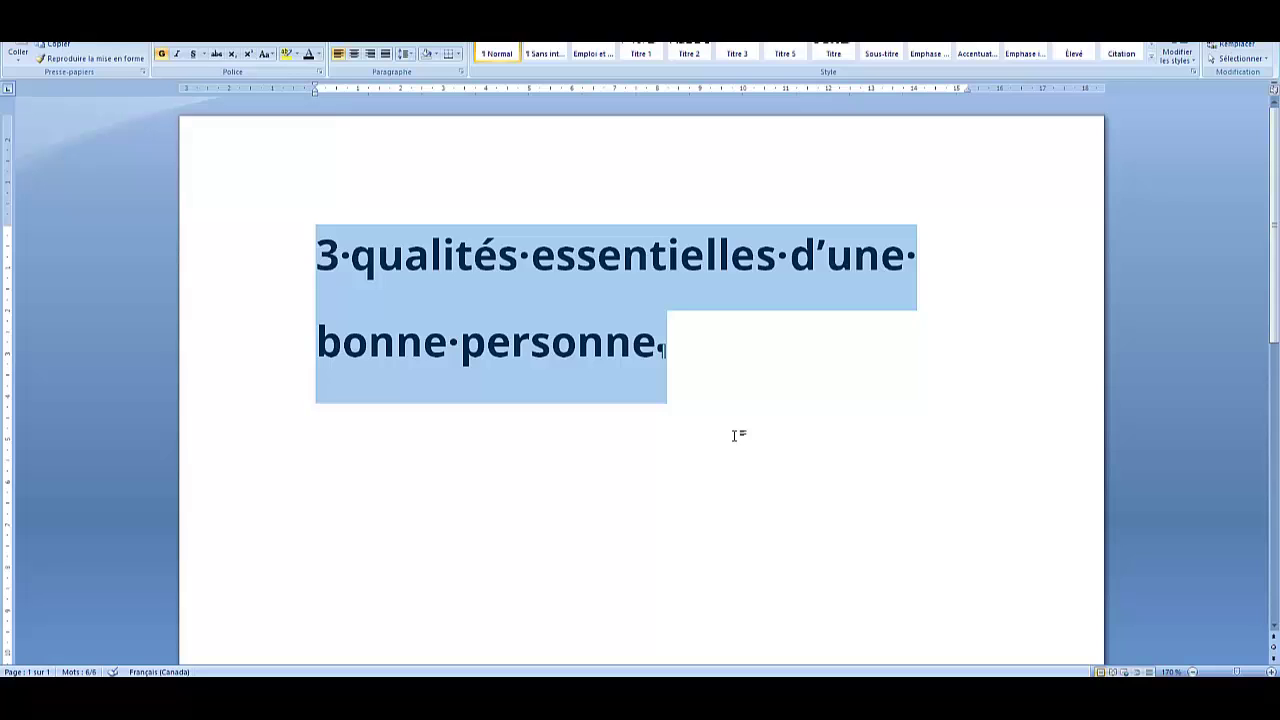
Replace "d'une bonne personne" in the Word title with "si vous êtes une bonne personne".
click(923, 293)
drag(866, 429, 794, 272)
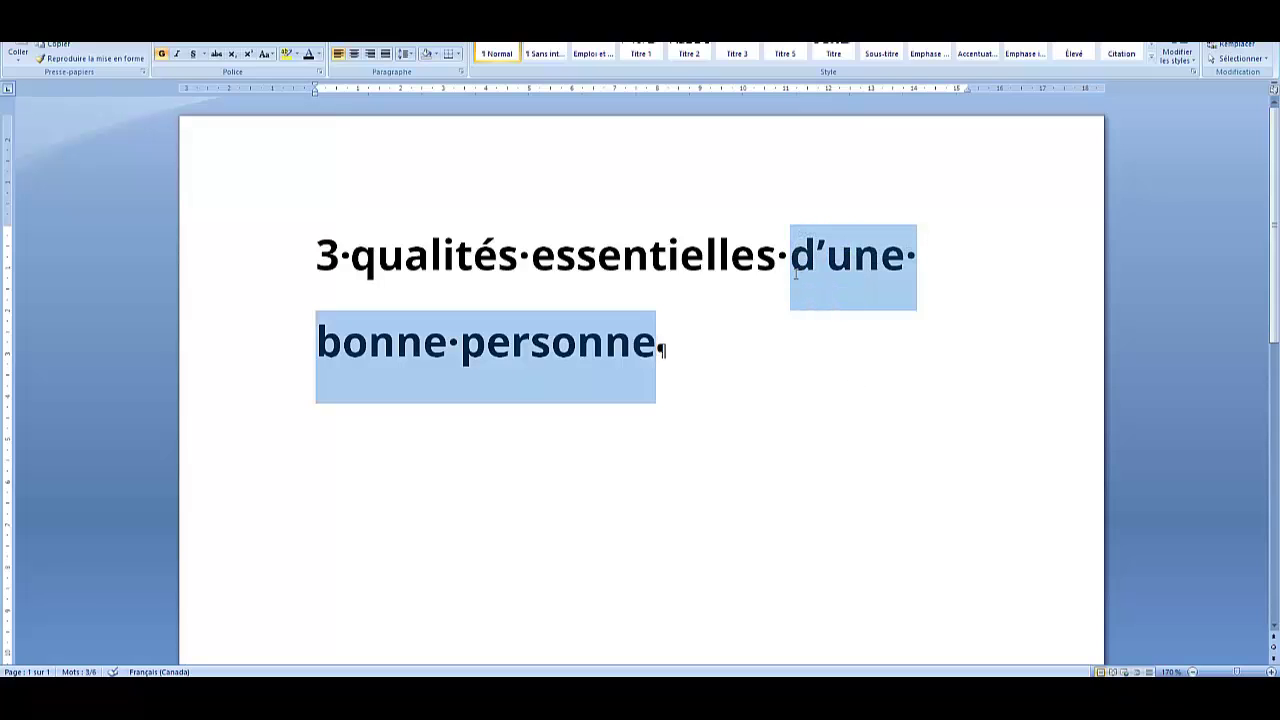
text(si vous êtes une )
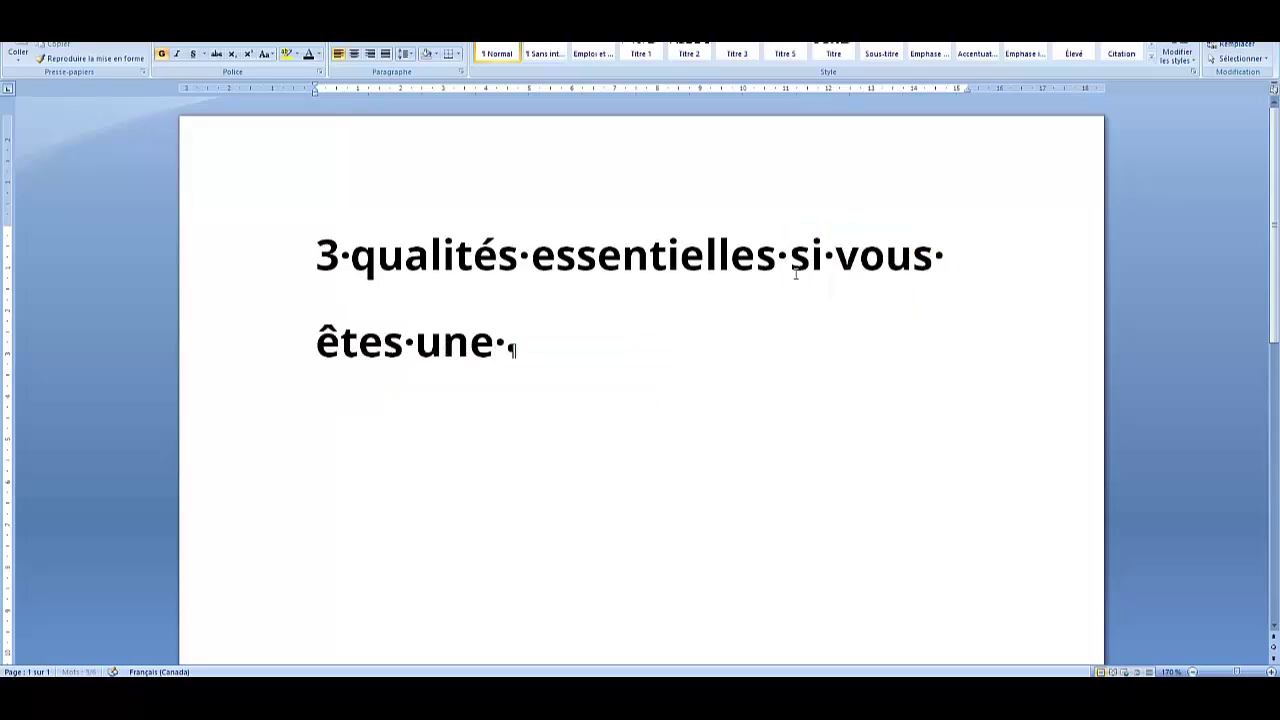
text(bonne personne)
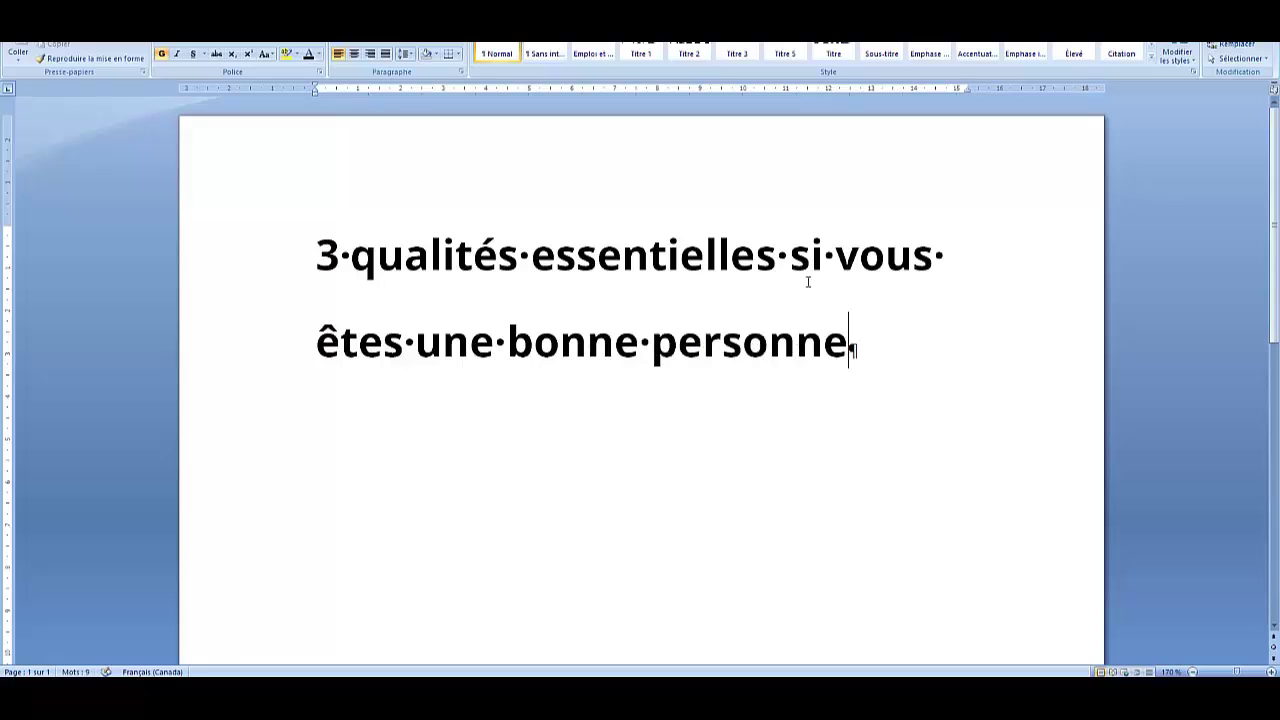
Check the character count of the reworded title in the statistics.
key(ctrl+a)
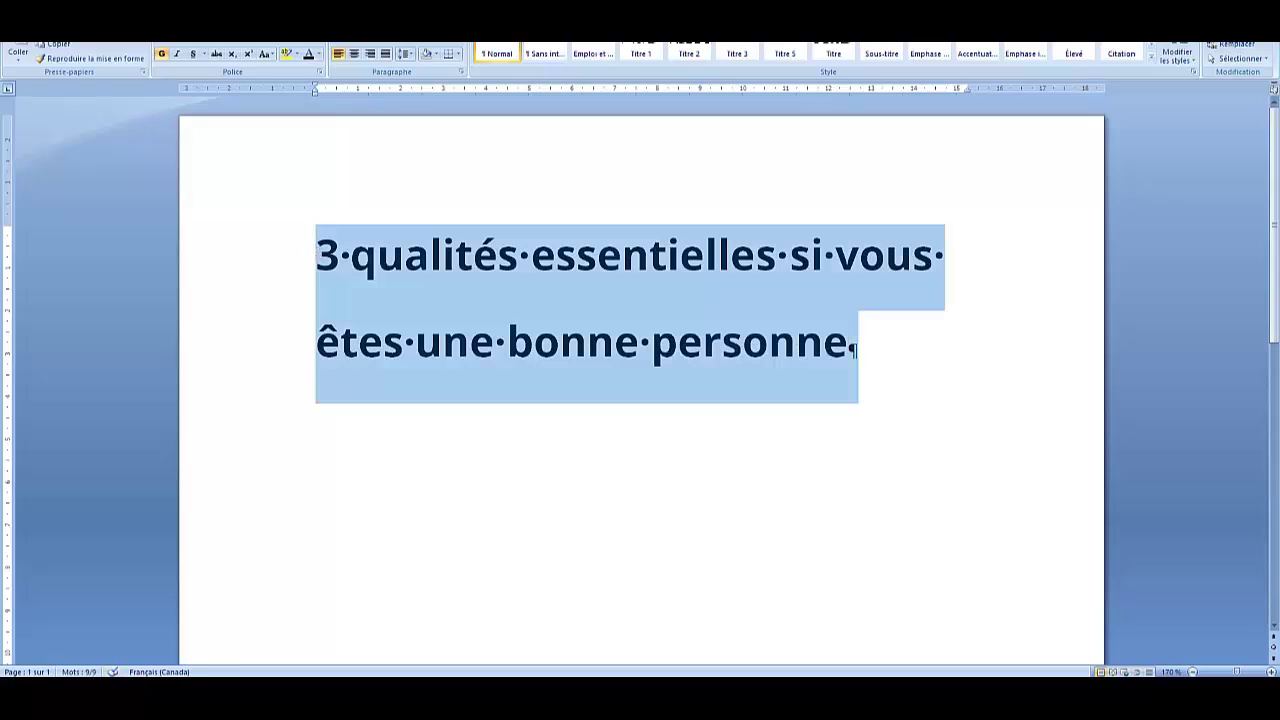
click(79, 671)
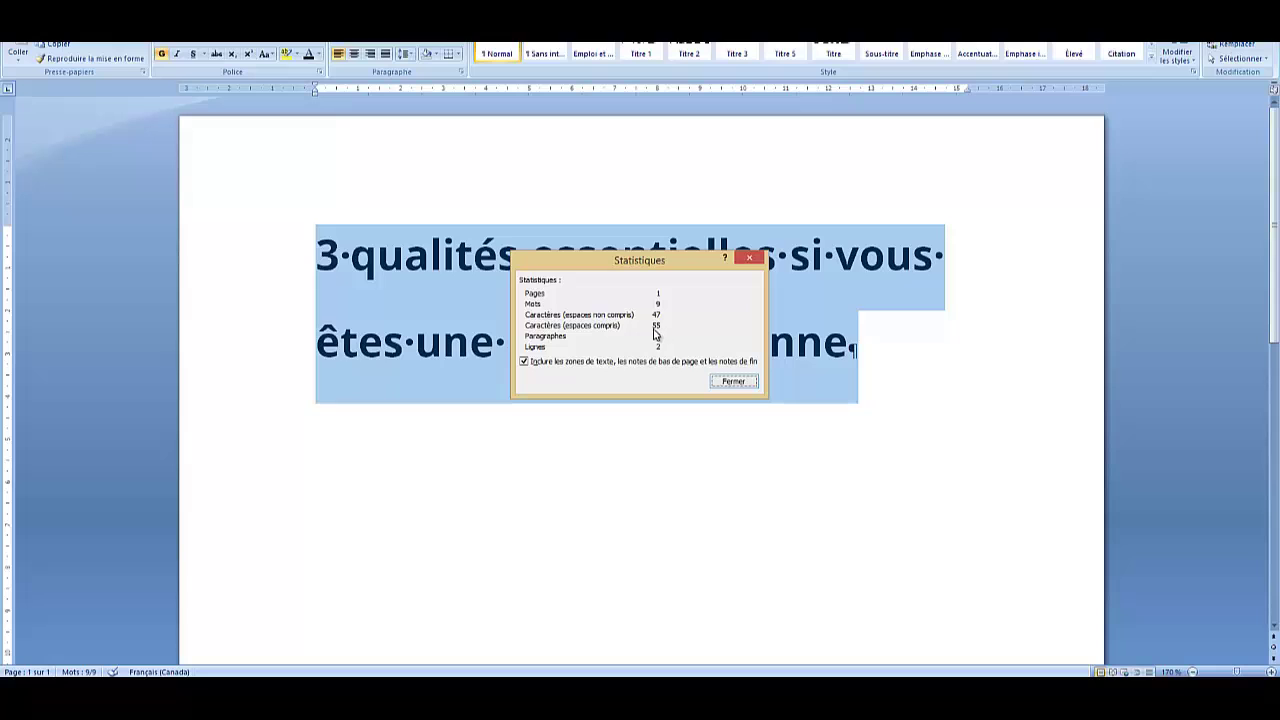
click(749, 258)
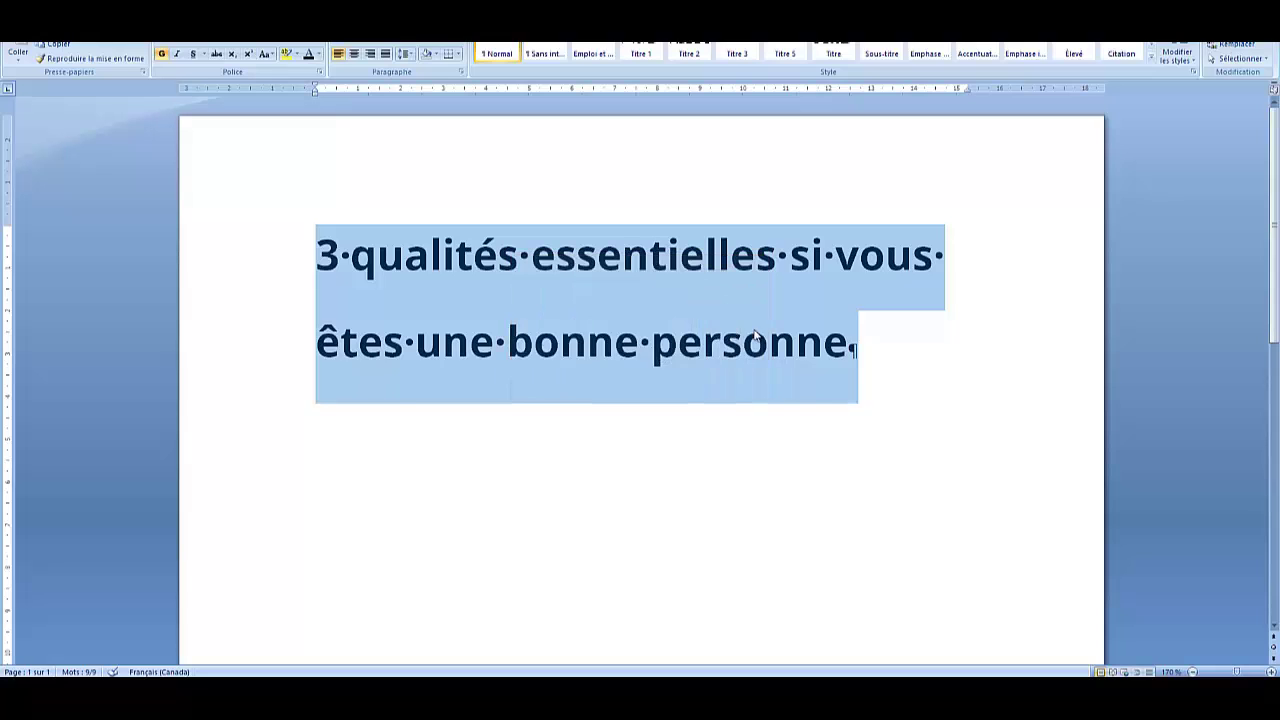
Copy "3 qualités essentielles si vous êtes une bonne personne" from Word and paste it over the post's title on the blog administration page.
click(812, 357)
double_click(266, 229)
key(ctrl+c)
key(alt+Tab)
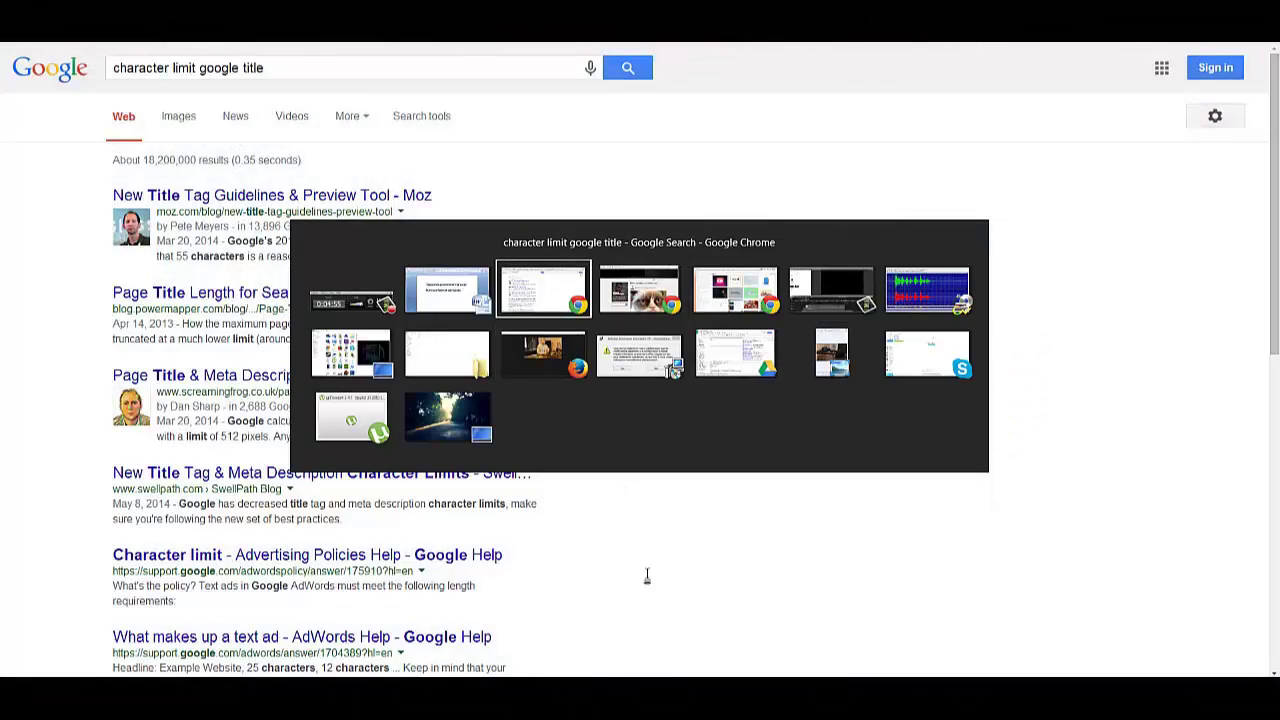
key(Escape)
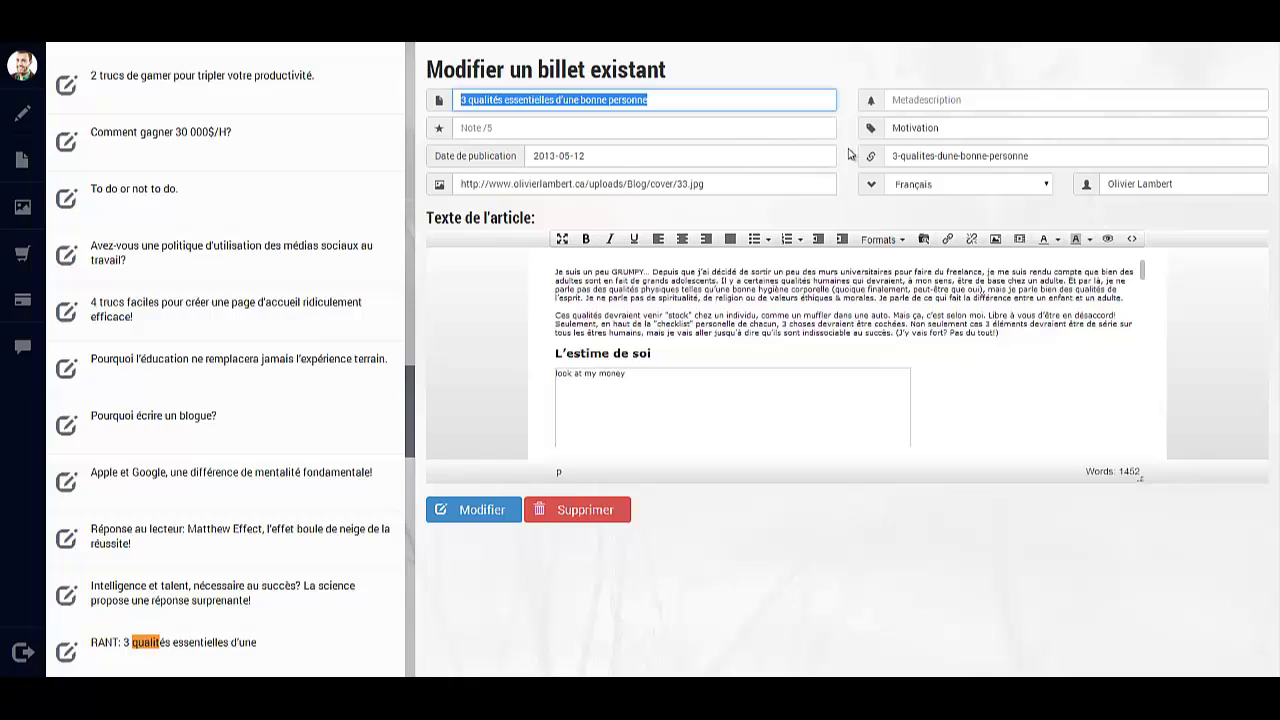
key(ctrl+v)
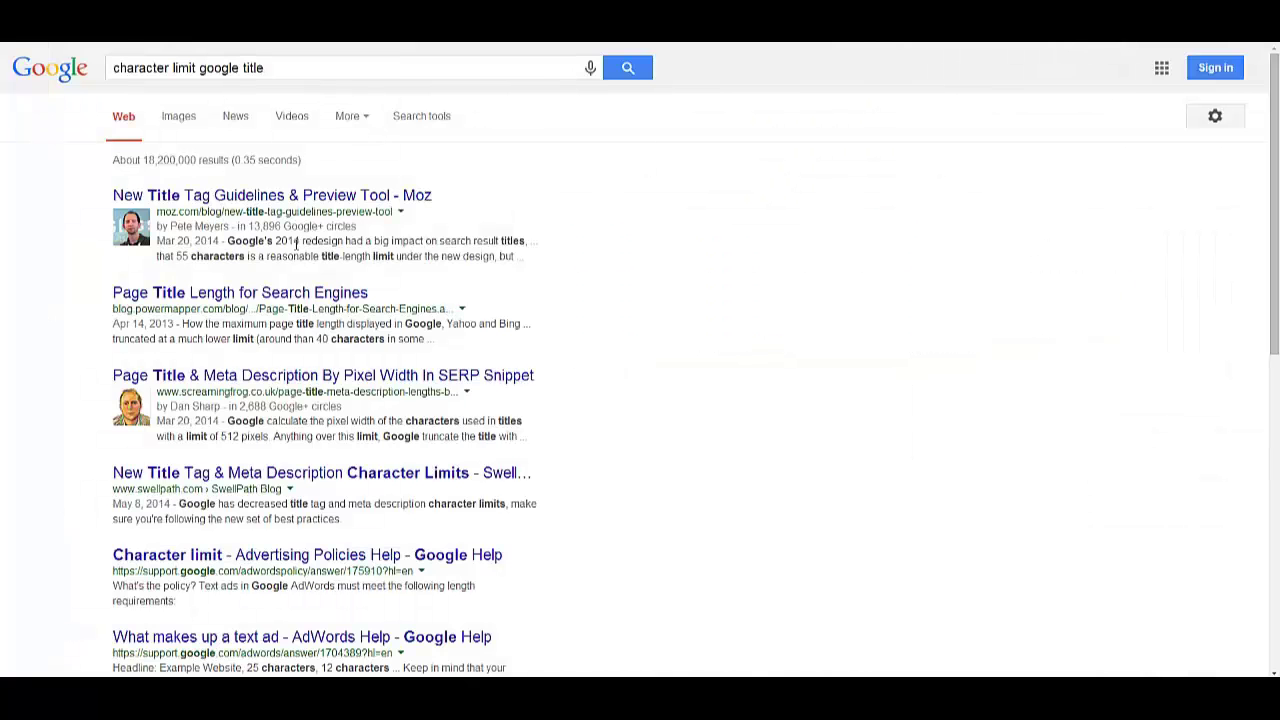
Examine the remaining Google results for information on title tag length limits.
scroll(440, 310, down, 2)
drag(525, 464, 543, 460)
click(528, 474)
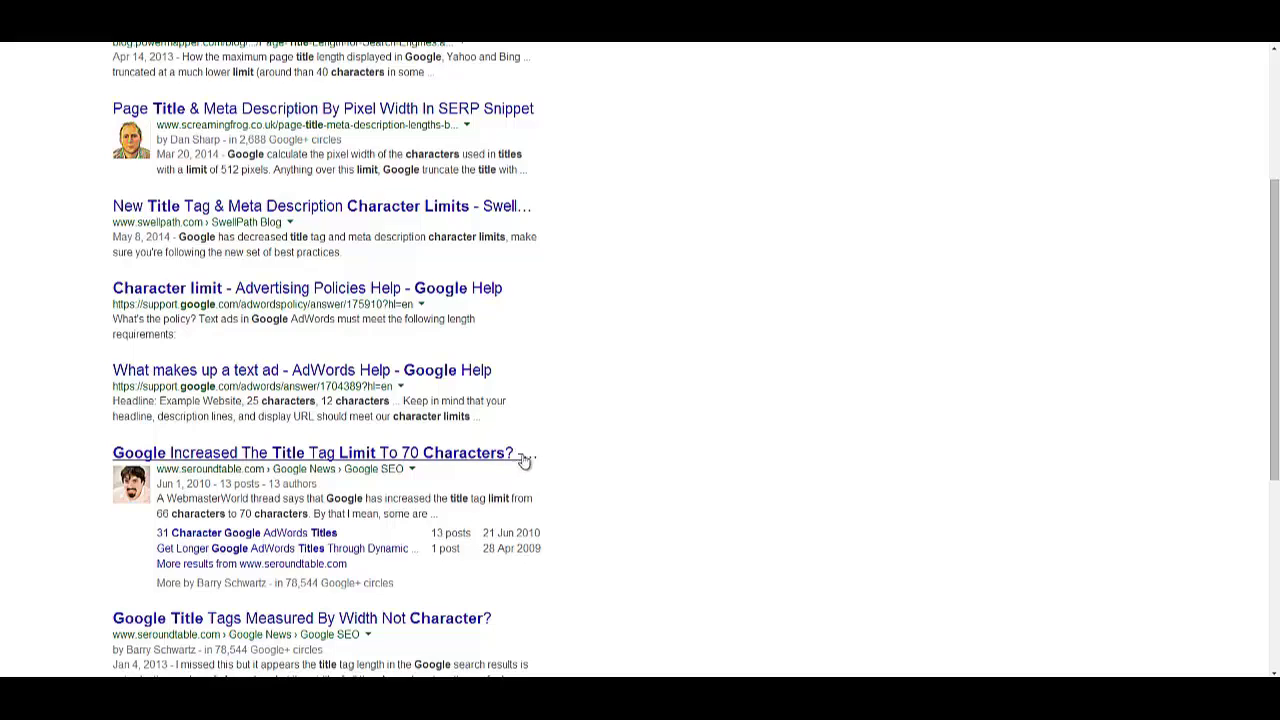
scroll(528, 462, down, 1)
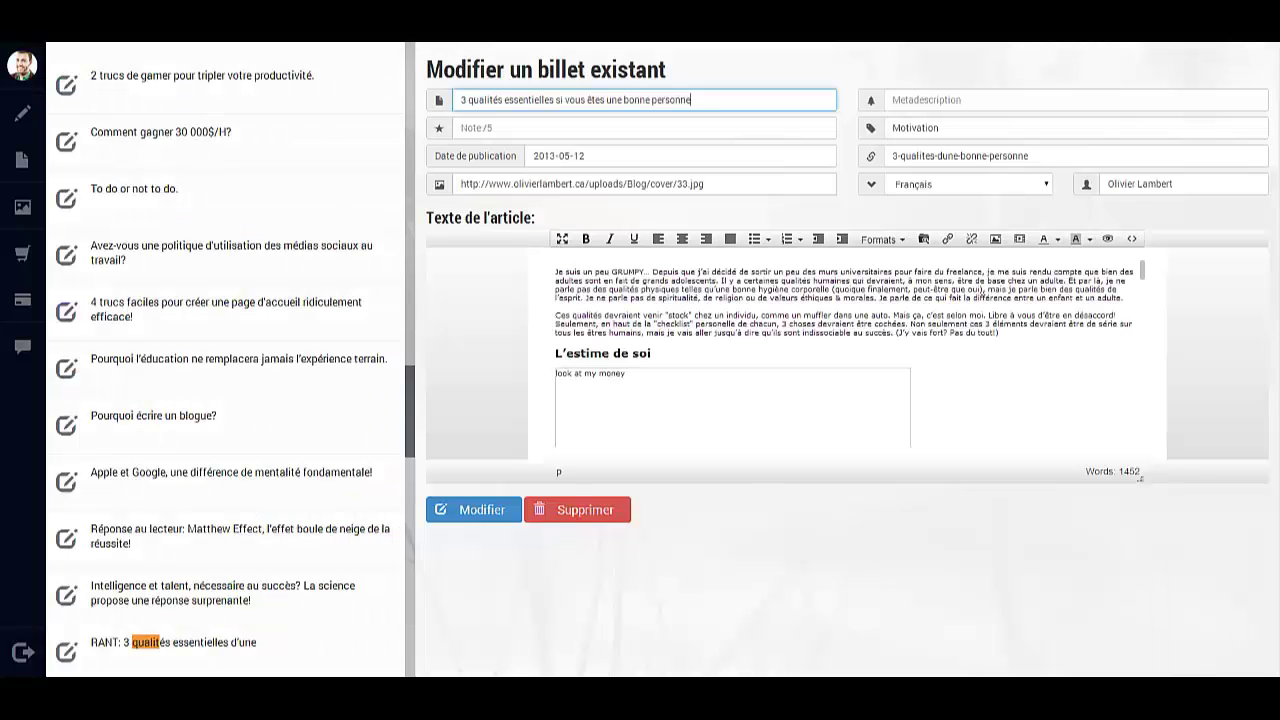
click(996, 104)
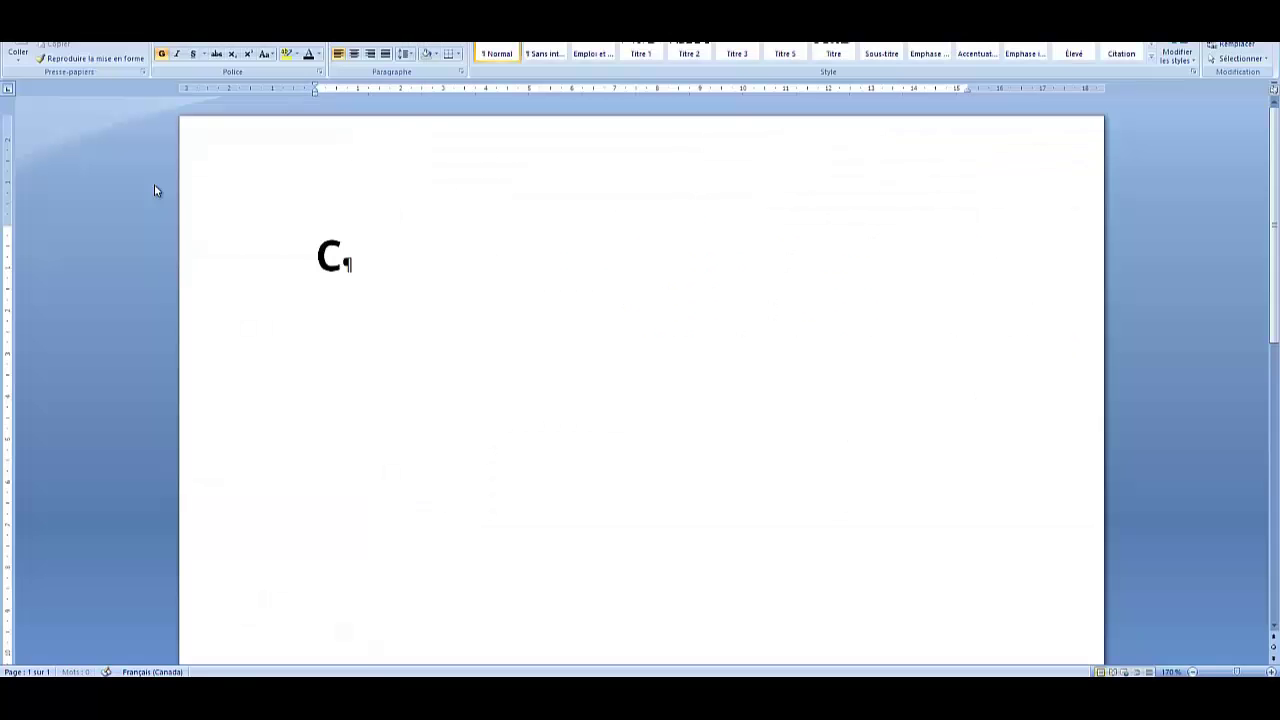
text(royz)
key(BackSpace)
key(BackSpace)
key(BackSpace)
key(BackSpace)
key(BackSpace)
Switch to Webmaster Tools and highlight the query "qualités essentielles de la personne" under the /3-qualites-dune-bonne-personne page.
key(alt+Tab)
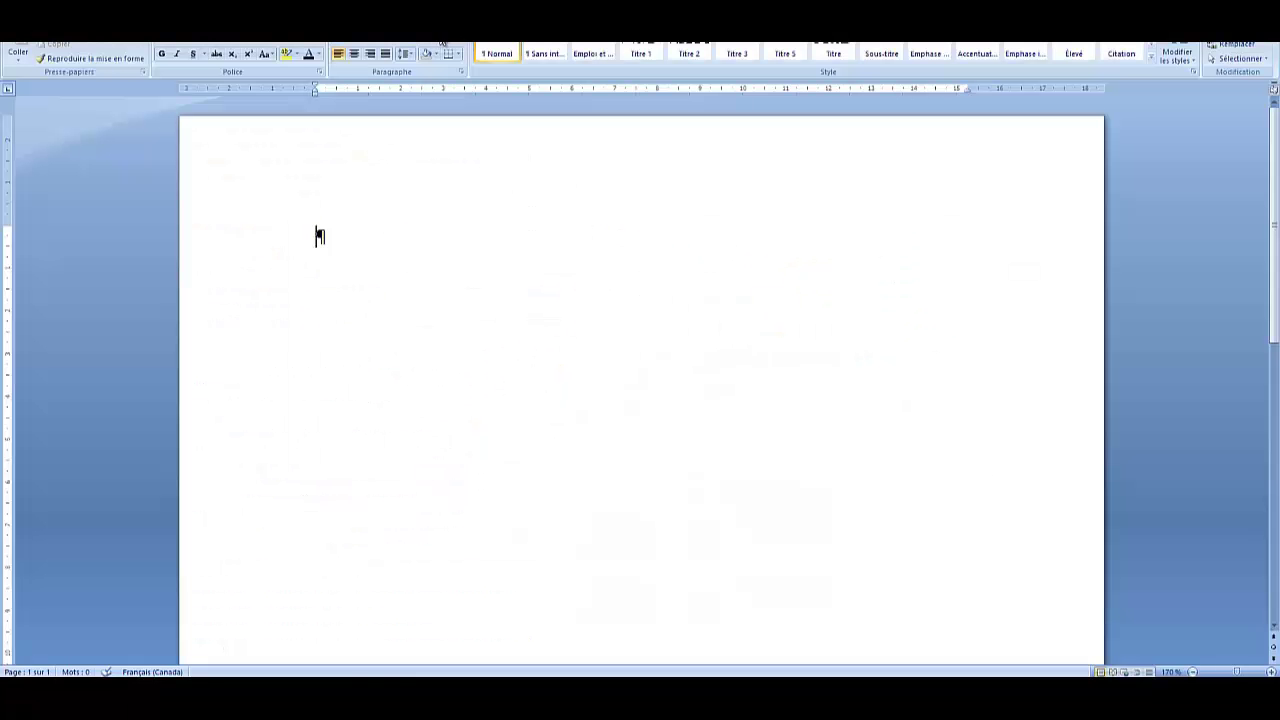
key(alt+Tab)
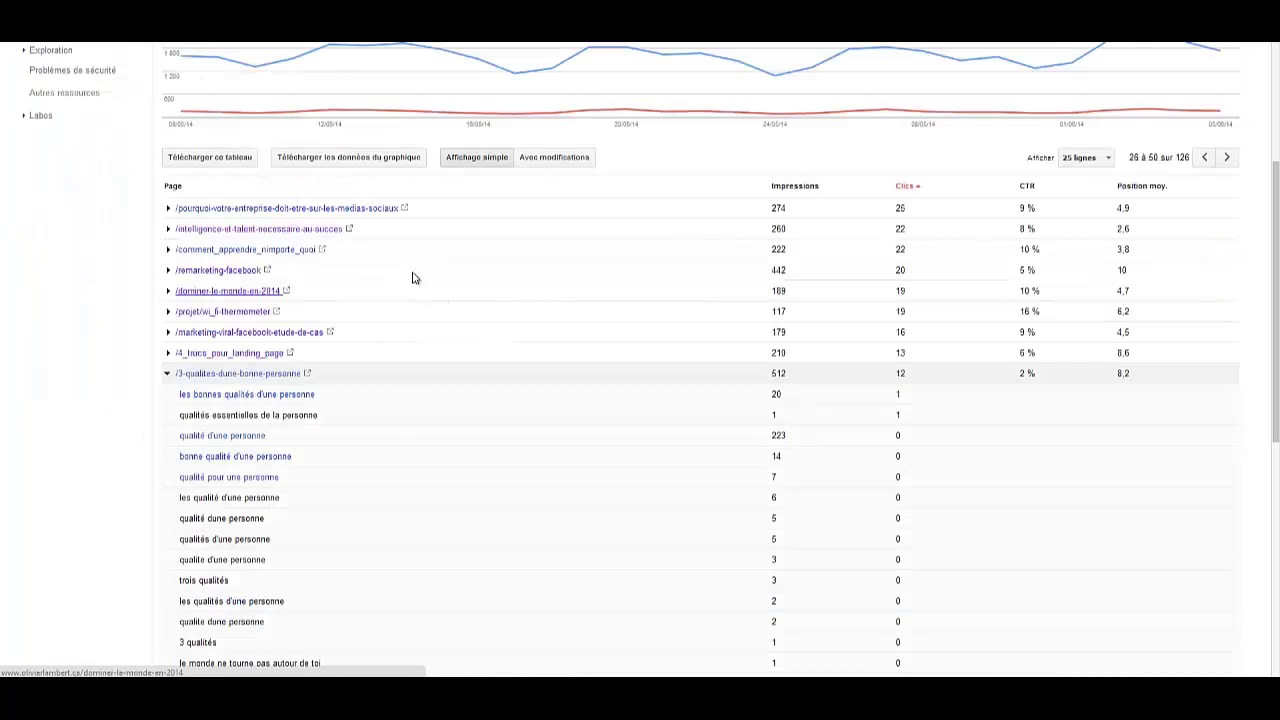
scroll(414, 277, down, 3)
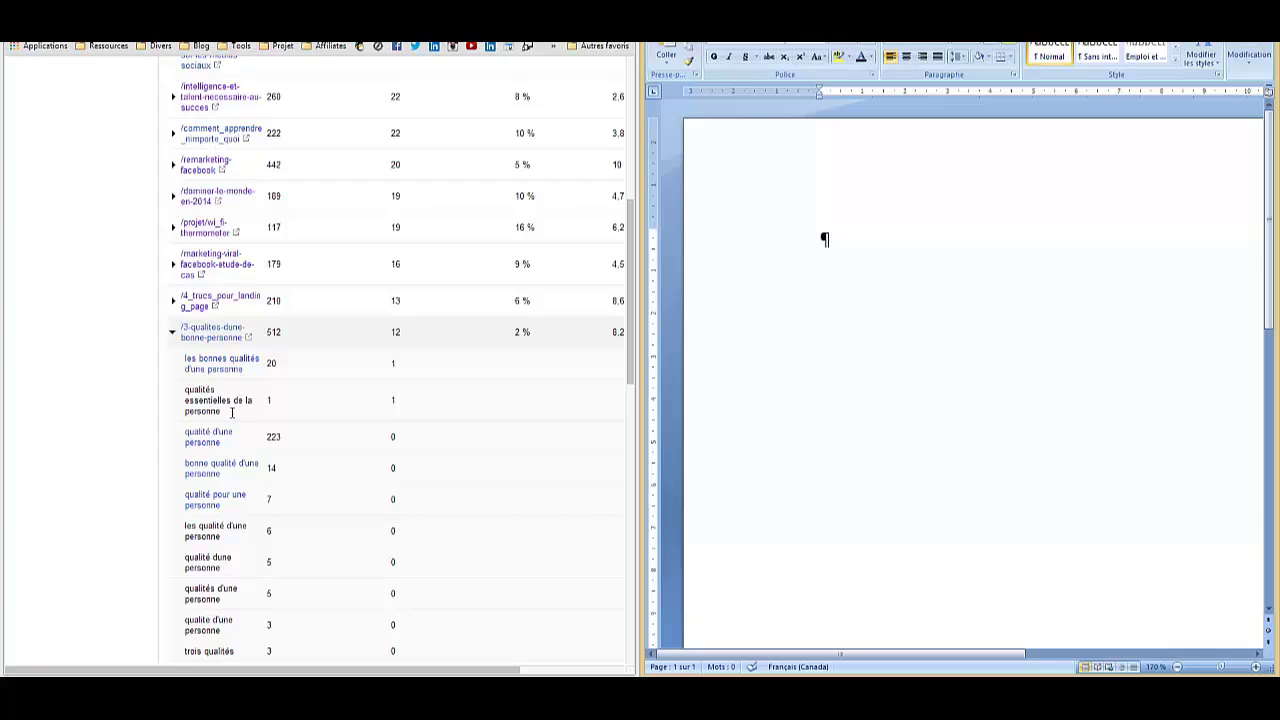
drag(231, 412, 188, 389)
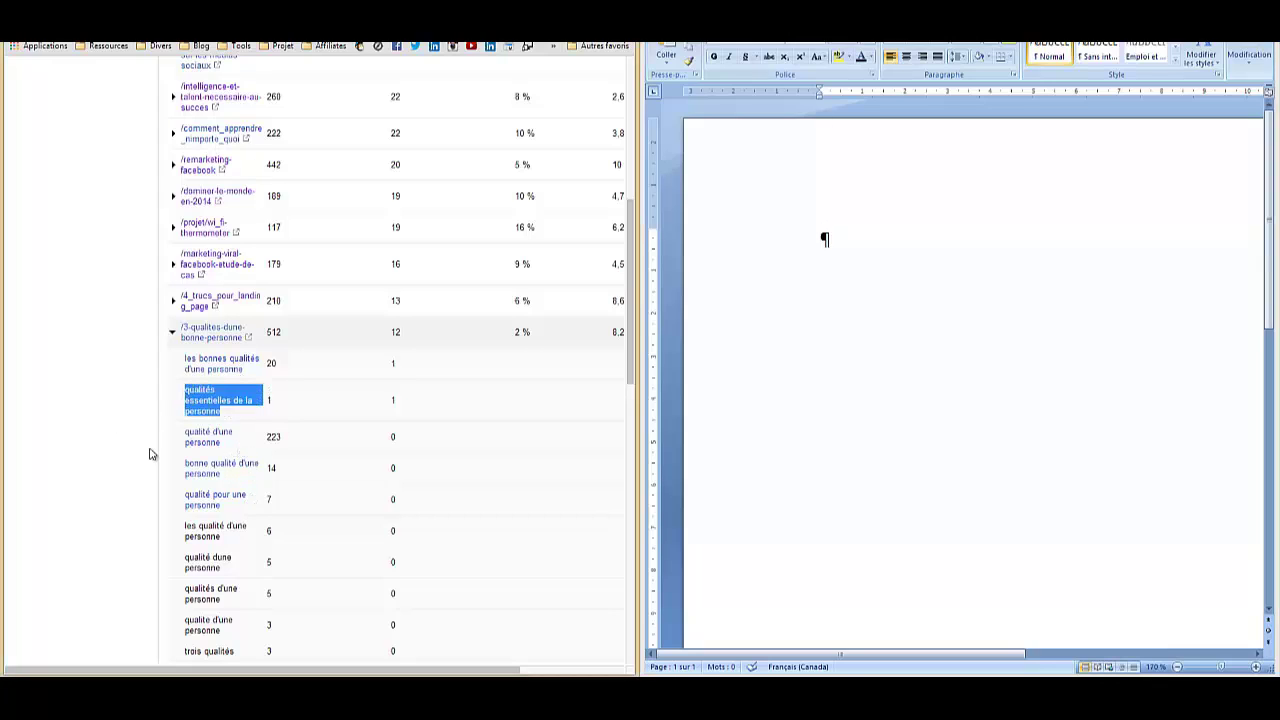
List the keywords "Essentielles" and "Qualité" on separate lines in the Word document.
click(882, 272)
text(E)
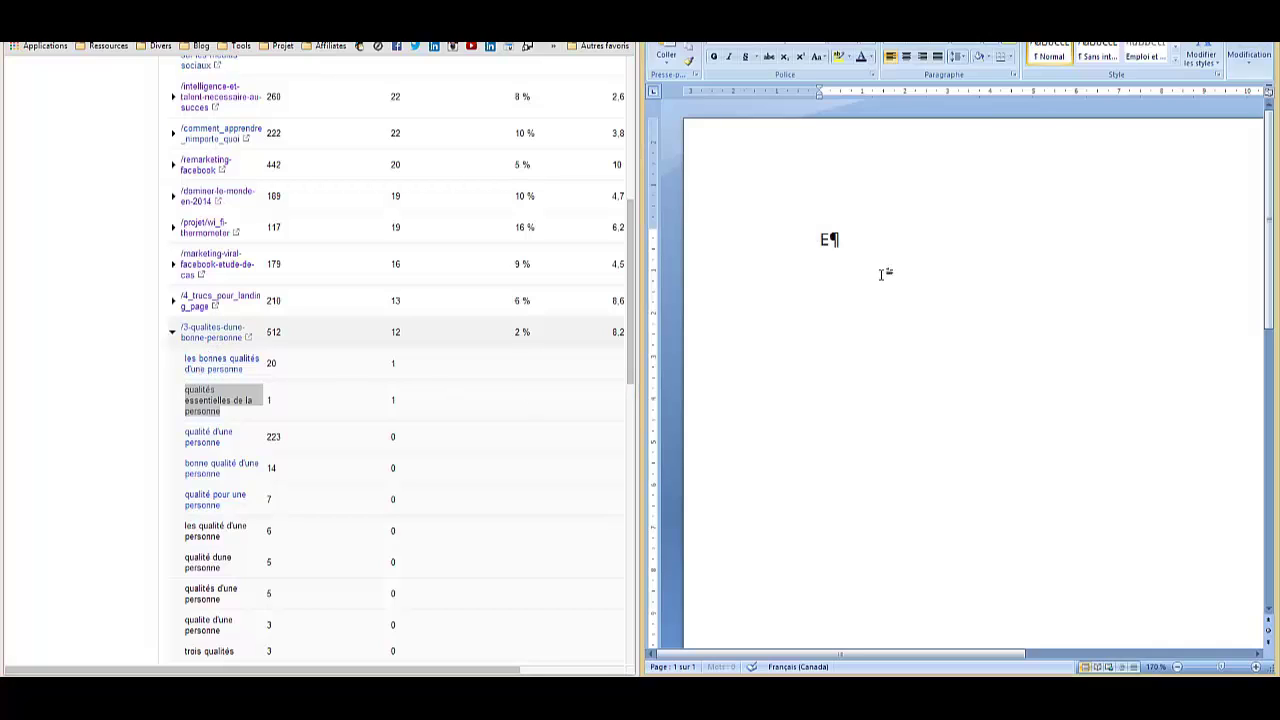
text(ssentielles)
key(Return)
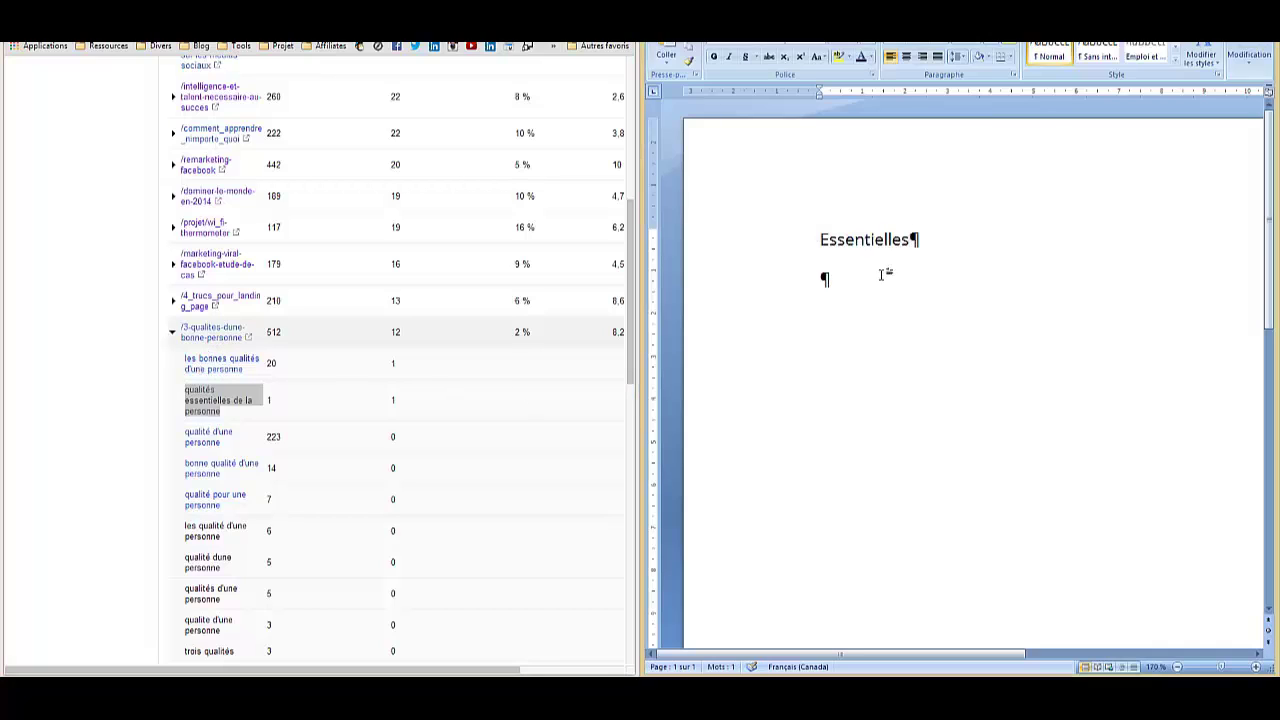
text(Qualité)
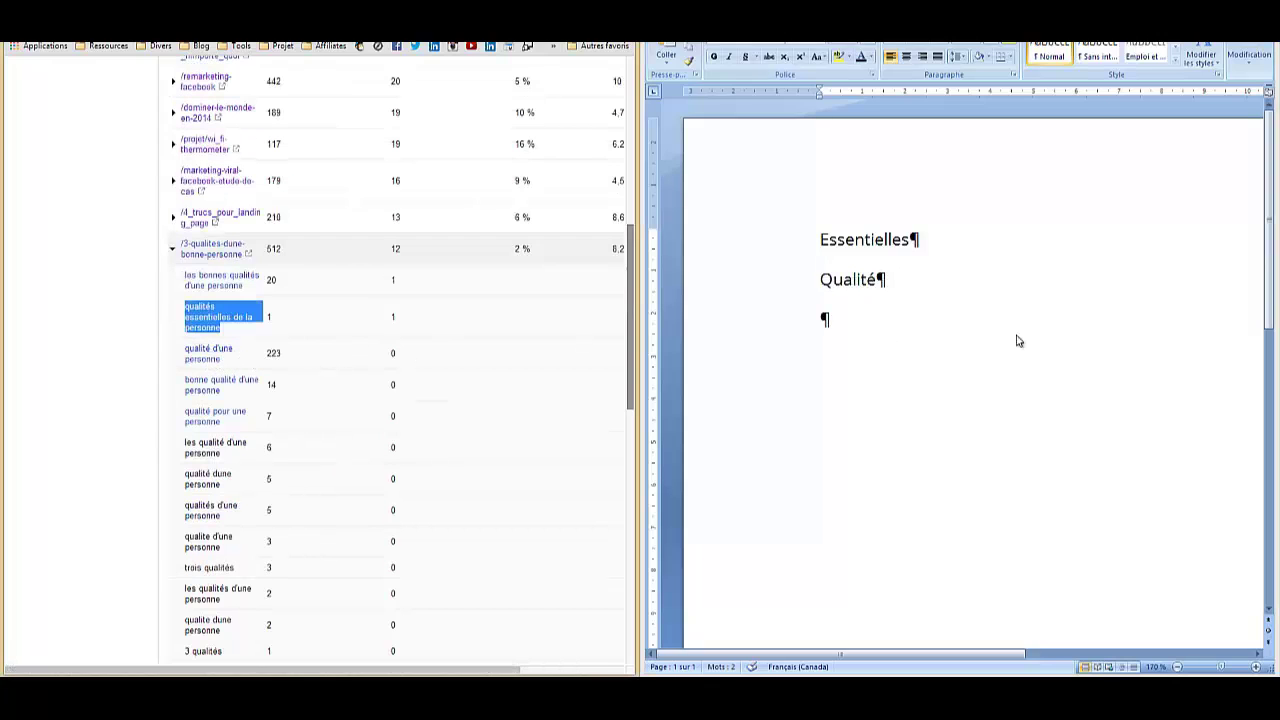
click(975, 360)
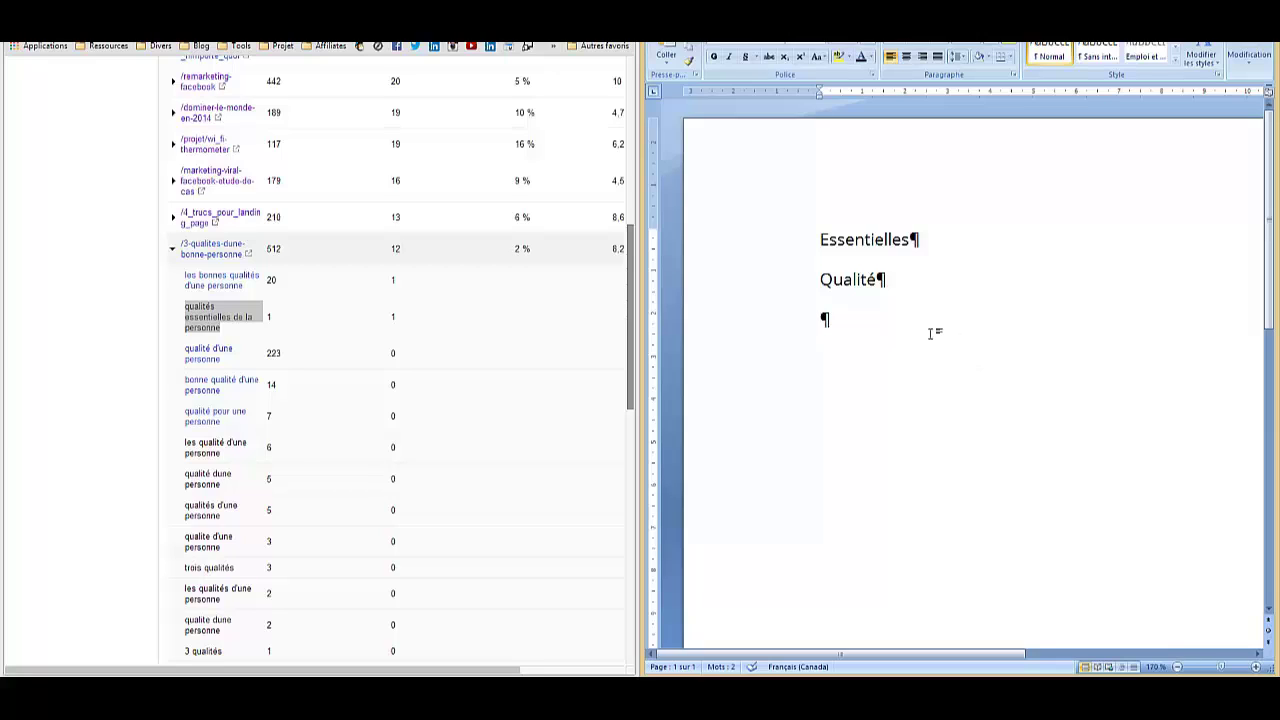
text(3)
key(BackSpace)
key(BackSpace)
text(Êtes)
key(ctrl+a)
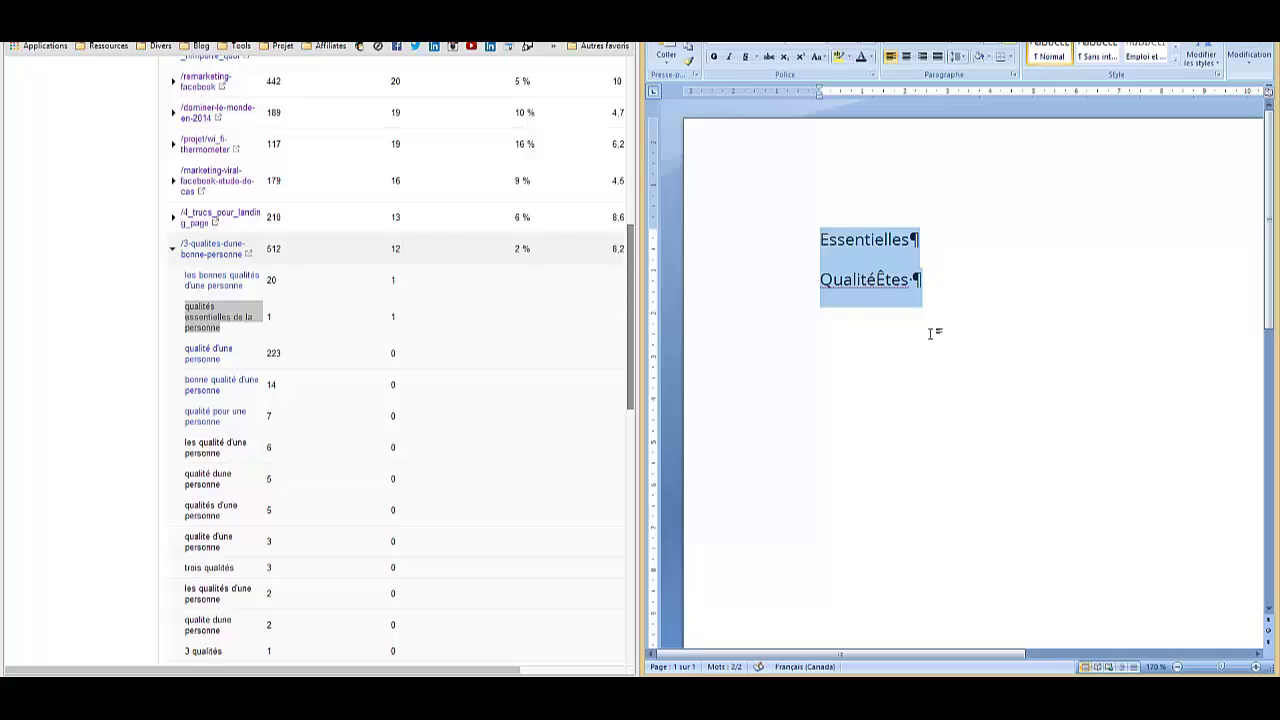
key(BackSpace)
text(Êtes vous)
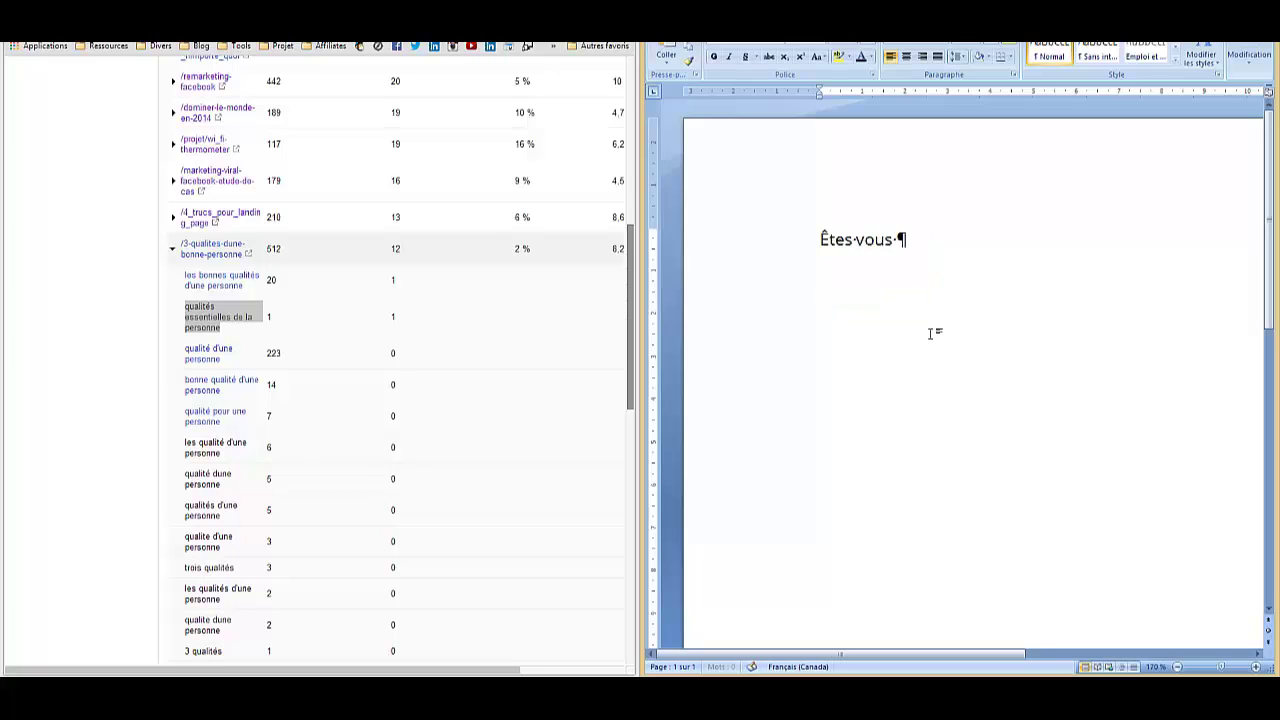
key(ctrl+a)
key(BackSpace)
Start the meta description in the Word document with "Croyez-vous être une bonne personne? En êtes-vous sûr?".
text(Croyez-vous être un)
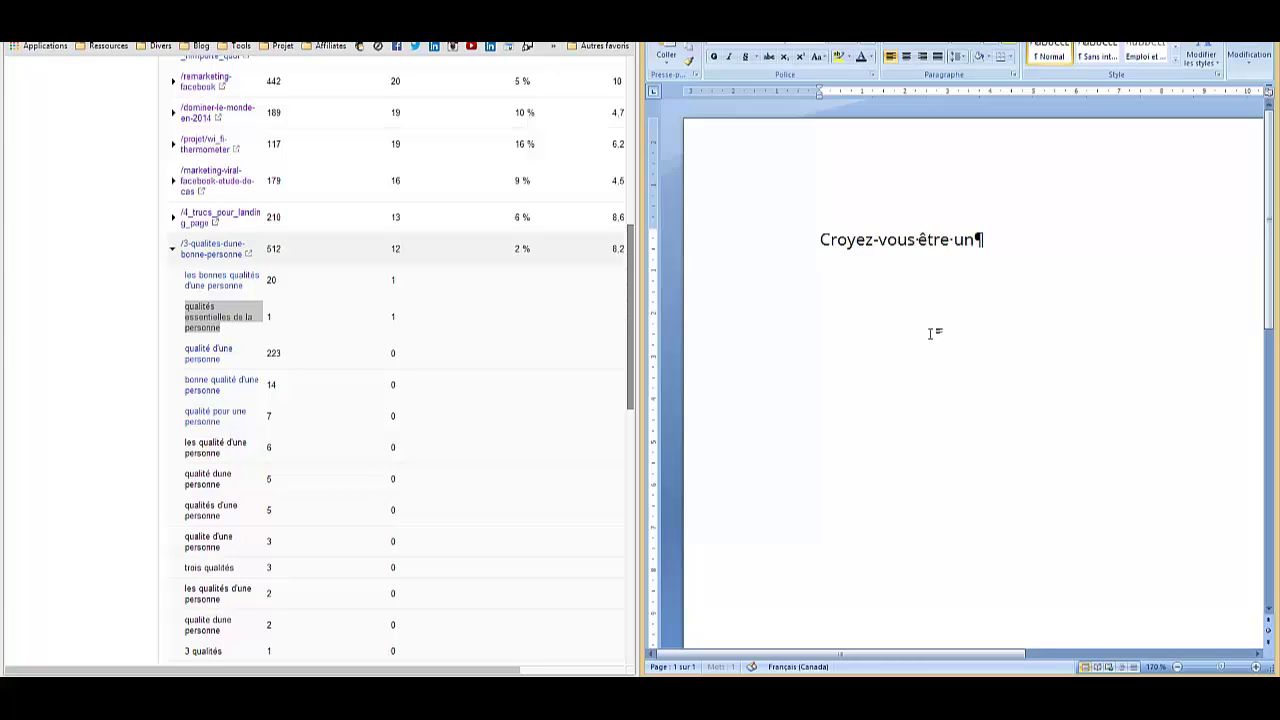
text(e bonne personne? )
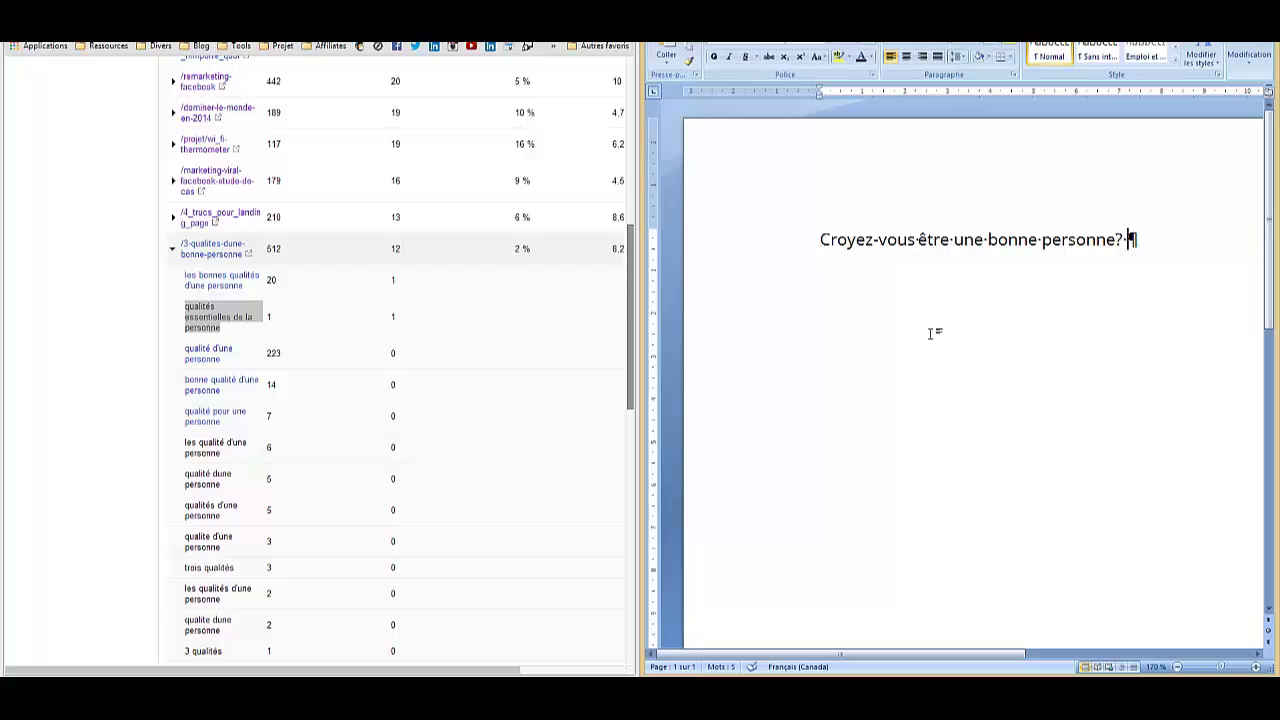
text(En êtes-vous sa)
key(BackSpace)
key(BackSpace)
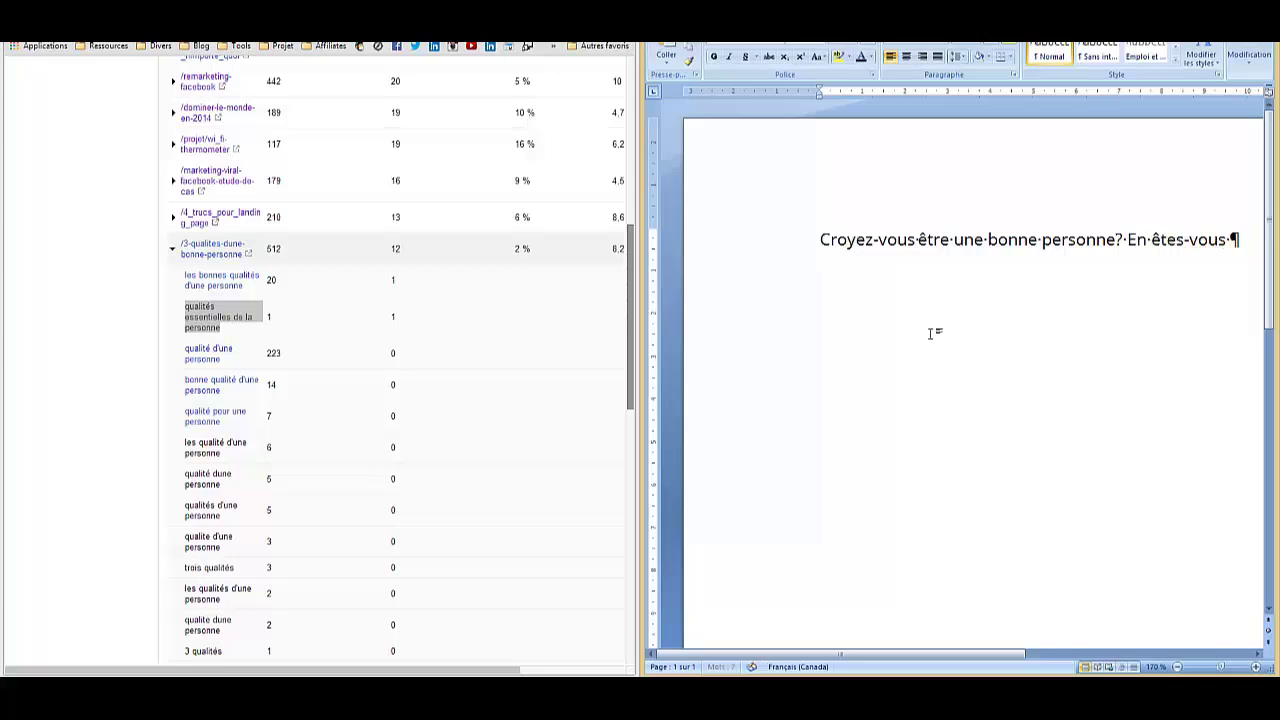
text(sûr? V)
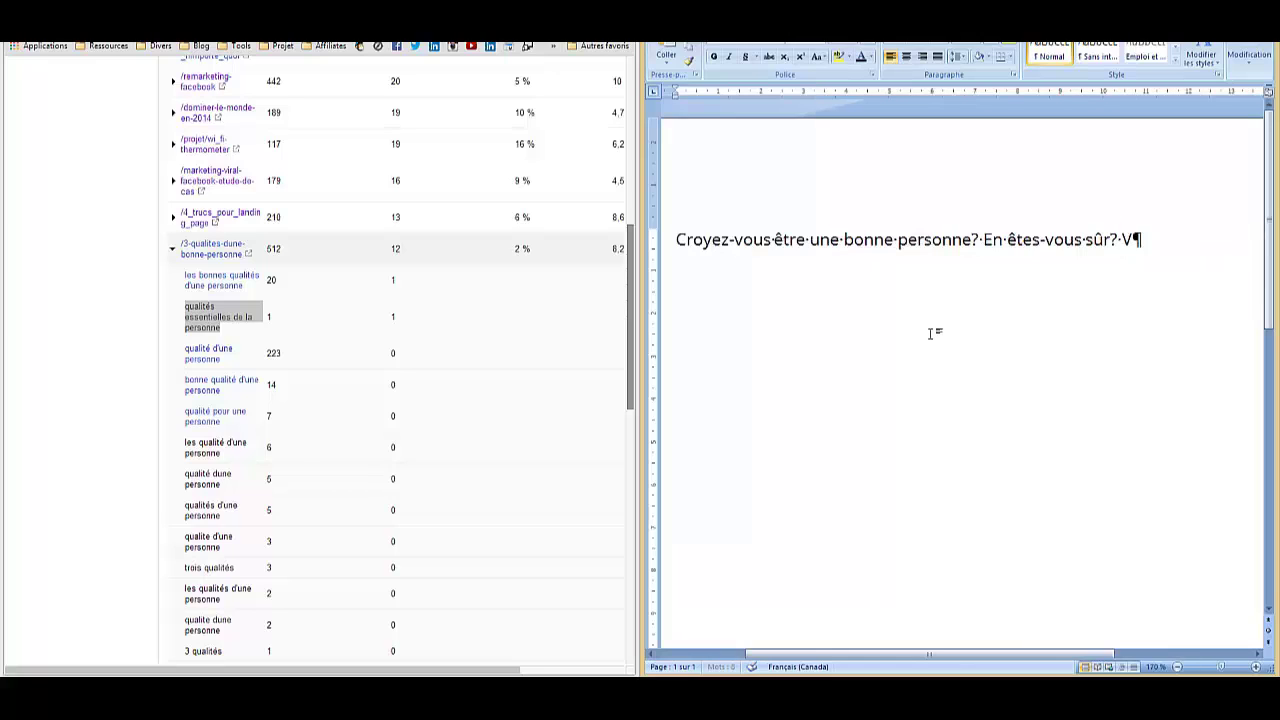
Add "Voici 3 qualités absolument essentielles d'une bonne personne." to the description and correct the spelling of "essentielles".
text(oici 3 qua)
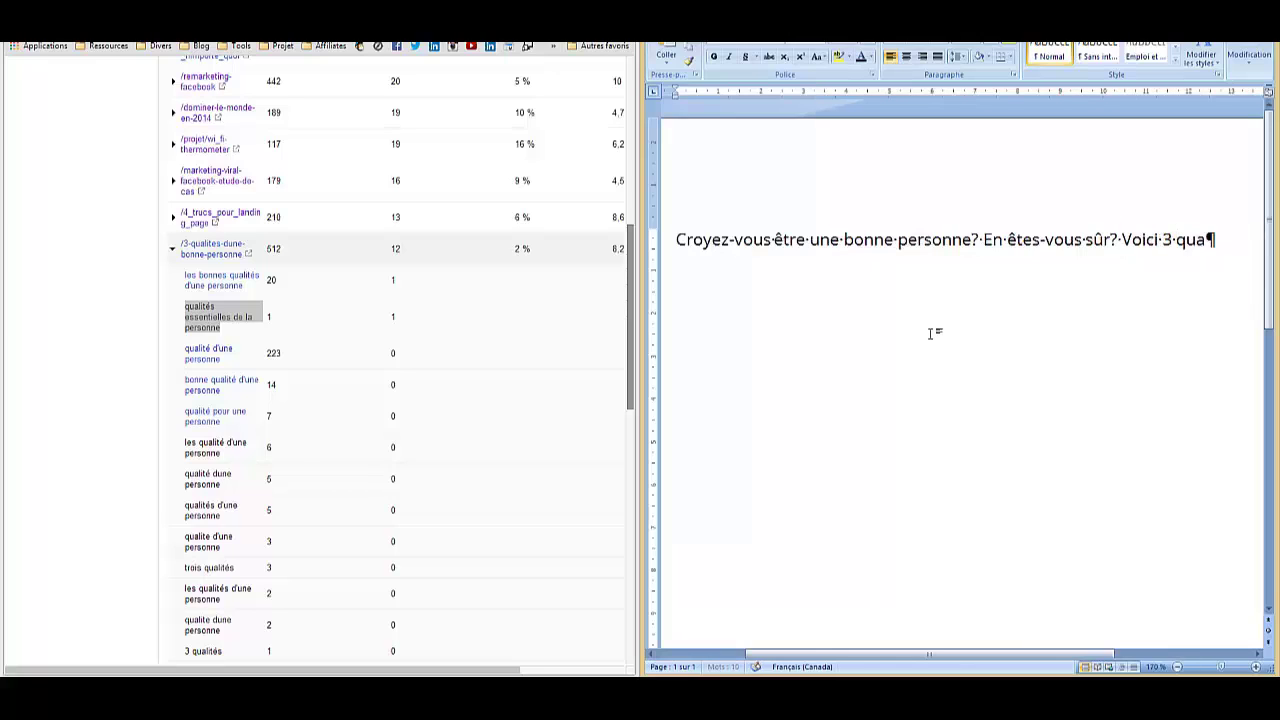
text(lités absolu)
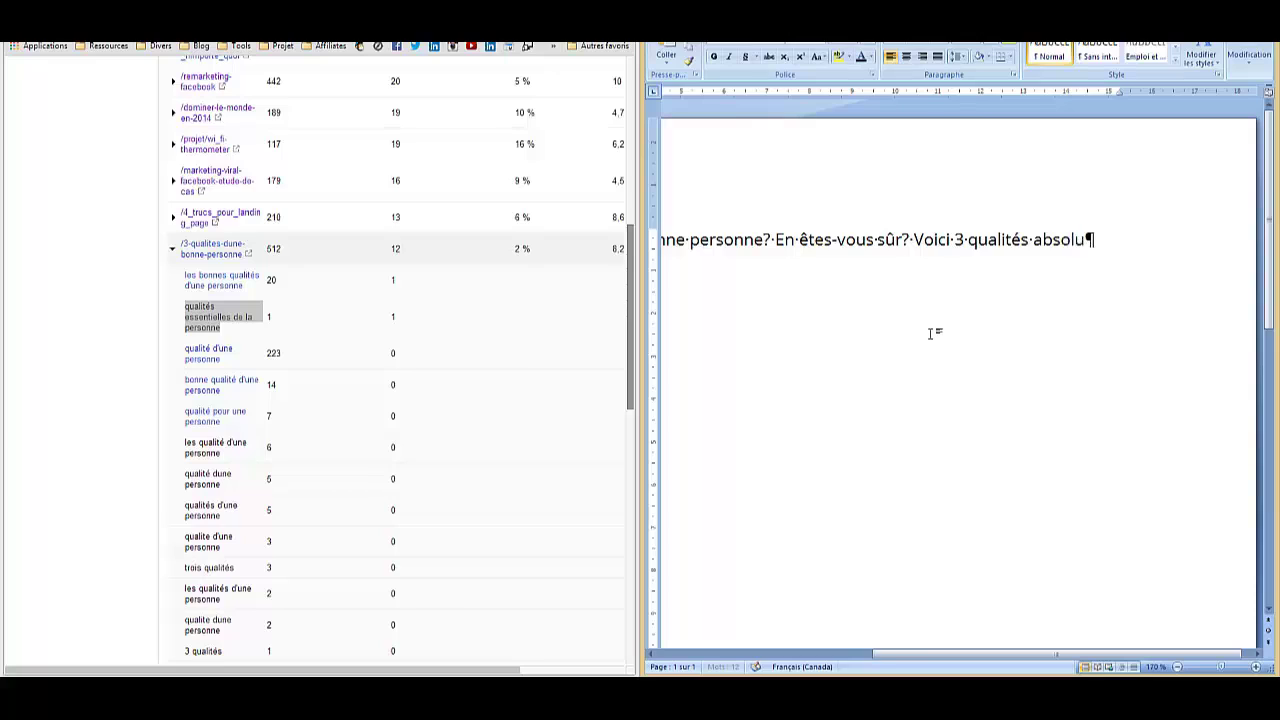
text(ment essens)
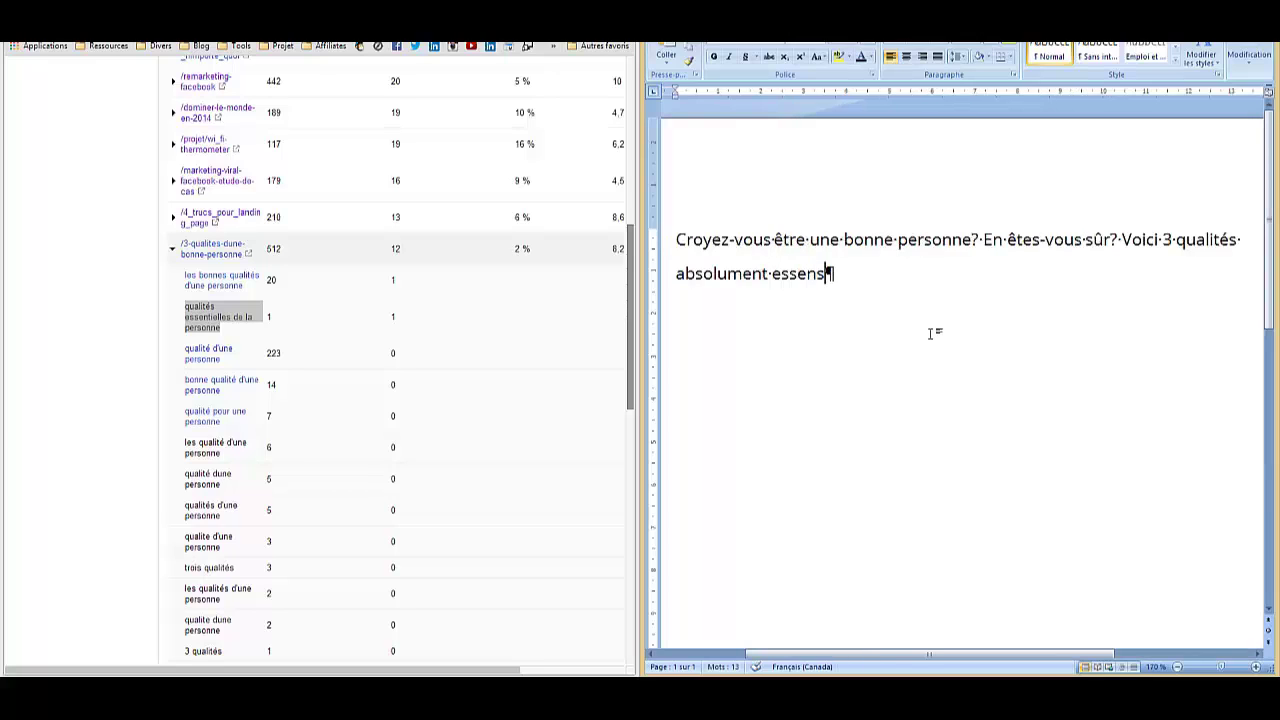
text(tielles d'une )
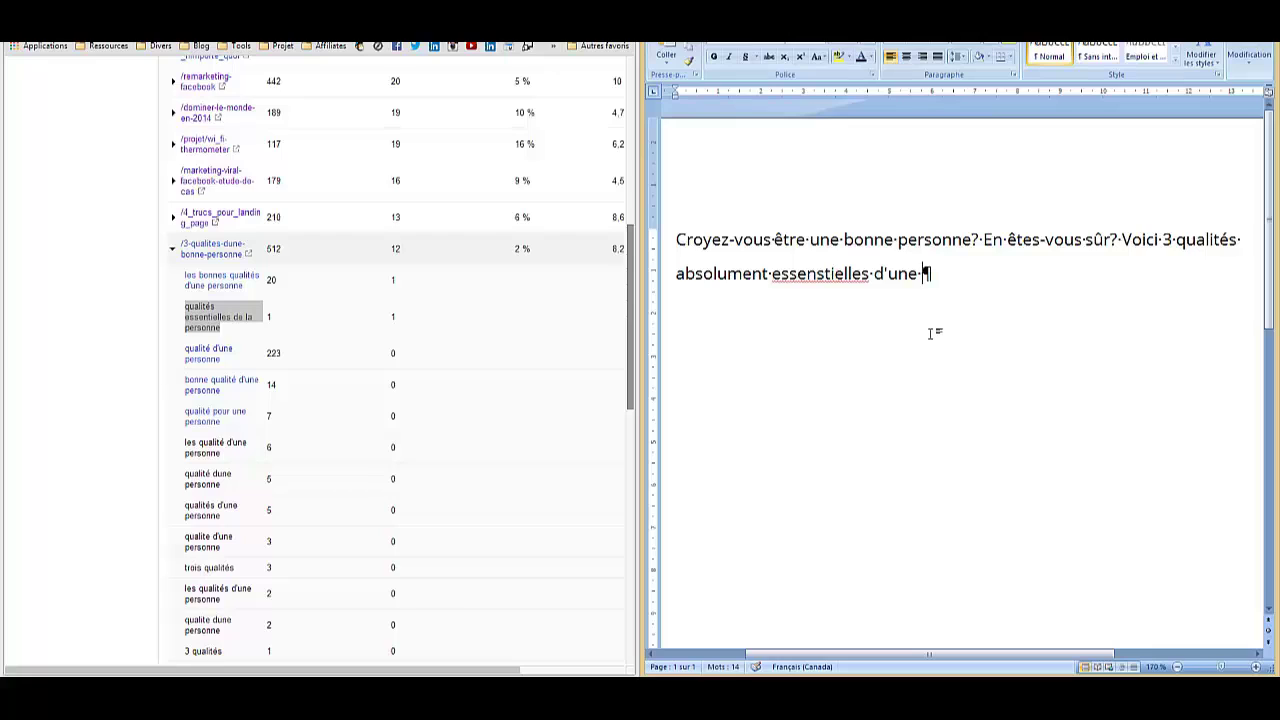
text(bonne personne.)
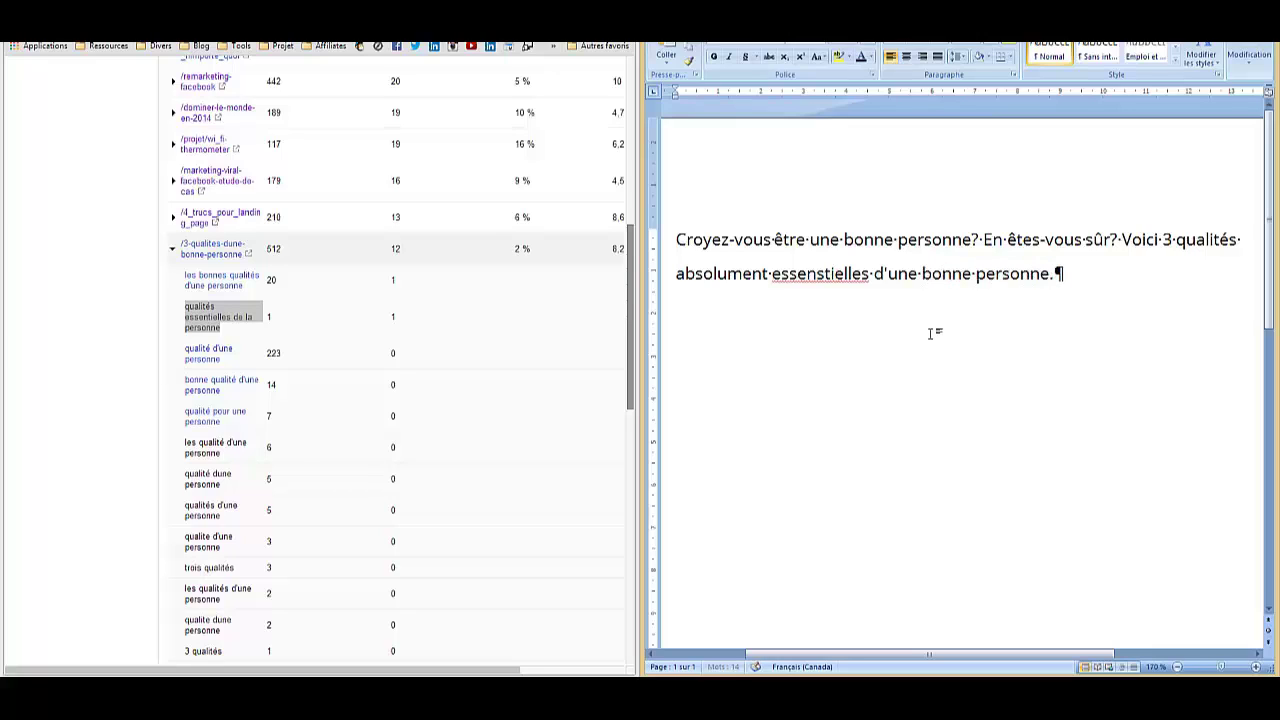
right_click(813, 276)
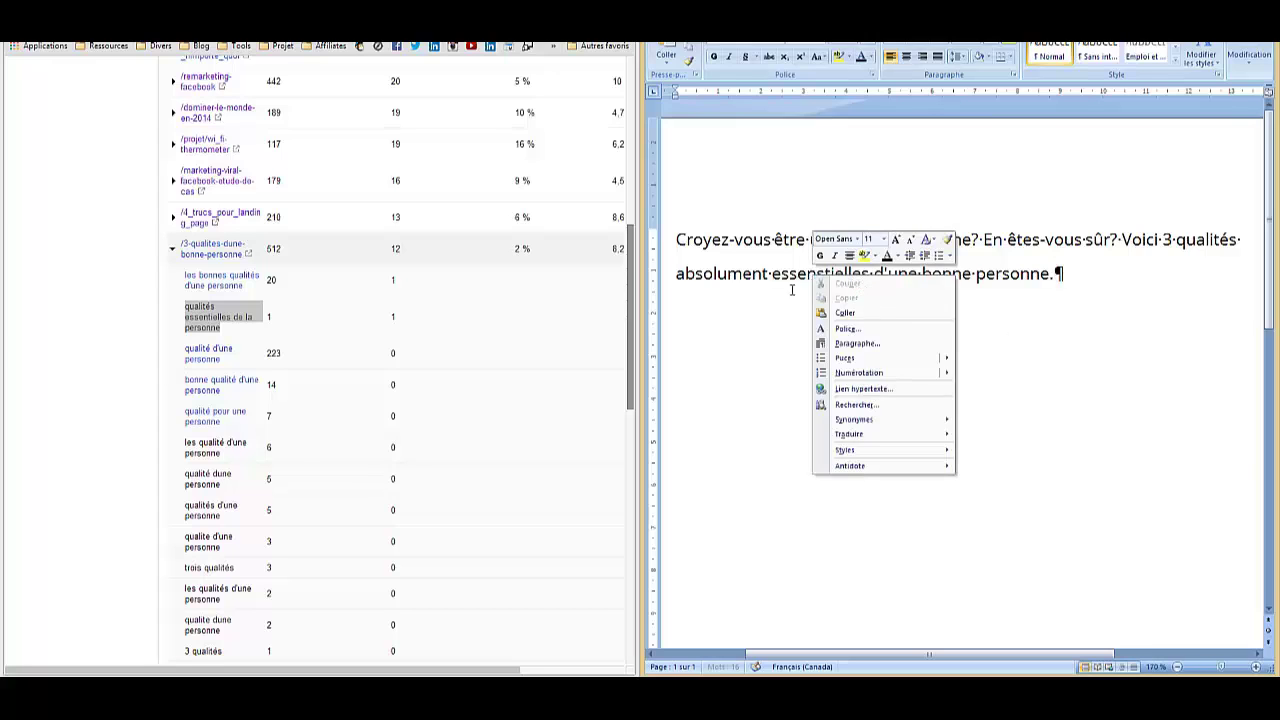
right_click(815, 284)
click(912, 292)
Check the character count of the whole description text in the document statistics.
key(ctrl+a)
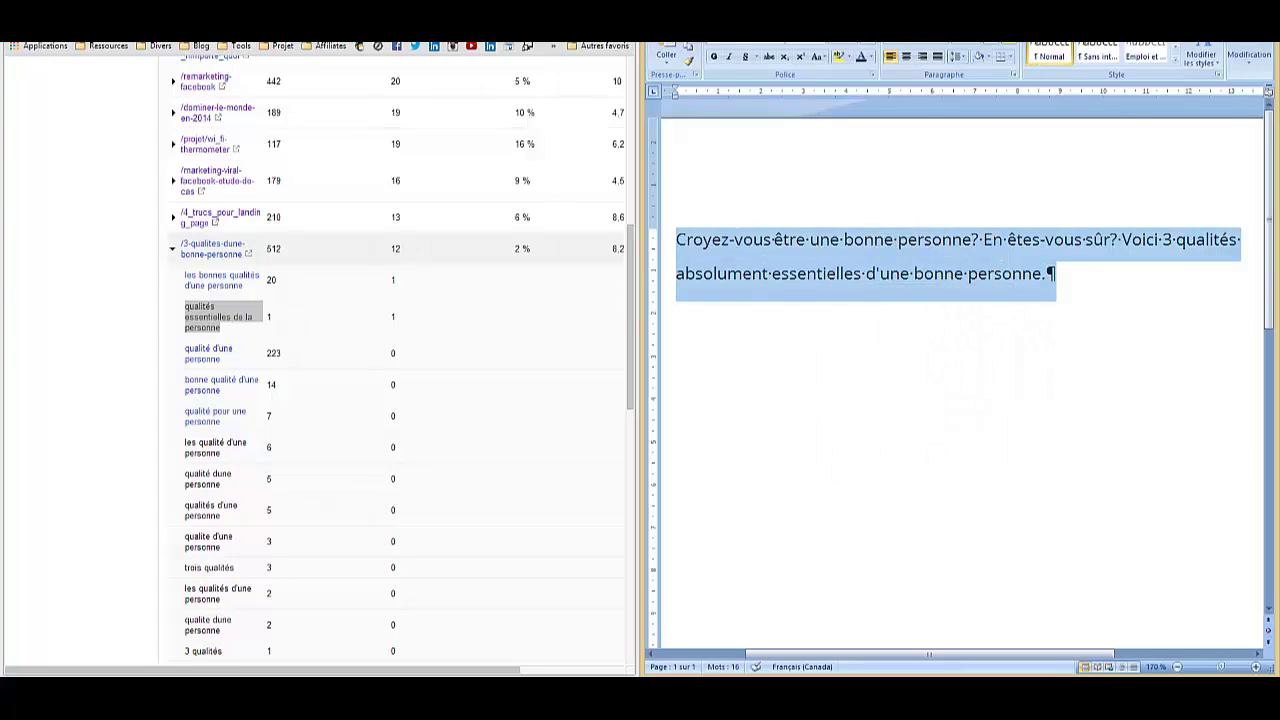
click(728, 667)
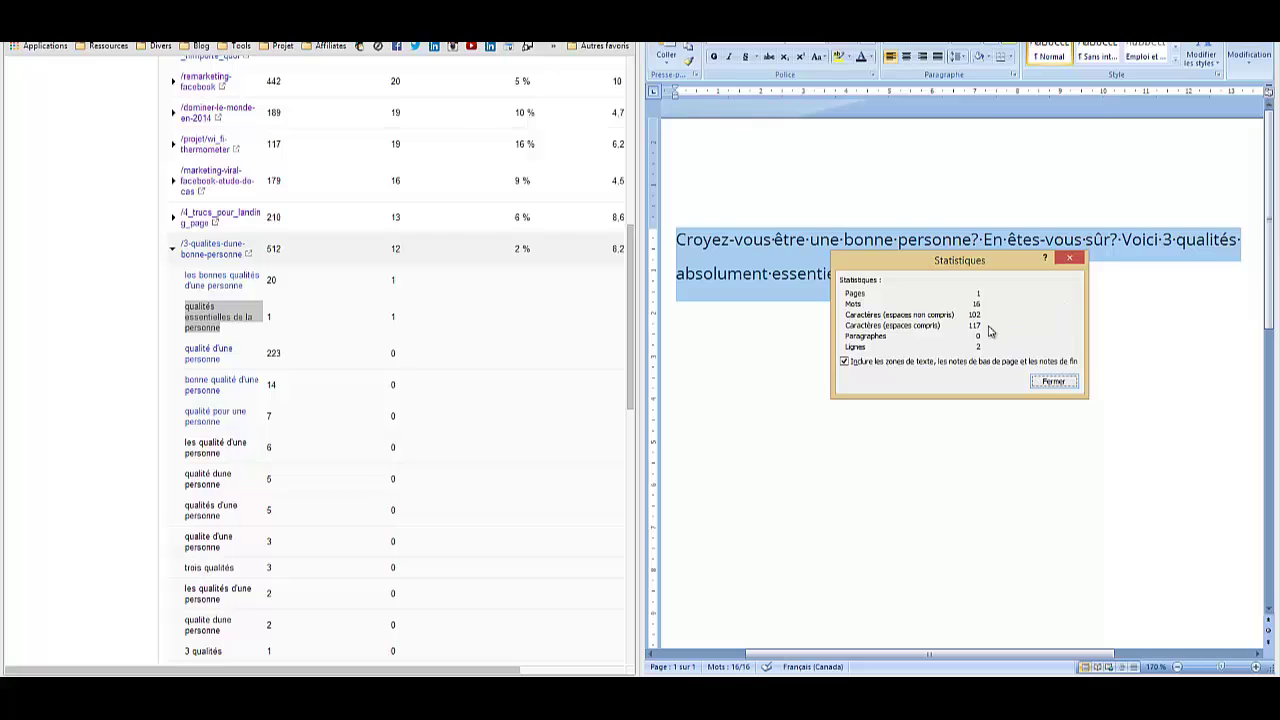
click(1068, 260)
Replace "Voici" with "Soyez-en sûr et vérifiez si vous avez les" and remove "absolument" from the description.
click(1075, 300)
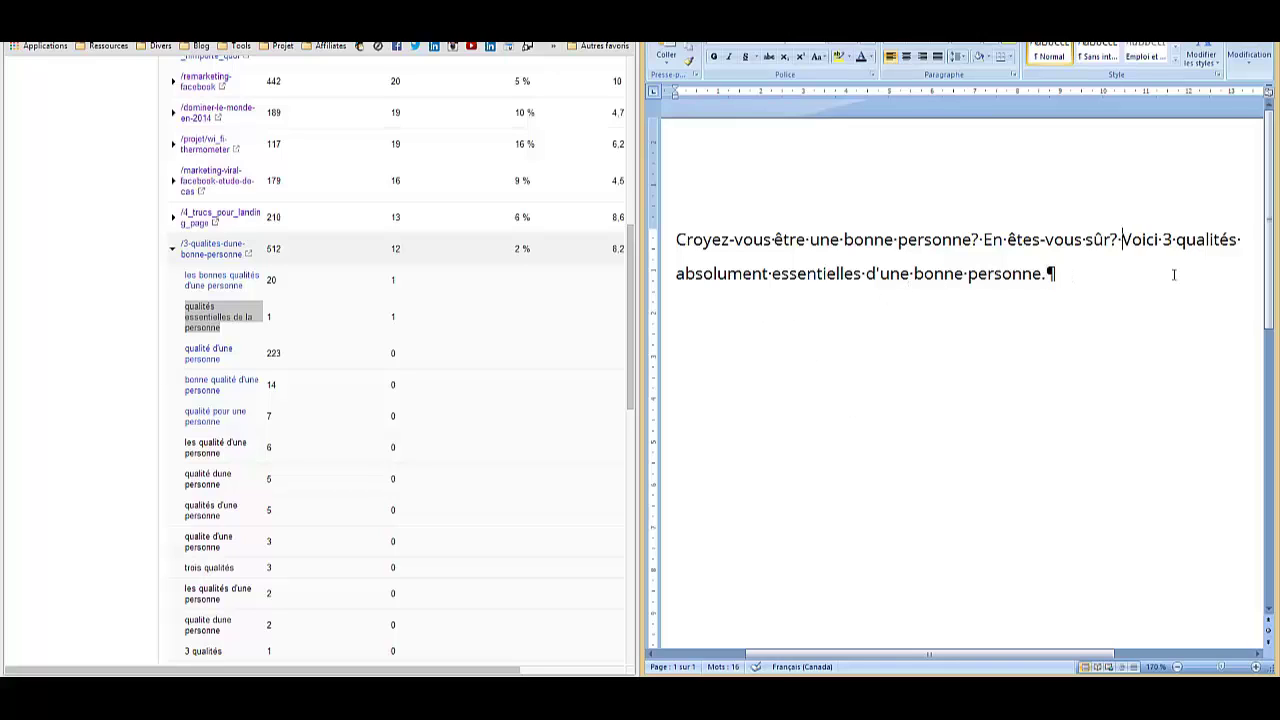
text(Soyez-en-s)
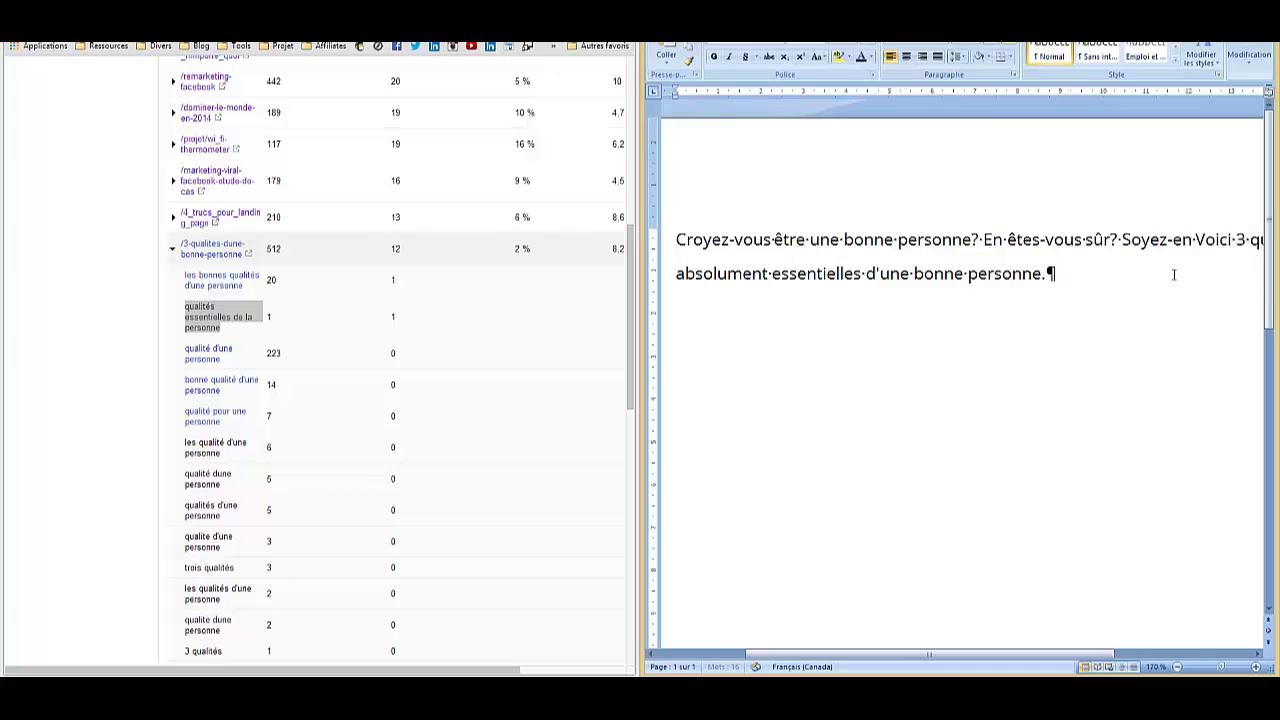
text(ûr et )
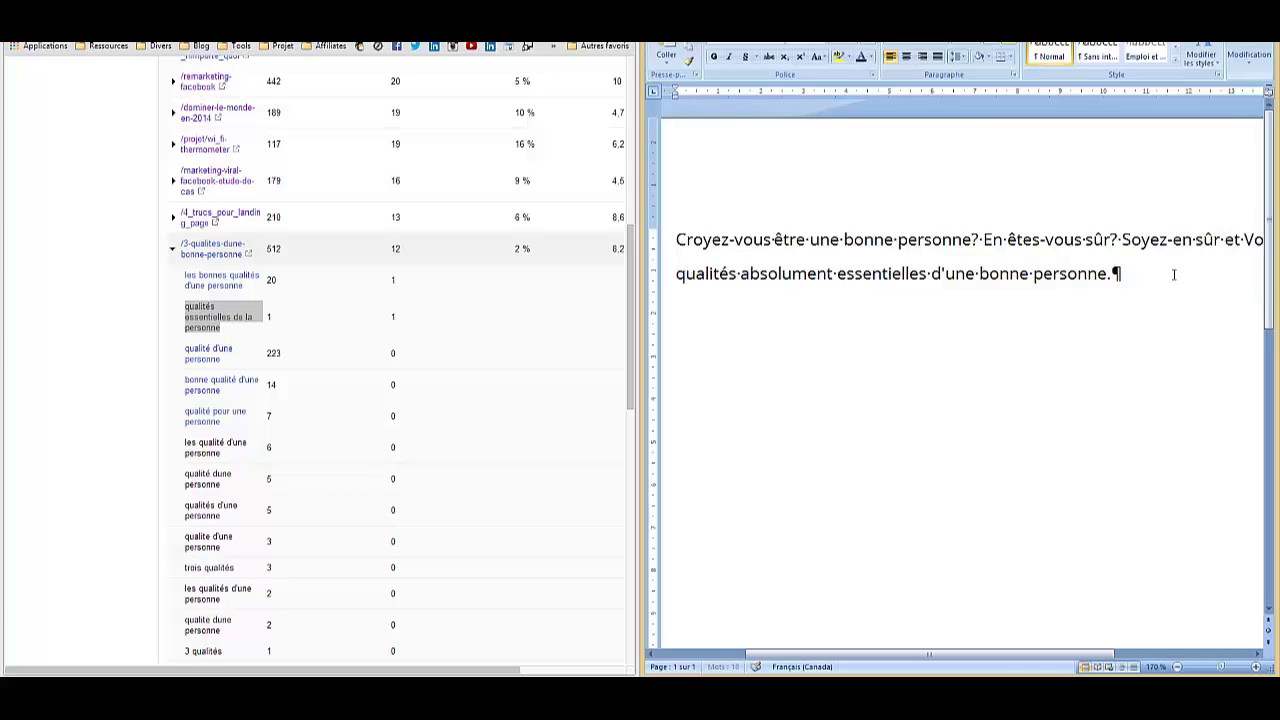
text(vérifiez)
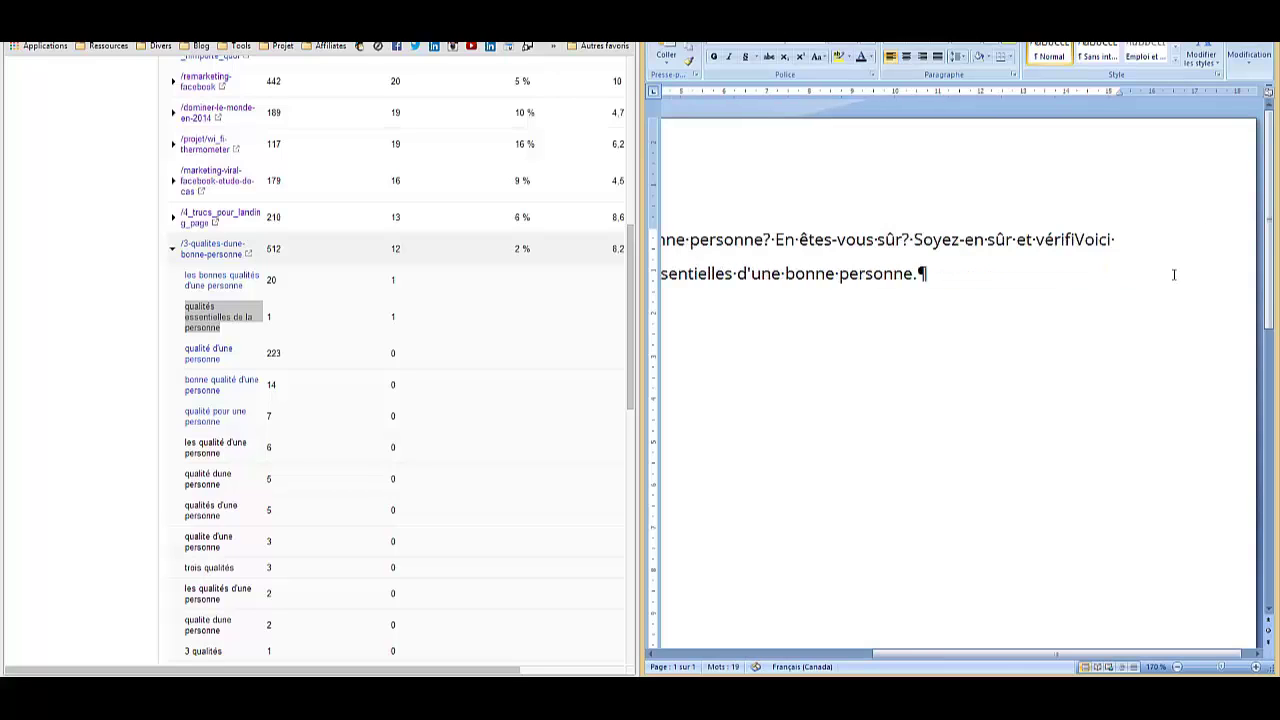
text( vous avez)
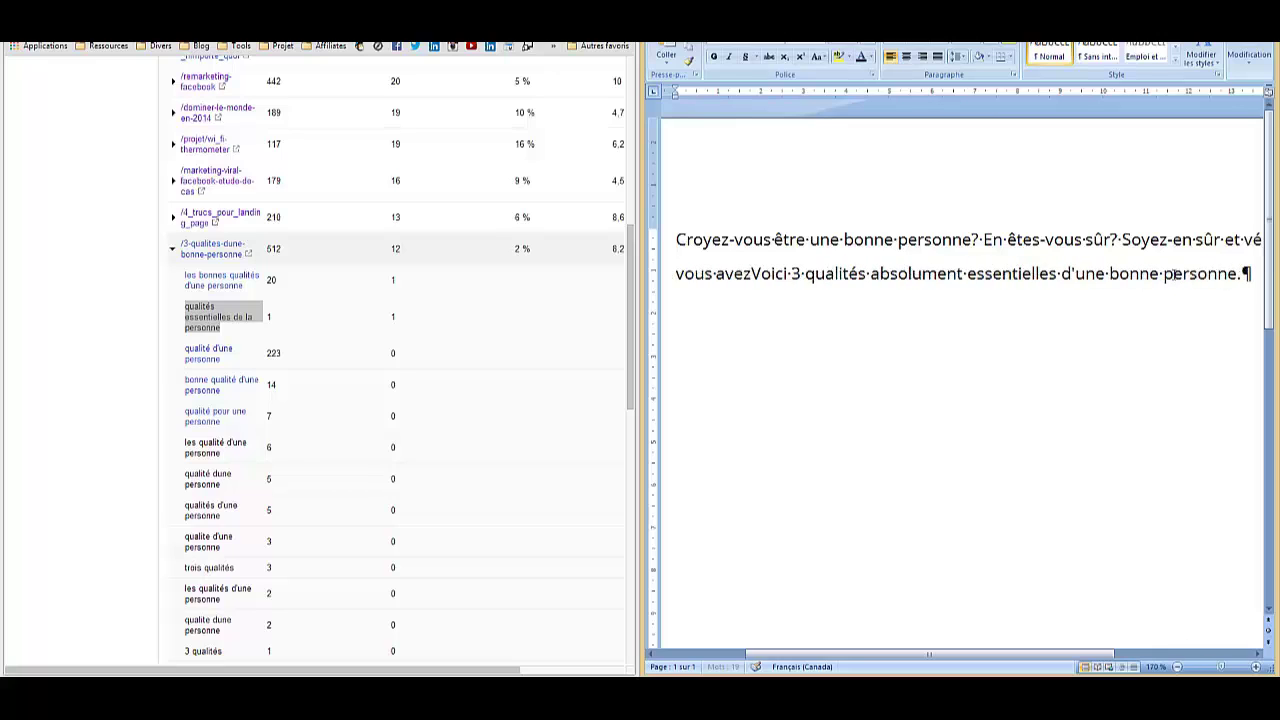
key(Delete)
key(Delete)
key(Delete)
key(Delete)
key(Delete)
text(les)
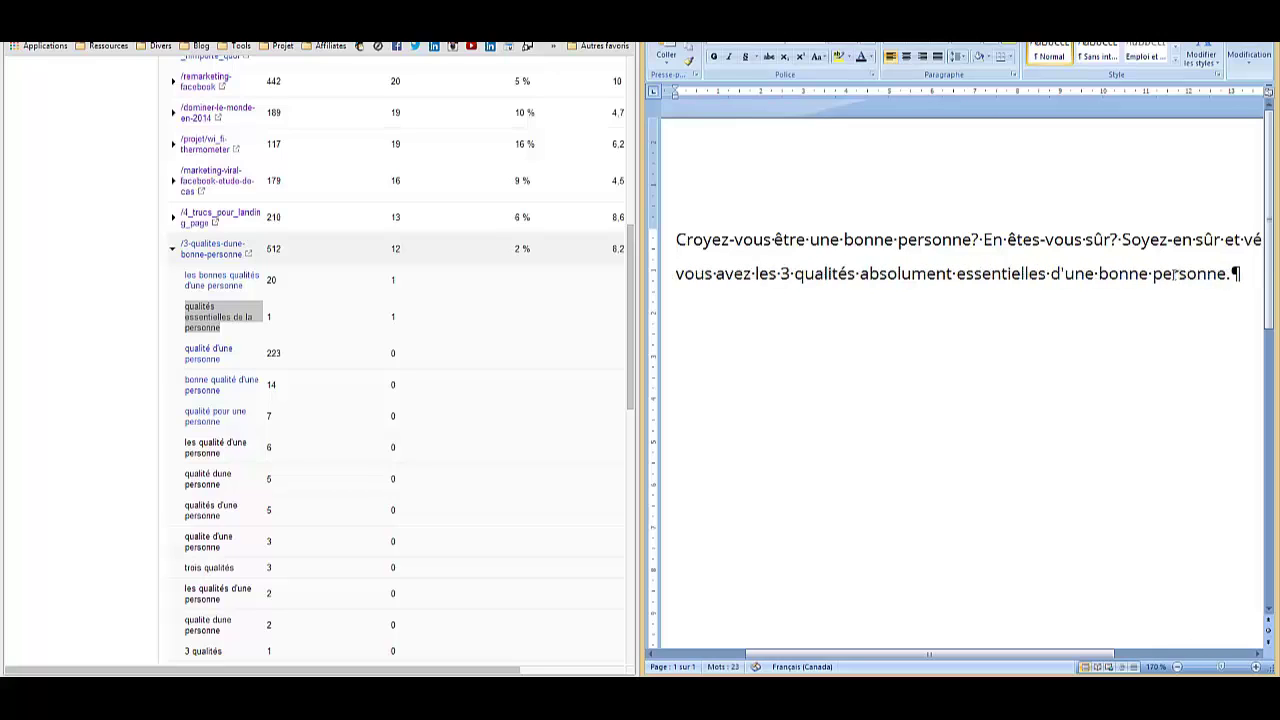
key(ctrl+shift+Right)
key(Delete)
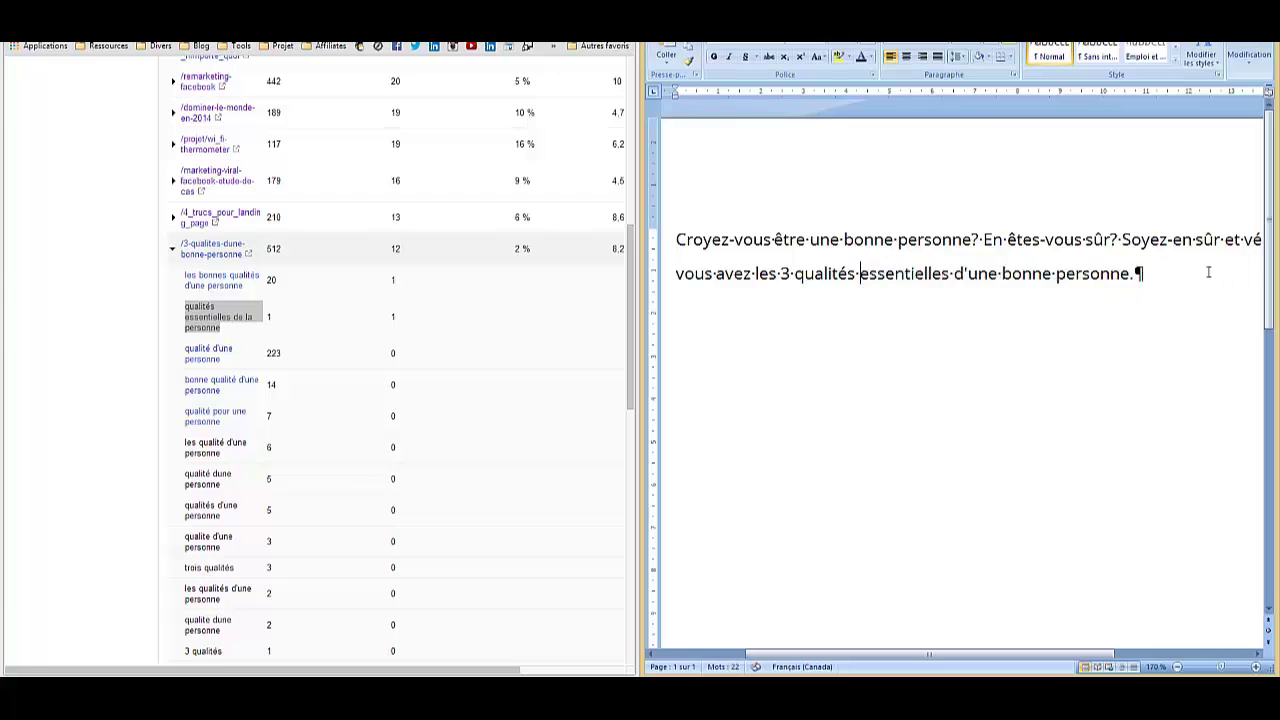
Recheck the character count of the reworded description against the meta description limit.
key(ctrl+a)
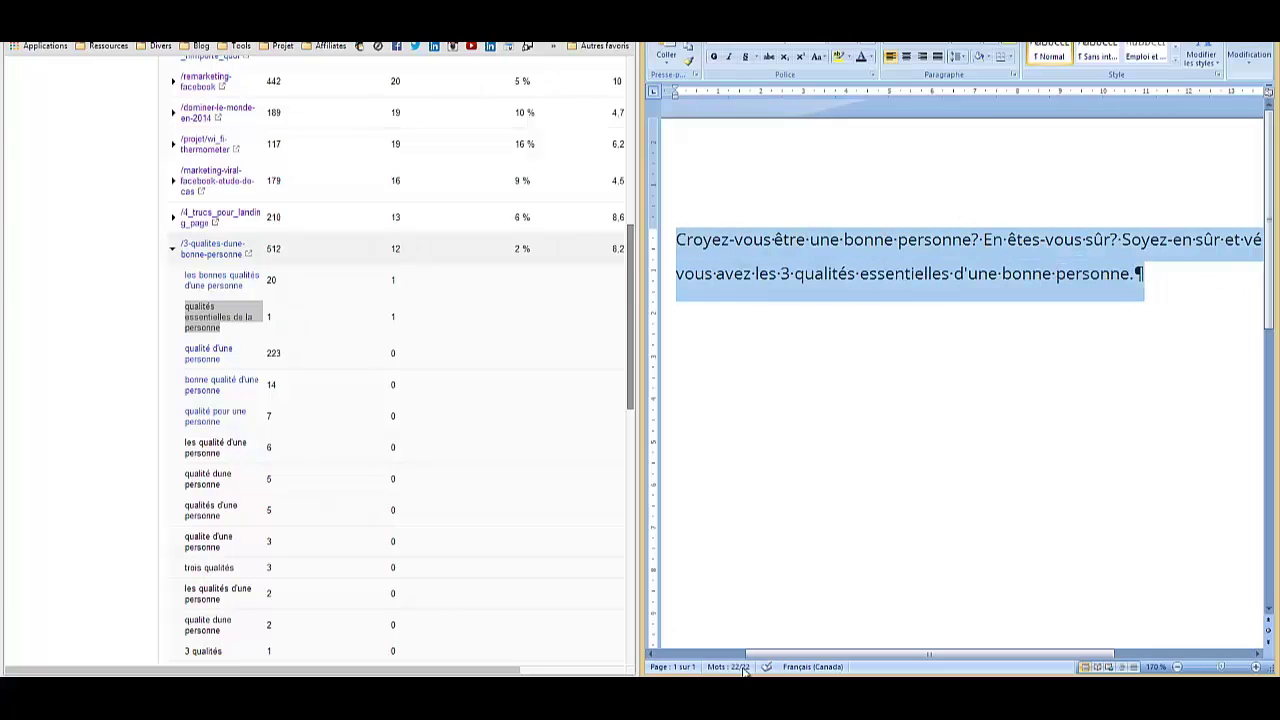
click(730, 666)
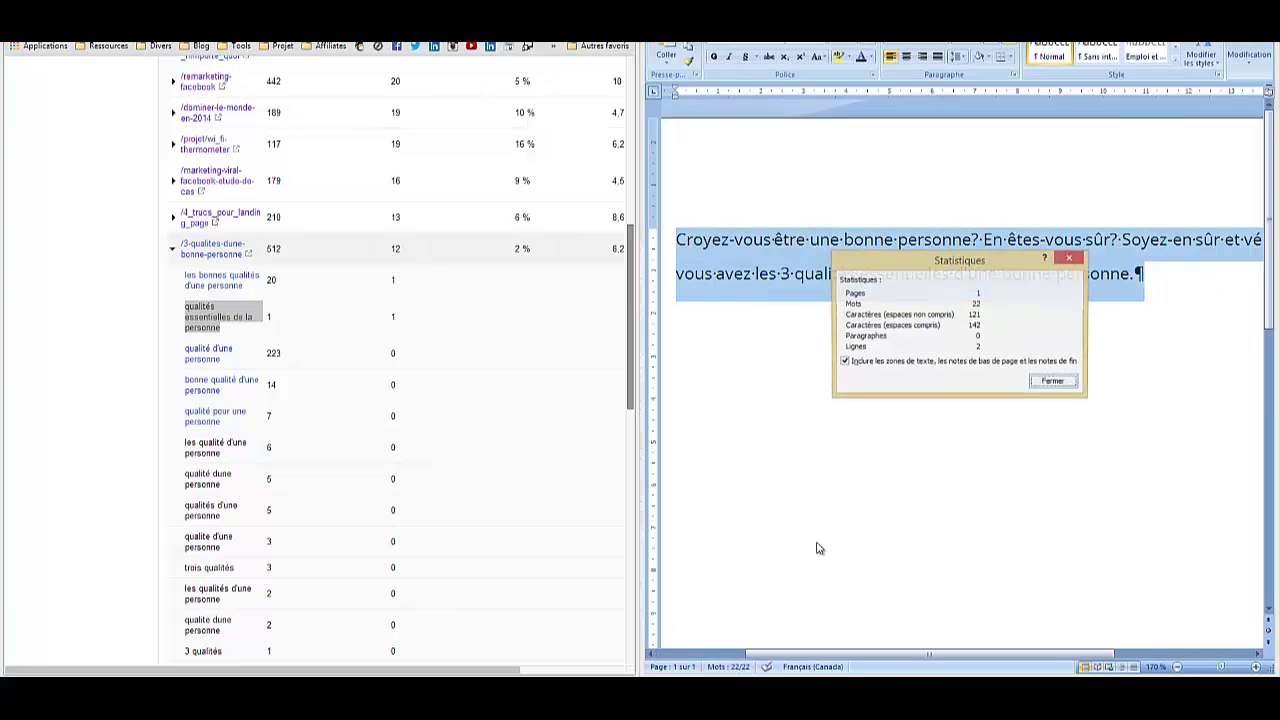
click(1069, 259)
right_click(1070, 272)
click(949, 334)
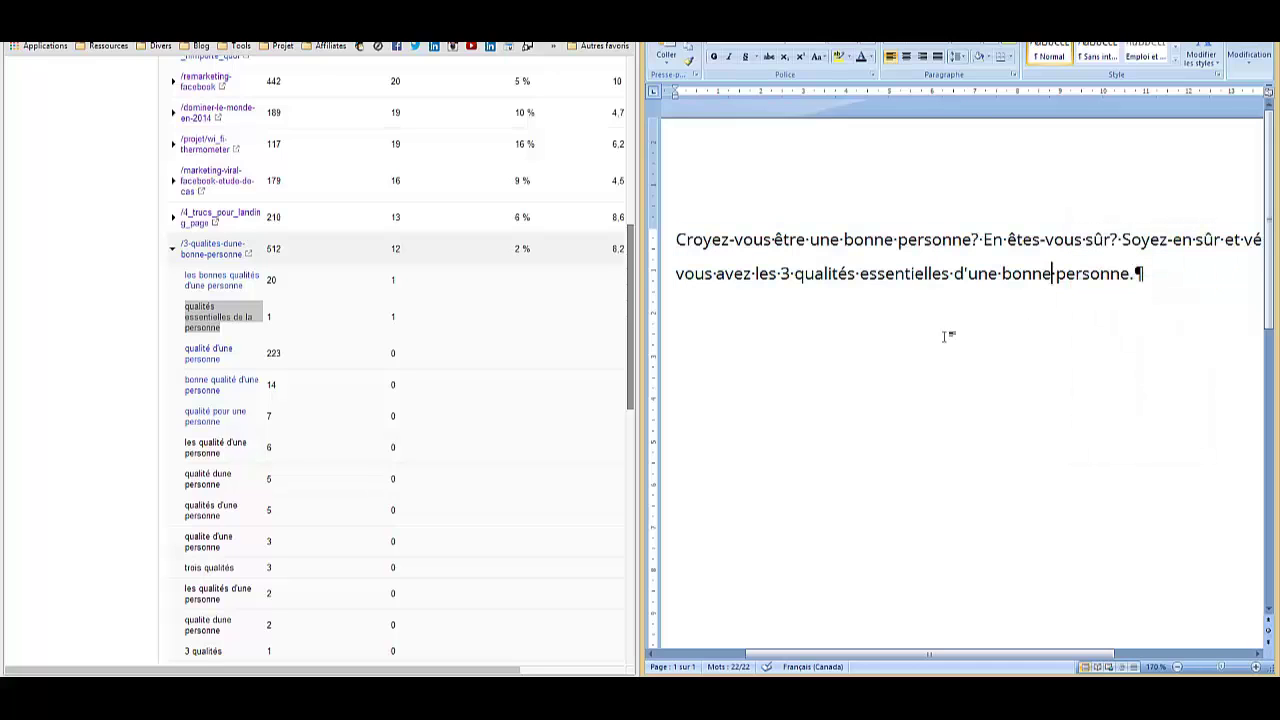
Switch to the blog administration page, paste the description text into the post's Metadescription field, and save the post.
key(alt+Tab)
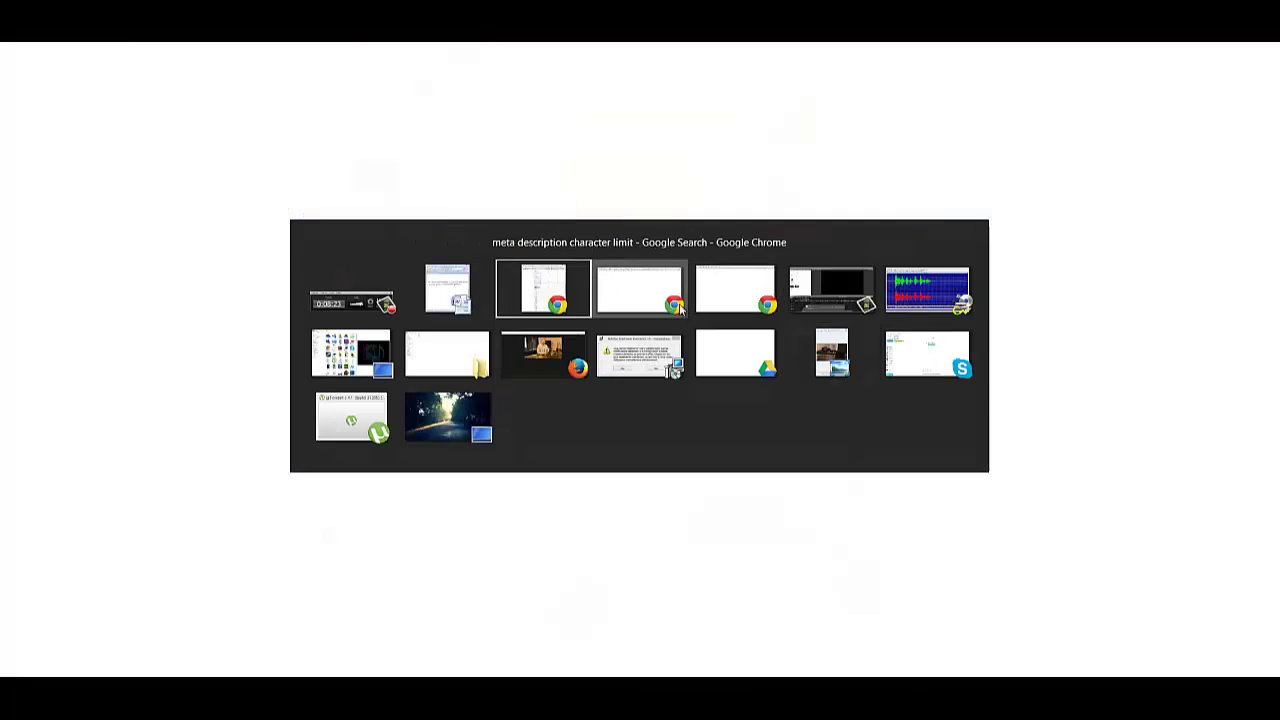
click(669, 300)
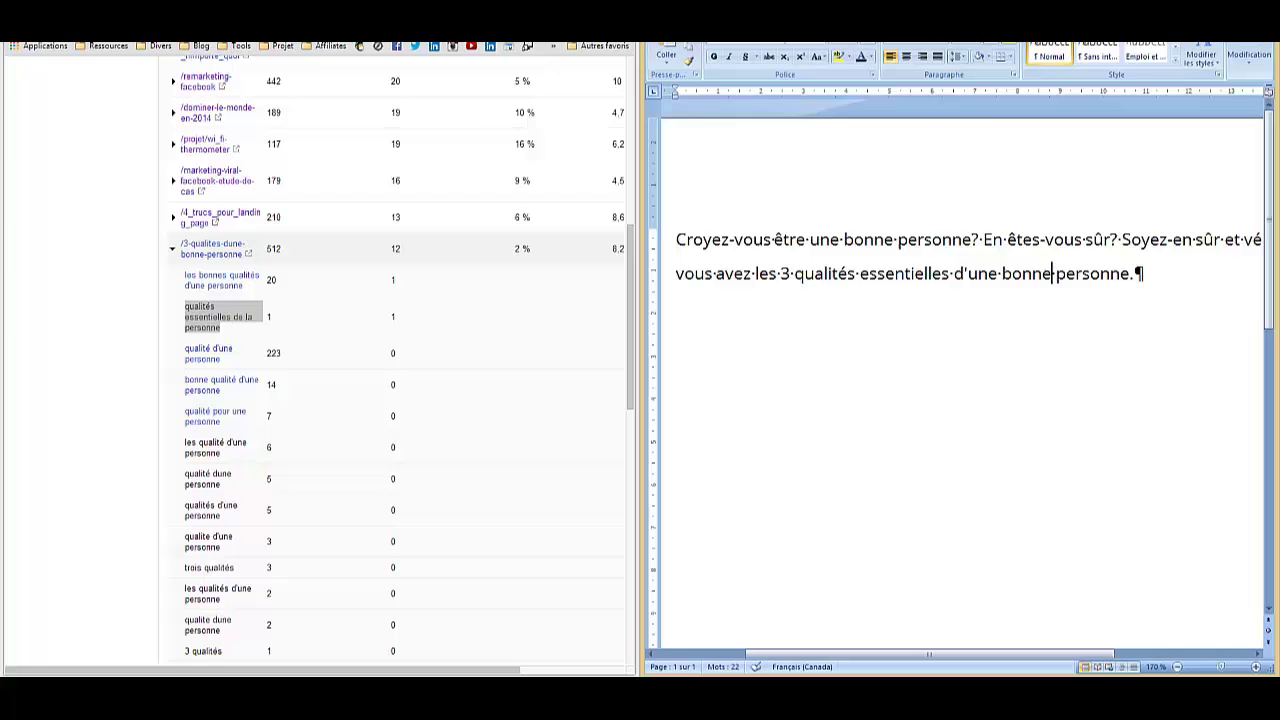
key(alt+Tab)
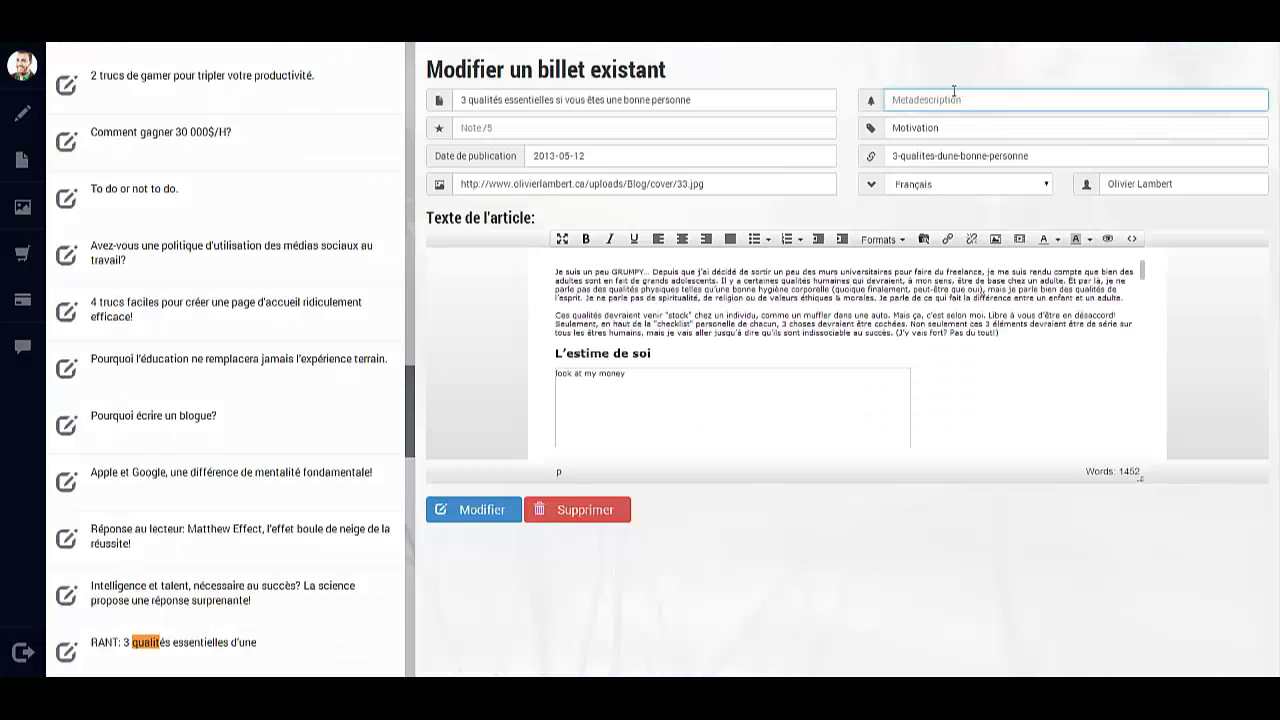
key(ctrl+v)
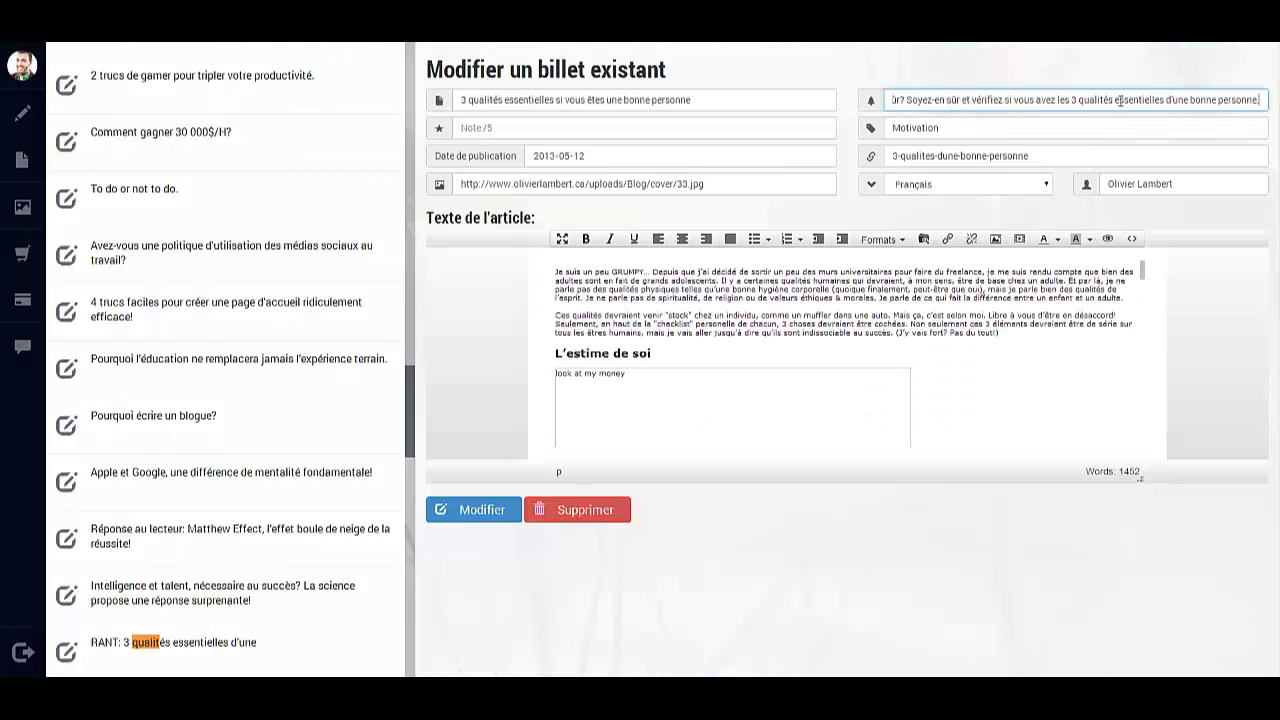
drag(1184, 100, 877, 103)
click(964, 104)
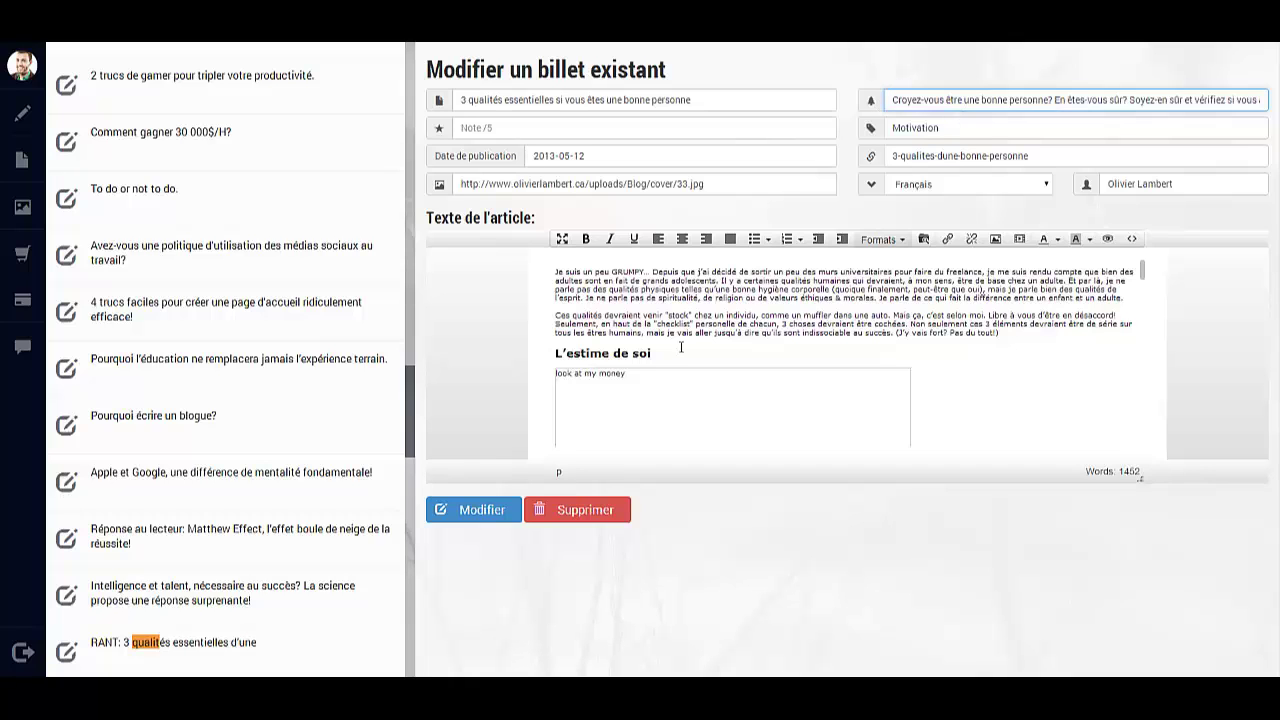
click(490, 514)
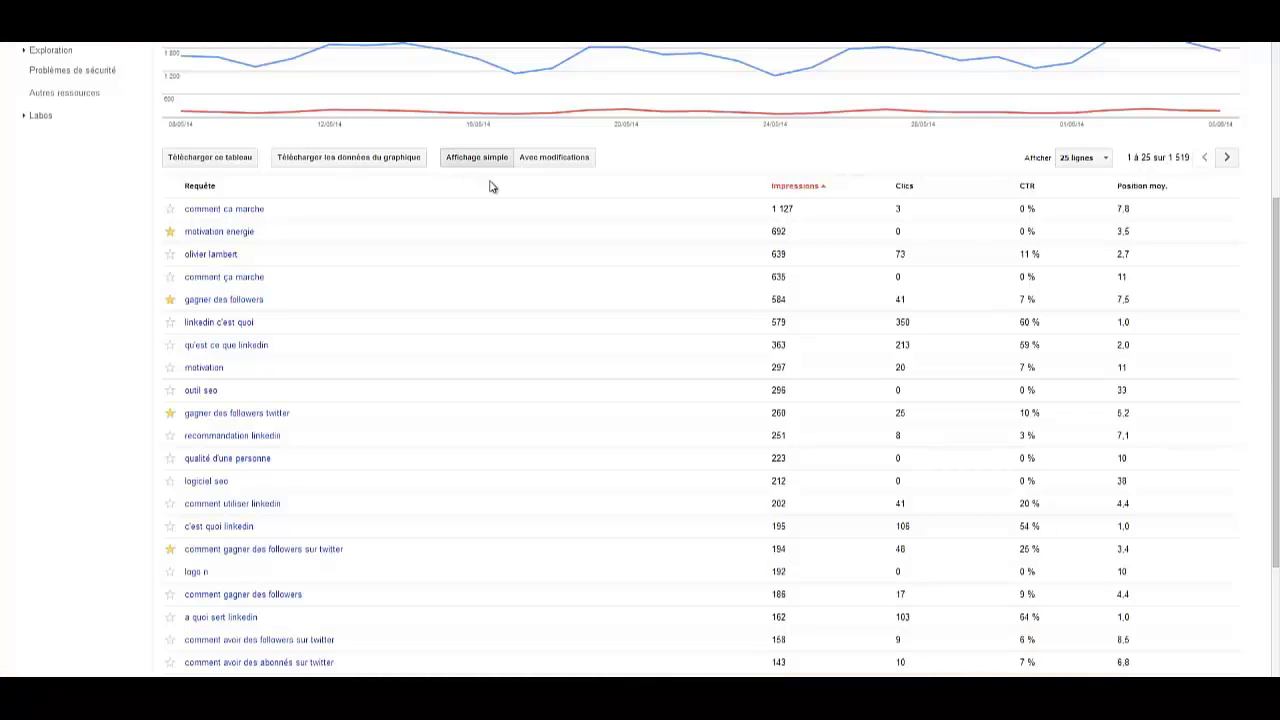
In the Webmaster Tools list of most frequent queries, star the query "qualité d'une personne".
scroll(577, 343, up, 3)
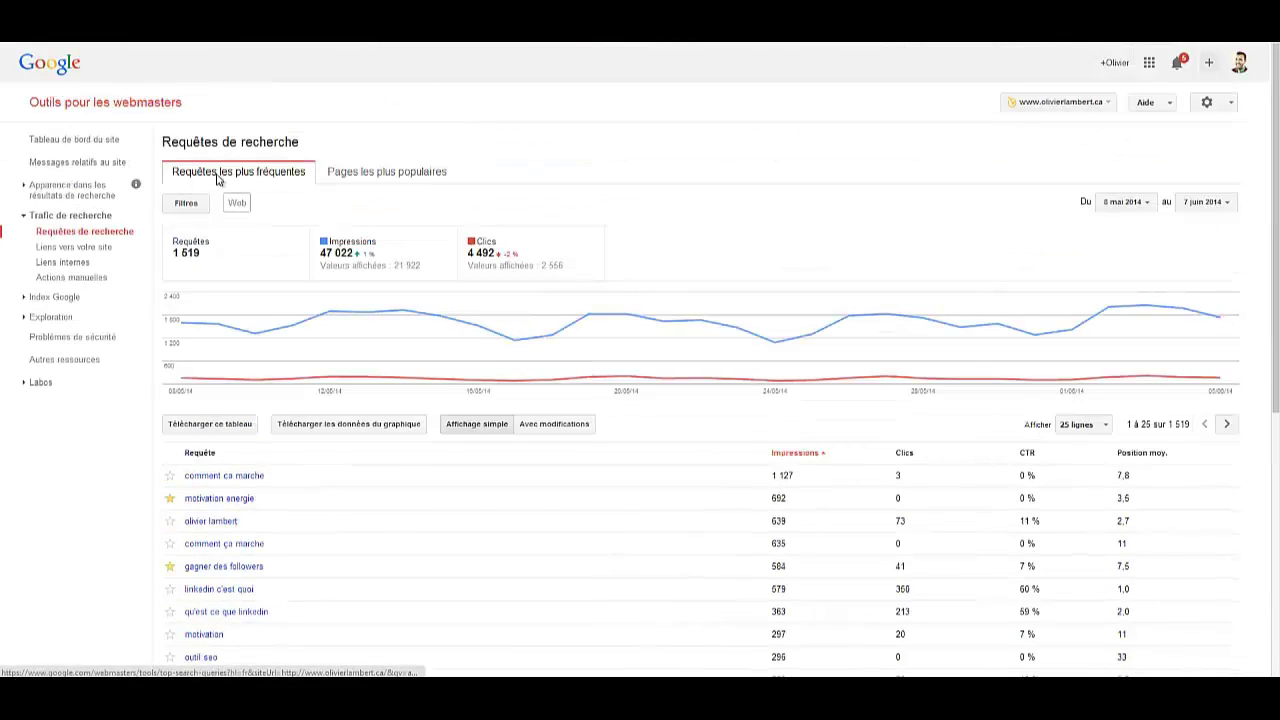
scroll(360, 480, down, 2)
scroll(250, 390, down, 3)
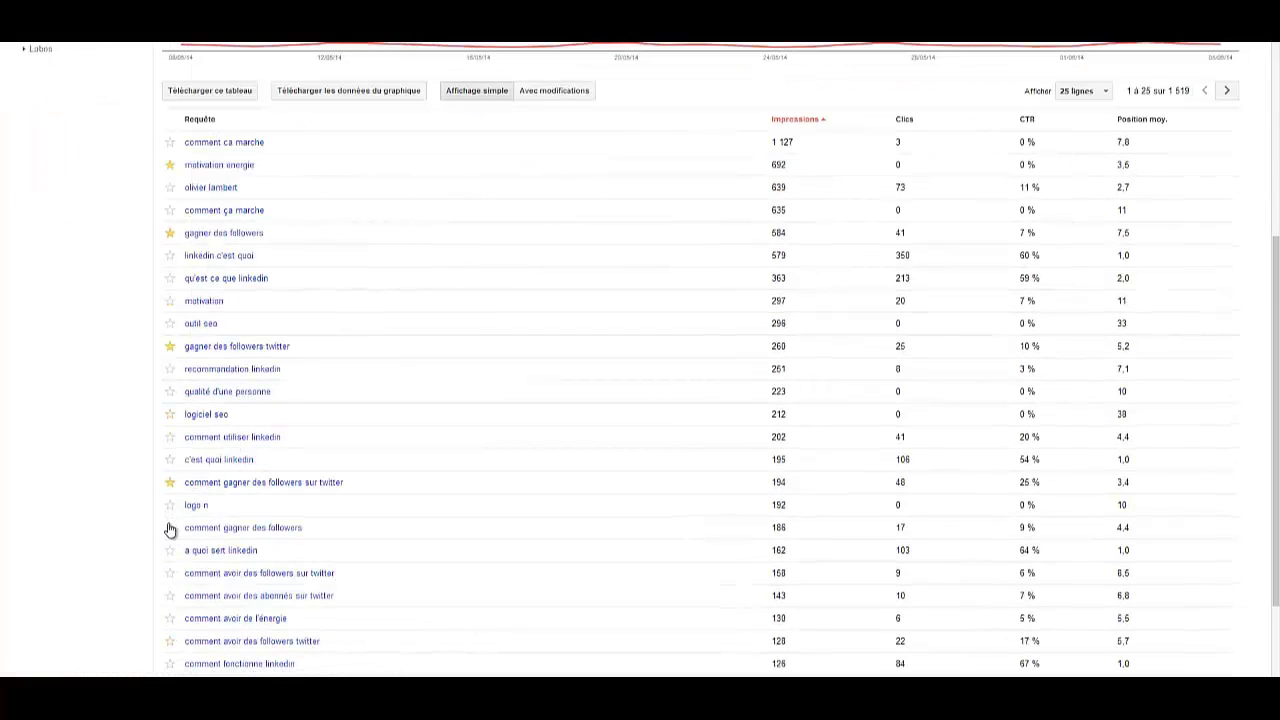
click(170, 391)
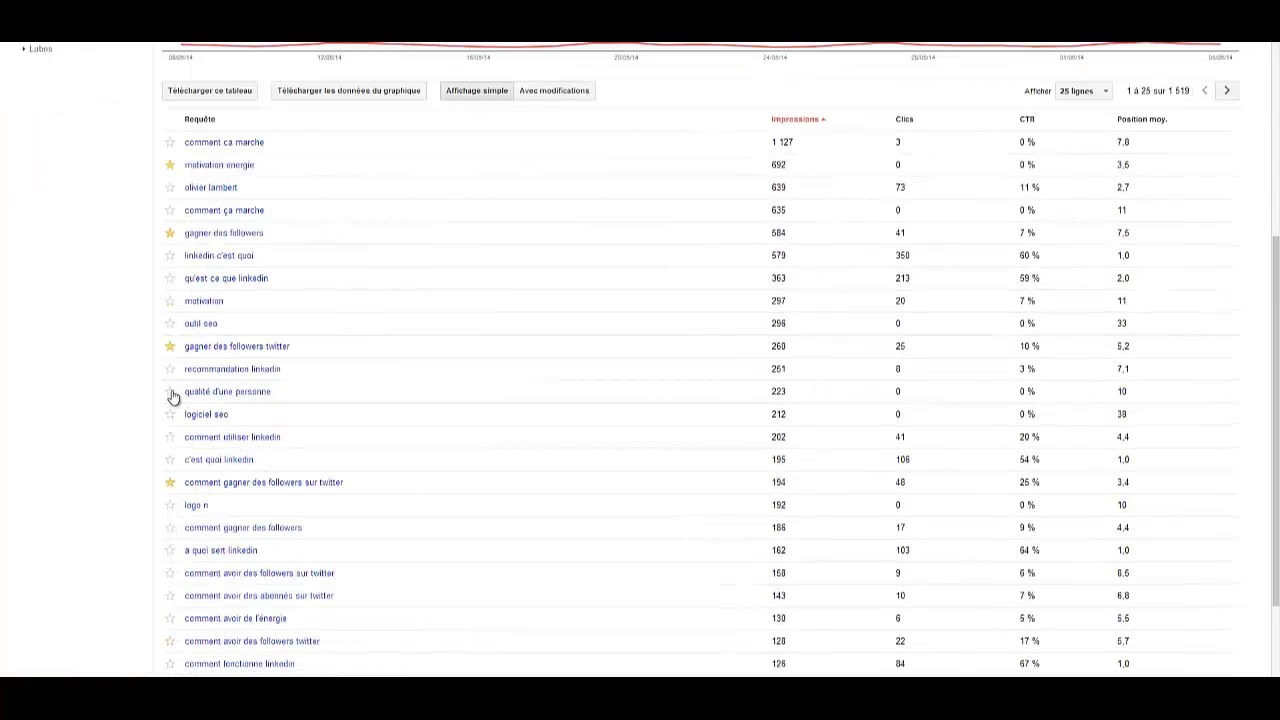